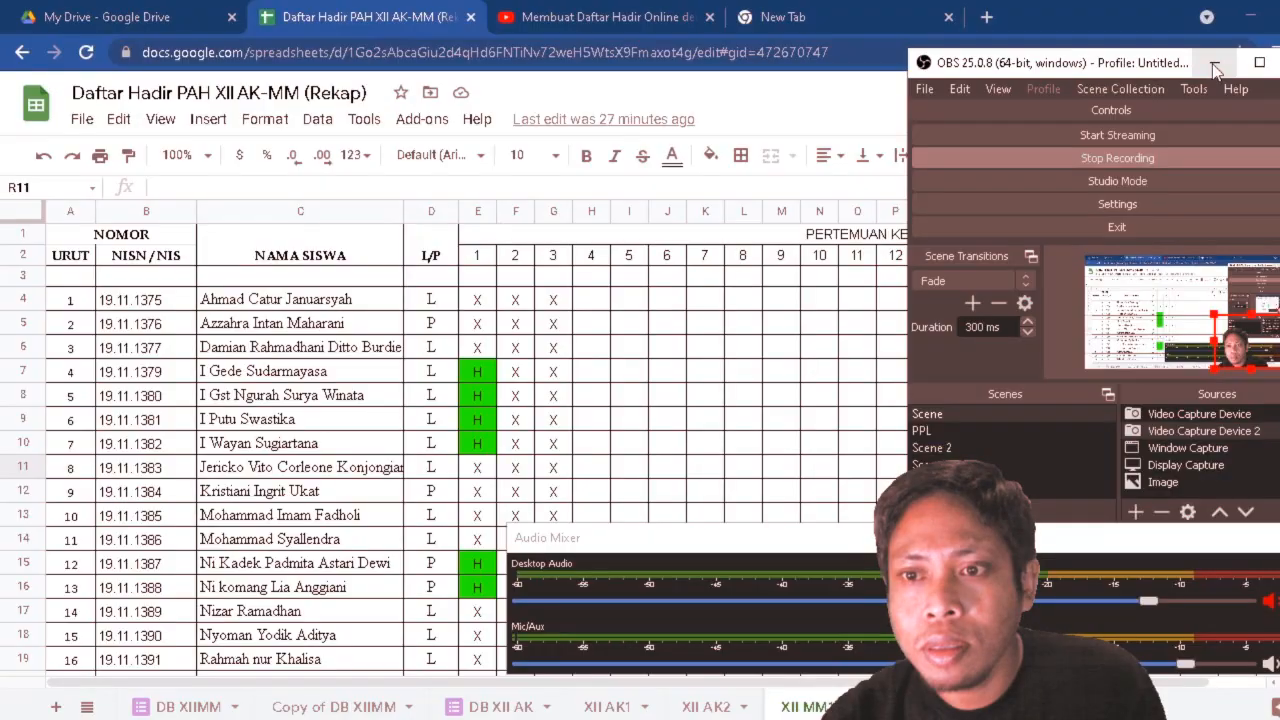
Minimise the recording window and open Google Drive in the empty browser tab.
{"action": "left_click", "coordinate": [1212, 60]}
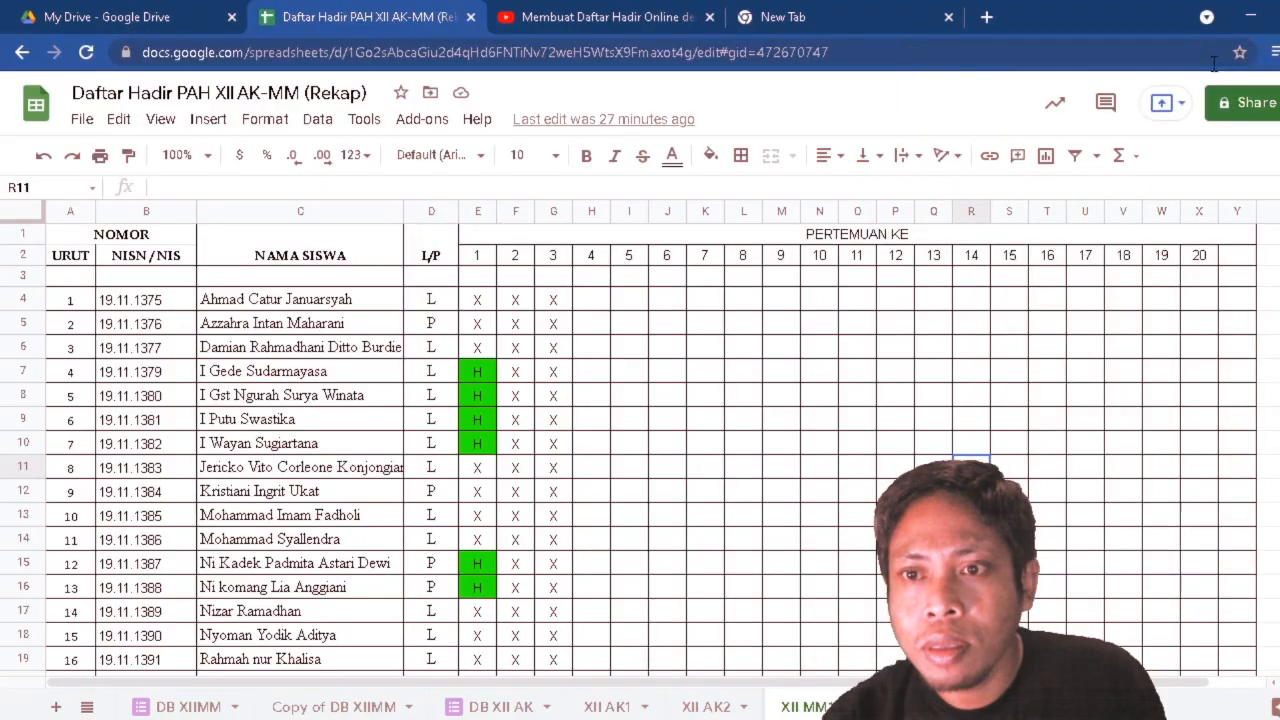
{"action": "left_click", "coordinate": [812, 446]}
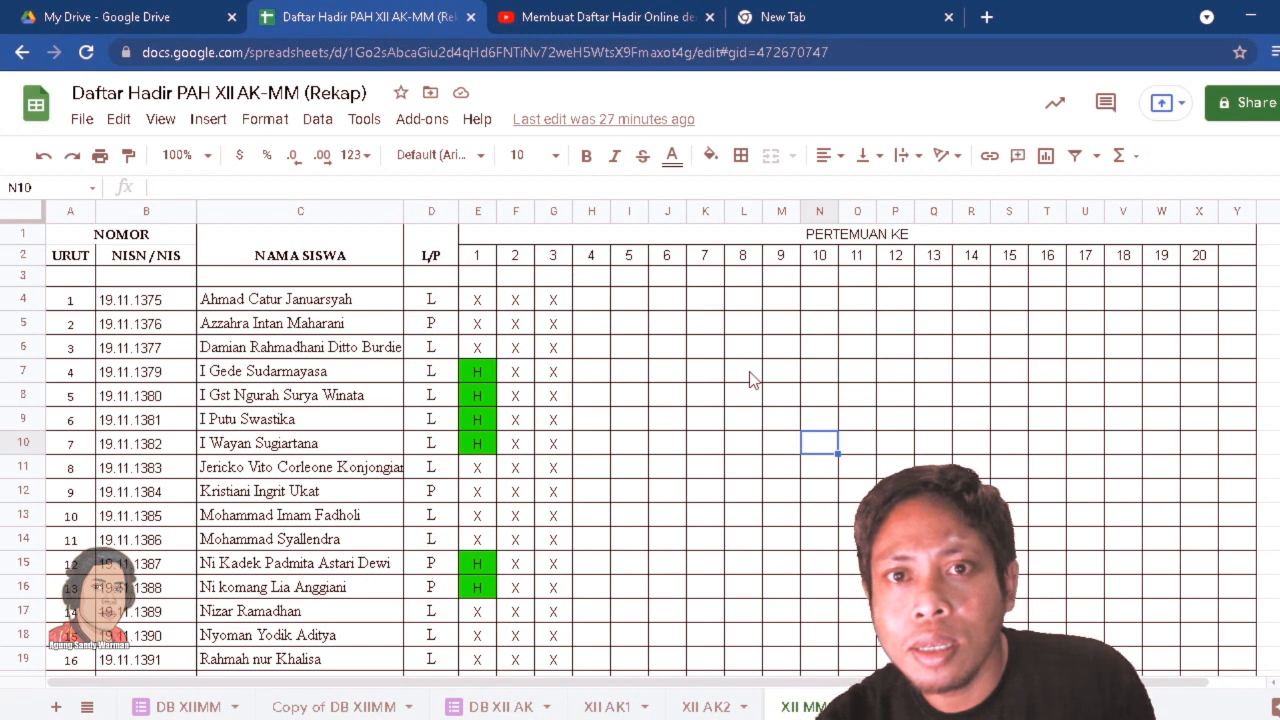
{"action": "left_click", "coordinate": [812, 18]}
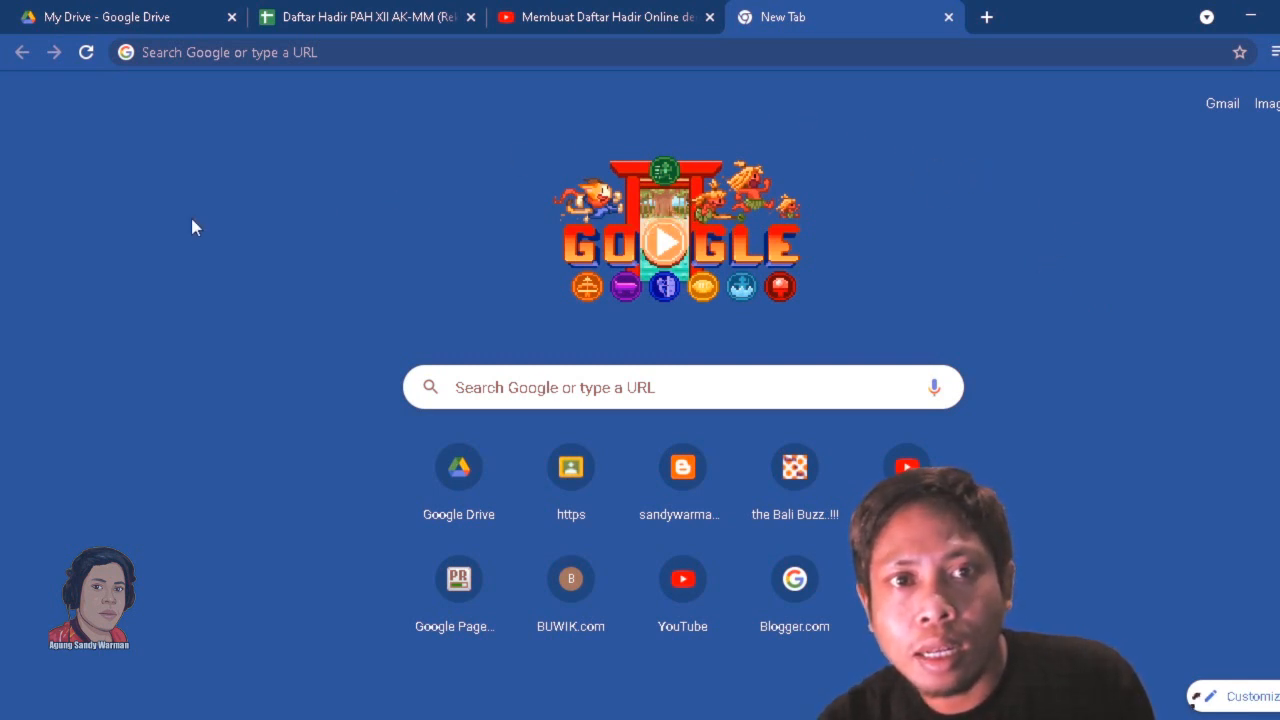
{"action": "left_click", "coordinate": [390, 52]}
{"action": "type", "text": "dri"}
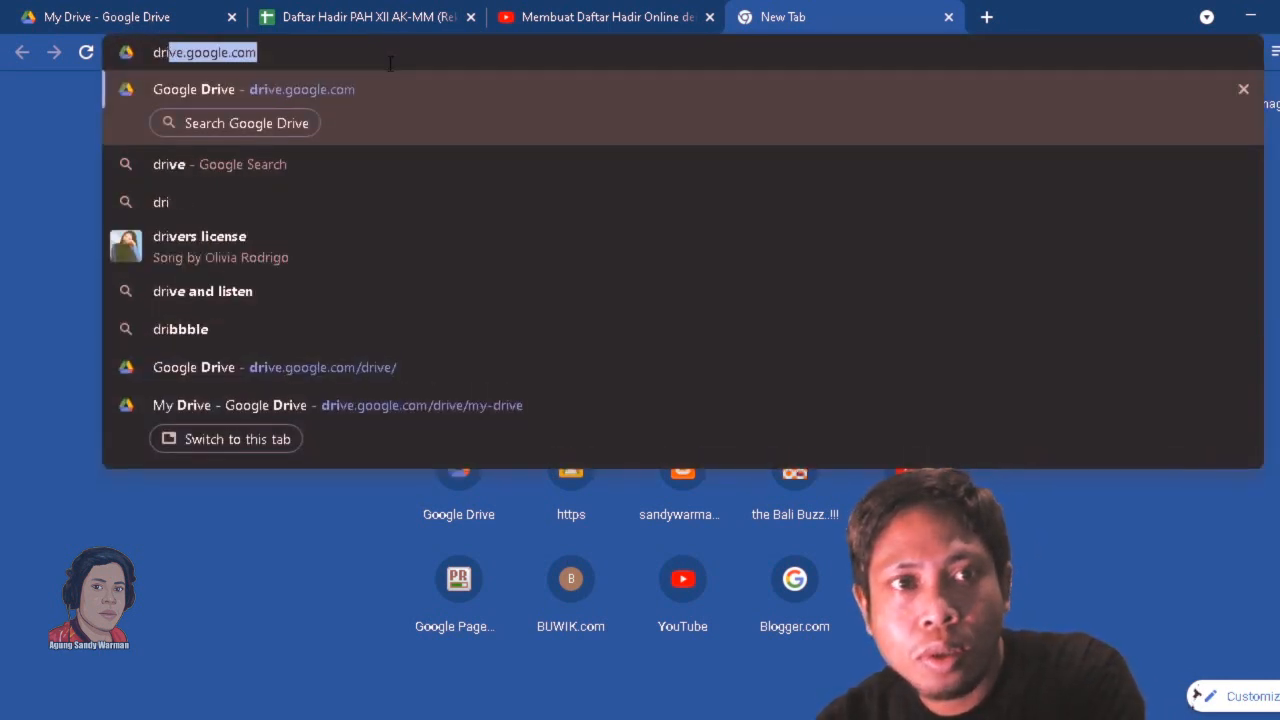
{"action": "key", "text": "Return"}
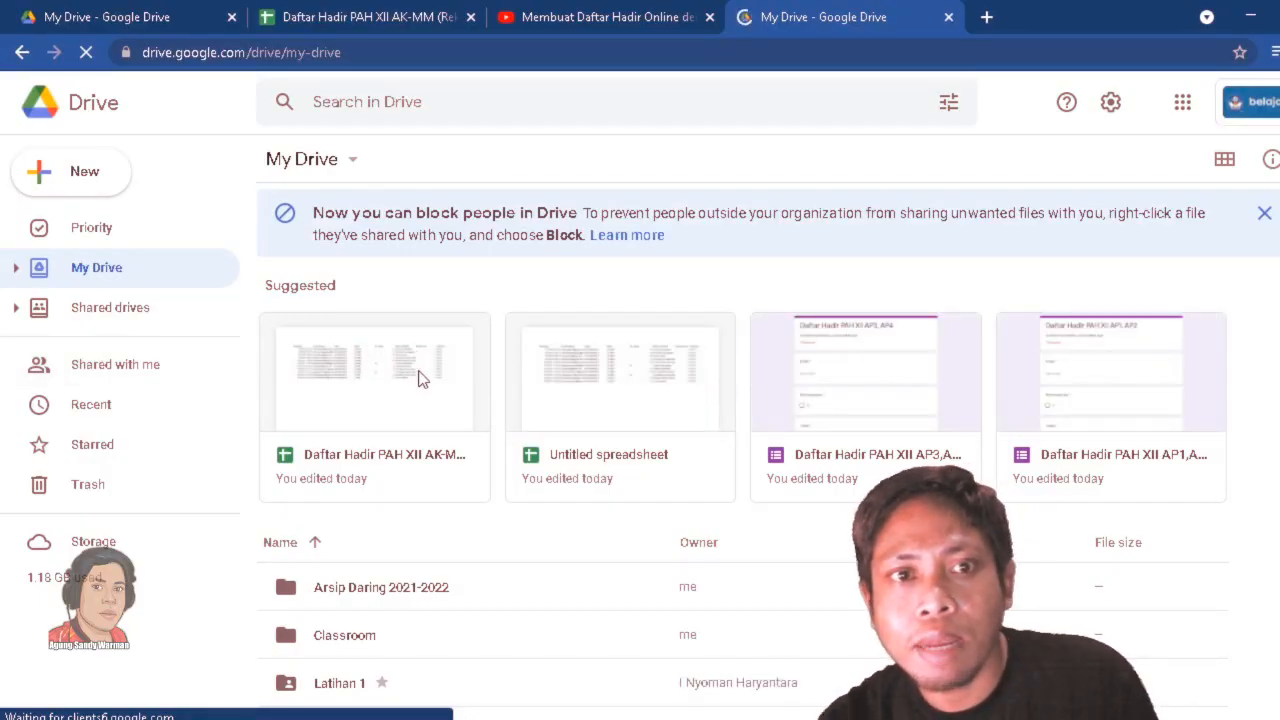
Create a new folder named "Absen siswa new" in My Drive.
{"action": "left_click", "coordinate": [88, 183]}
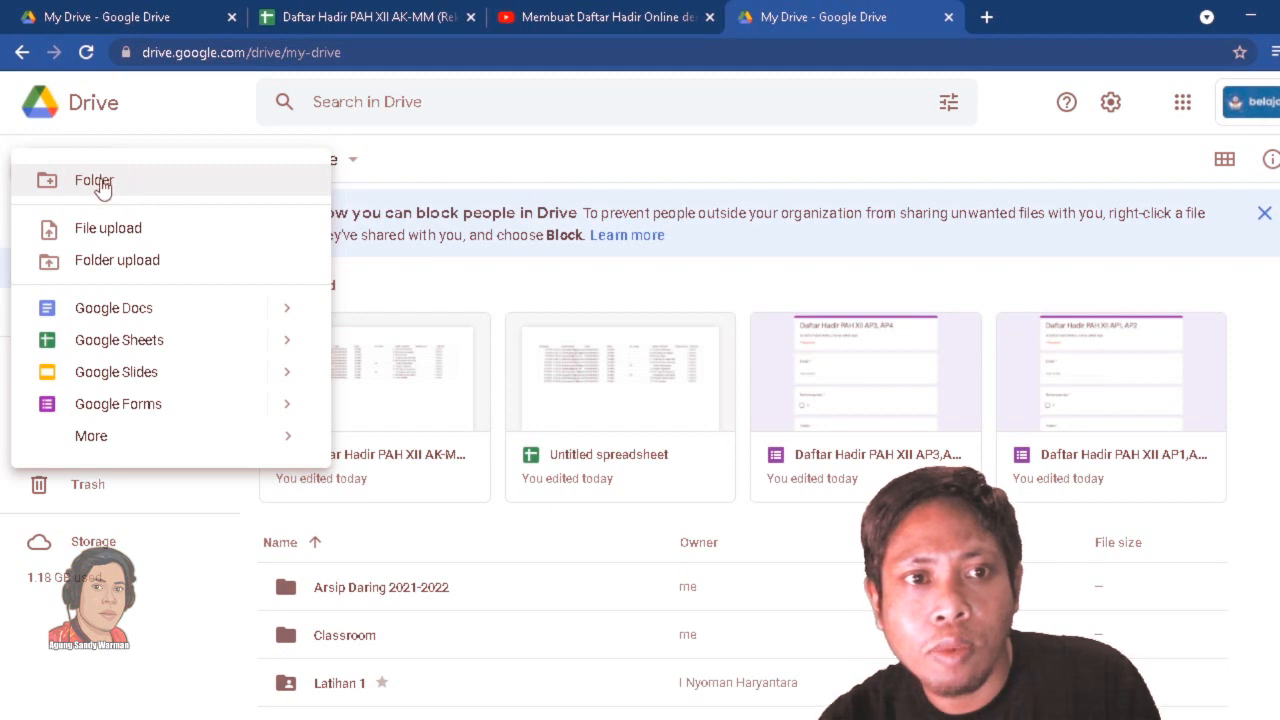
{"action": "left_click", "coordinate": [100, 181]}
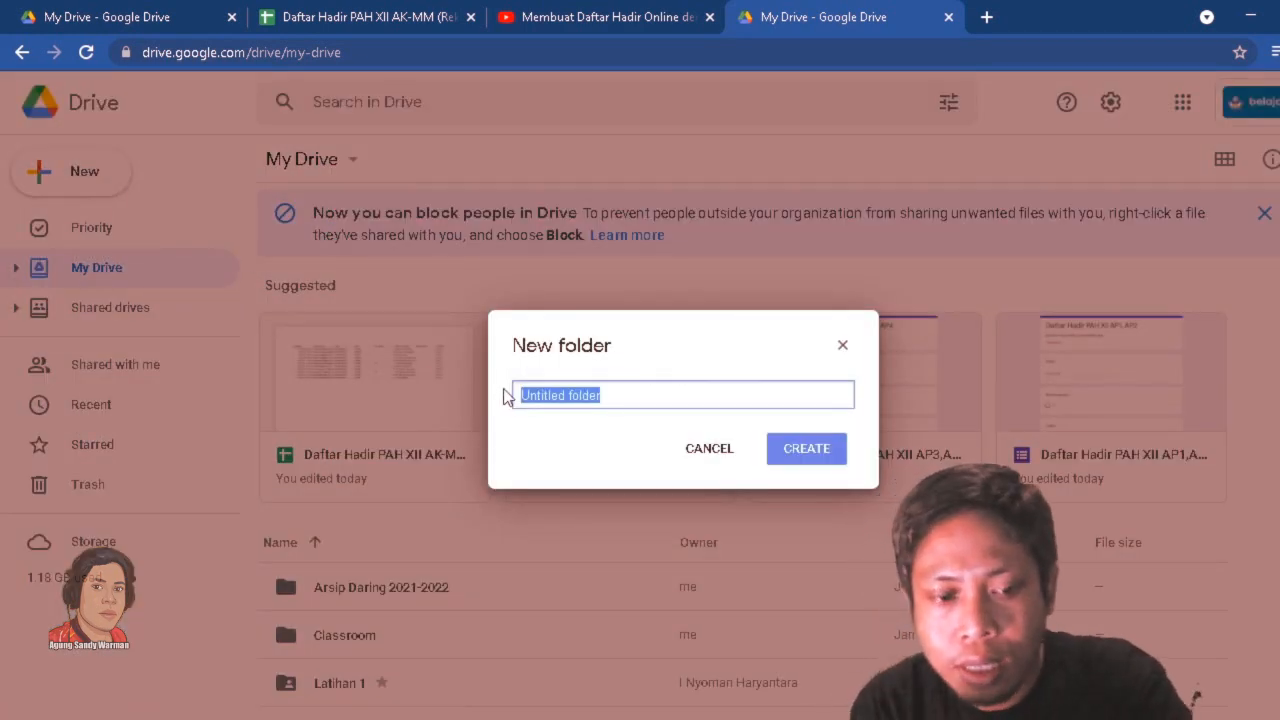
{"action": "type", "text": "Abs"}
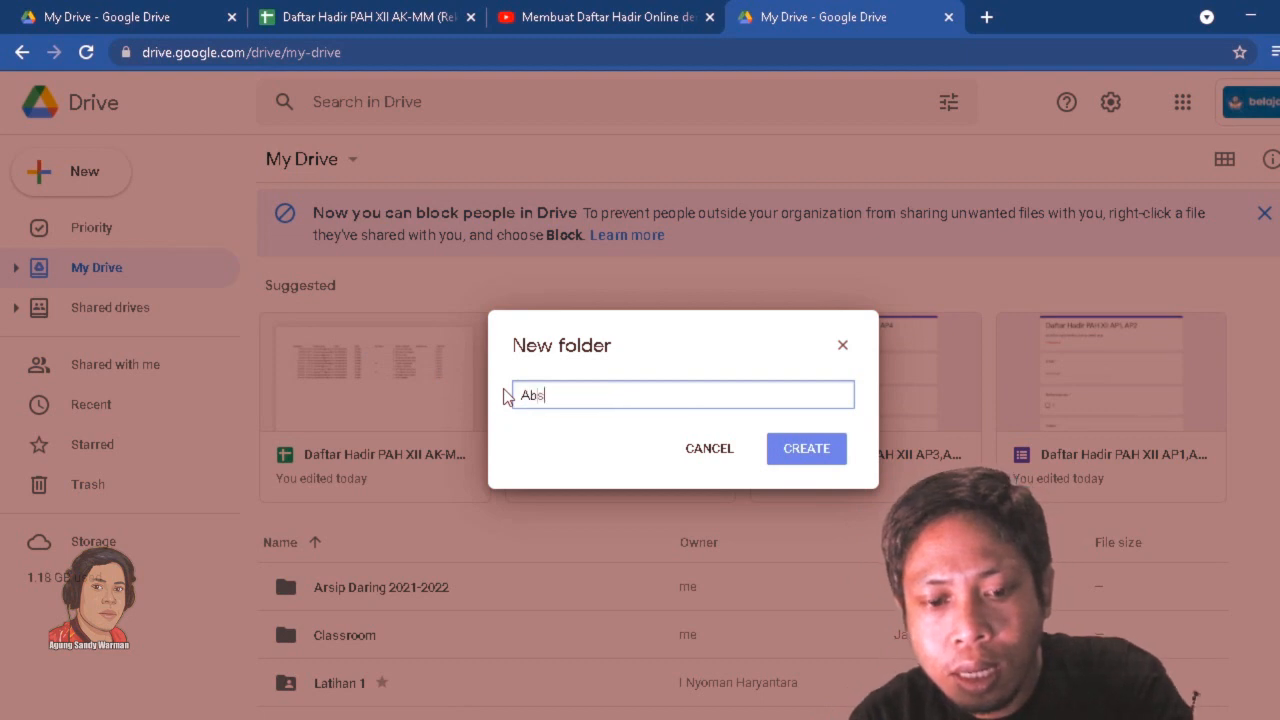
{"action": "type", "text": "en "}
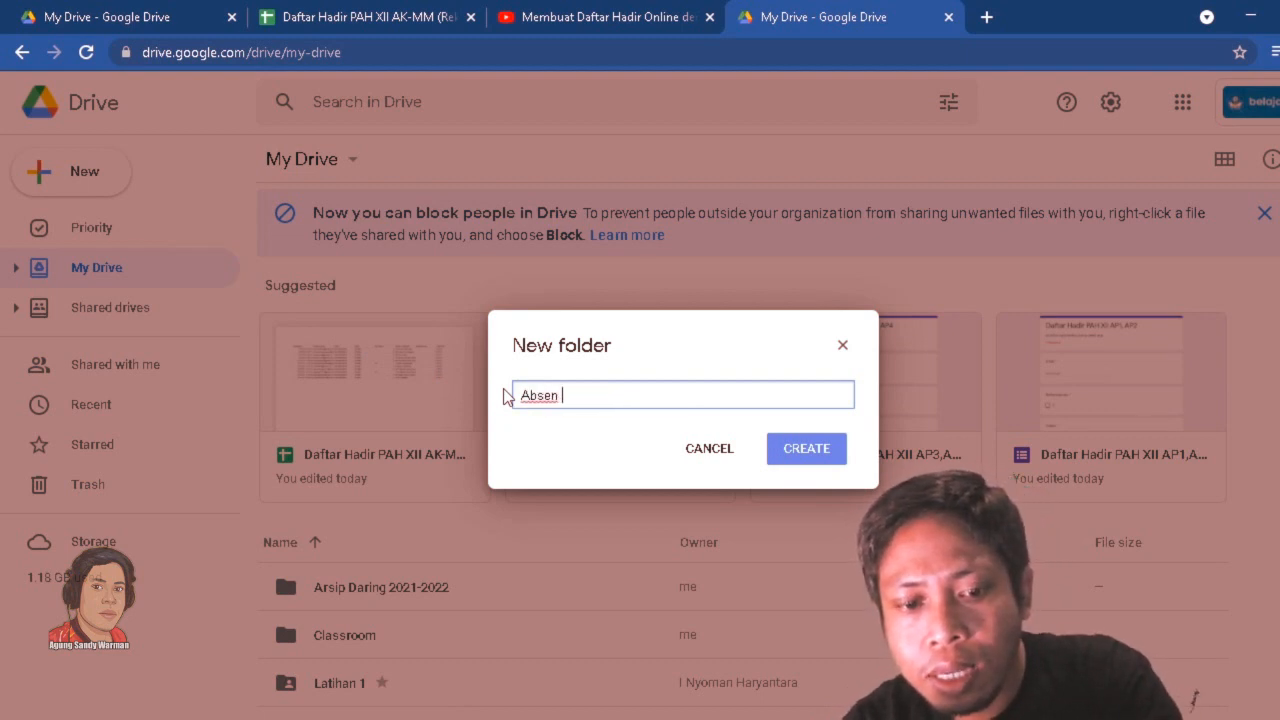
{"action": "type", "text": "siswa new"}
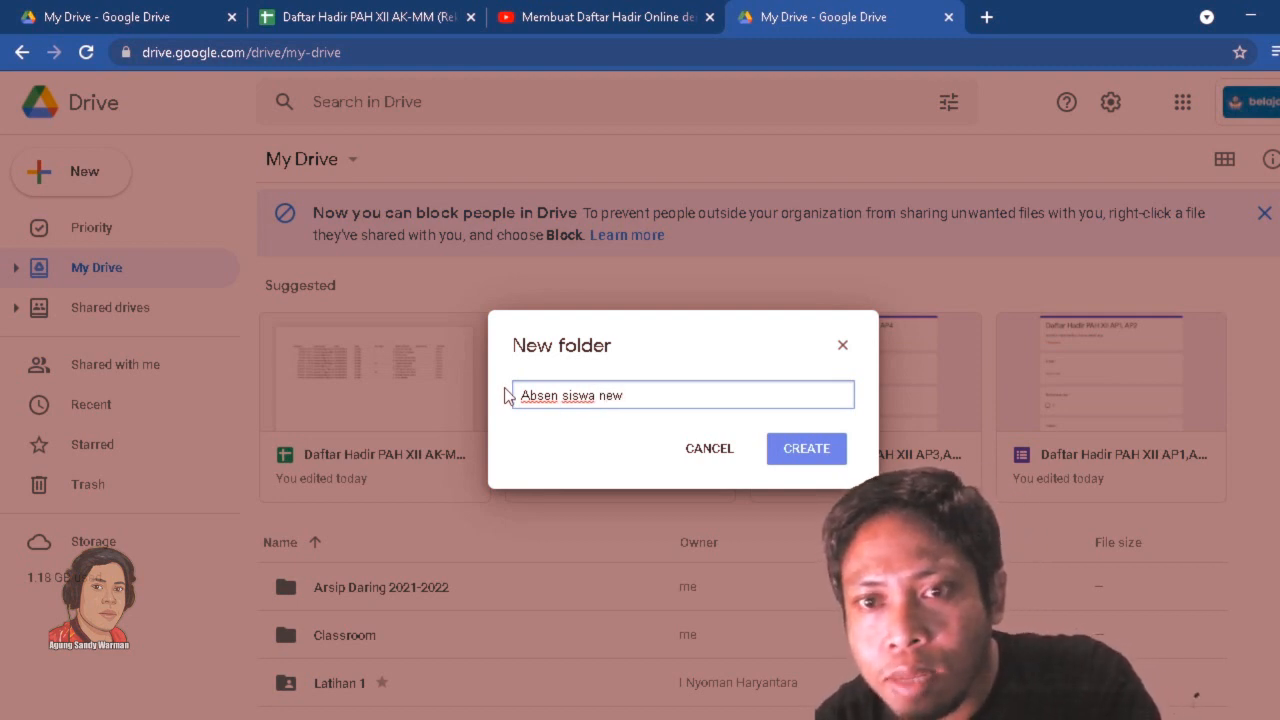
{"action": "left_click", "coordinate": [807, 450]}
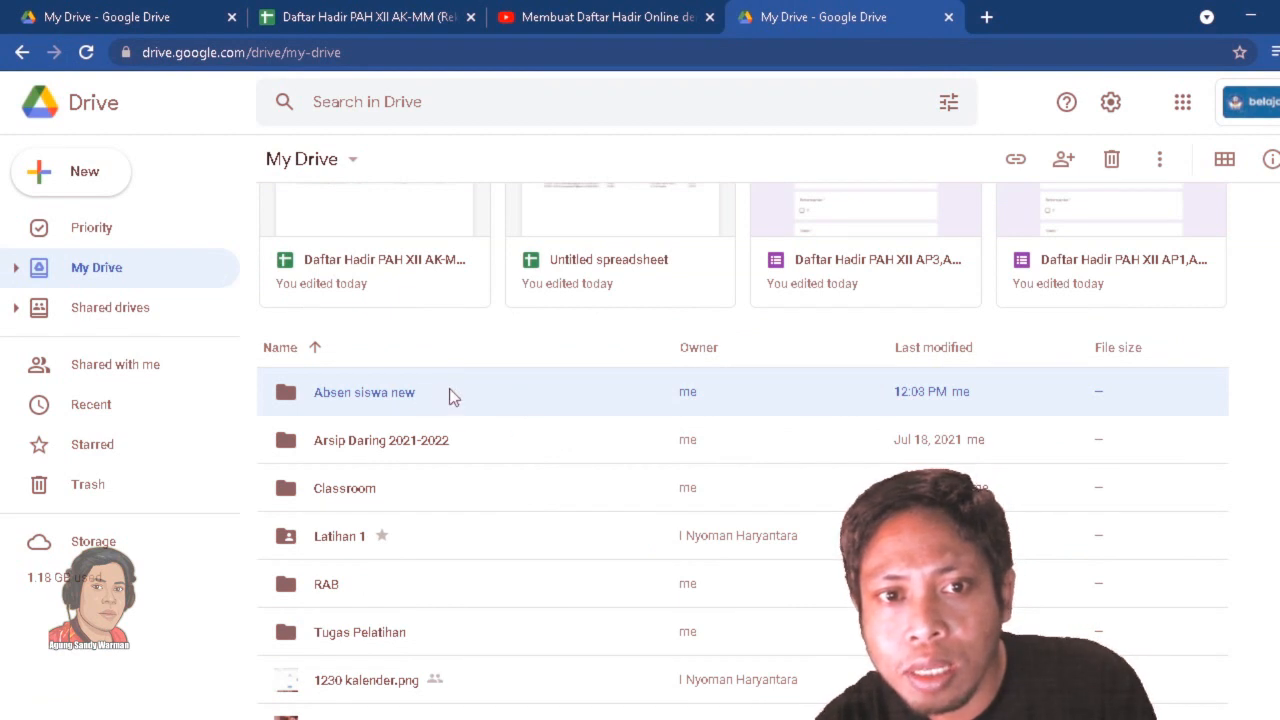
Open the "Absen siswa new" folder and create a blank Google Form inside it.
{"action": "double_click", "coordinate": [451, 396]}
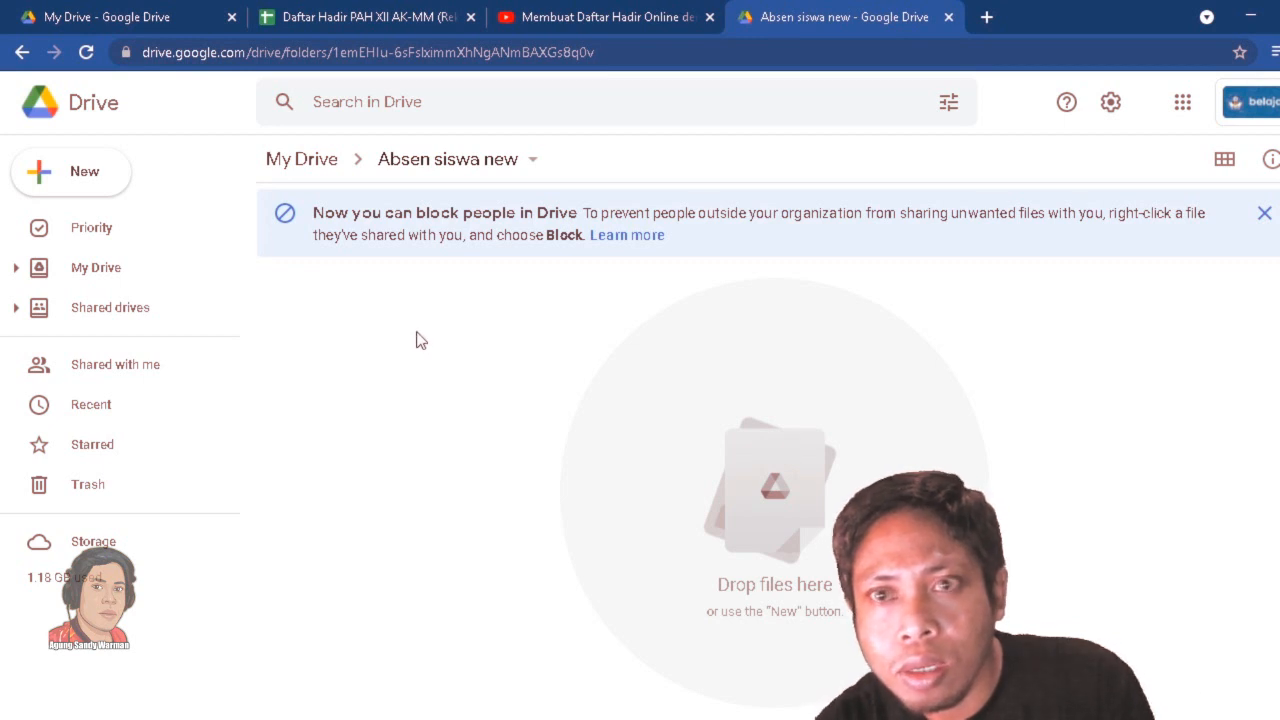
{"action": "left_click", "coordinate": [97, 175]}
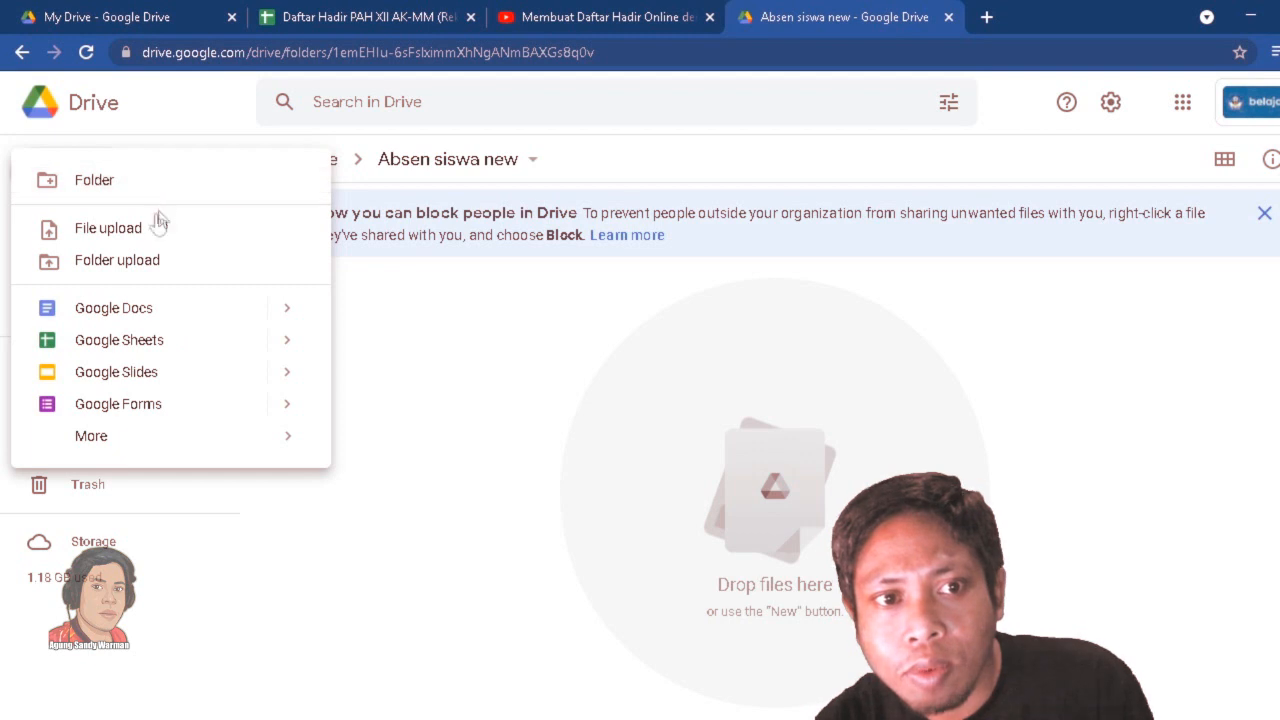
{"action": "left_click", "coordinate": [252, 409]}
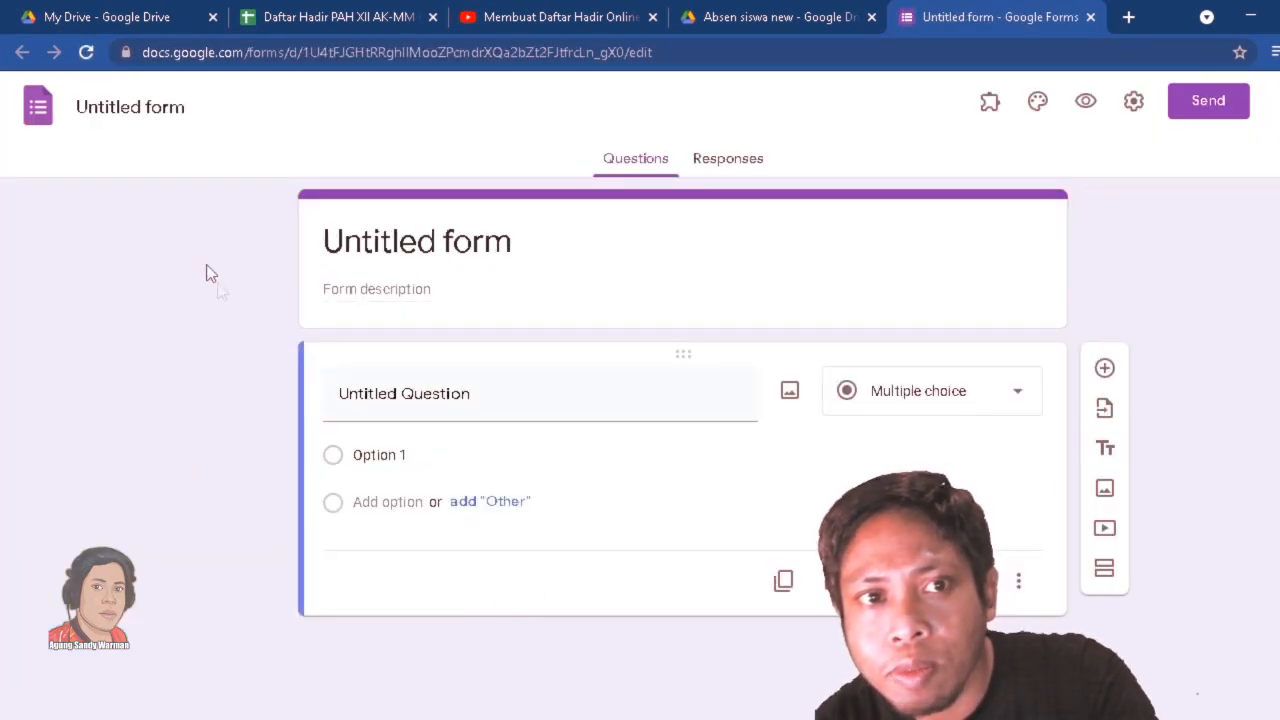
Rename the untitled form as "Absen Kelas XII".
{"action": "left_click", "coordinate": [157, 114]}
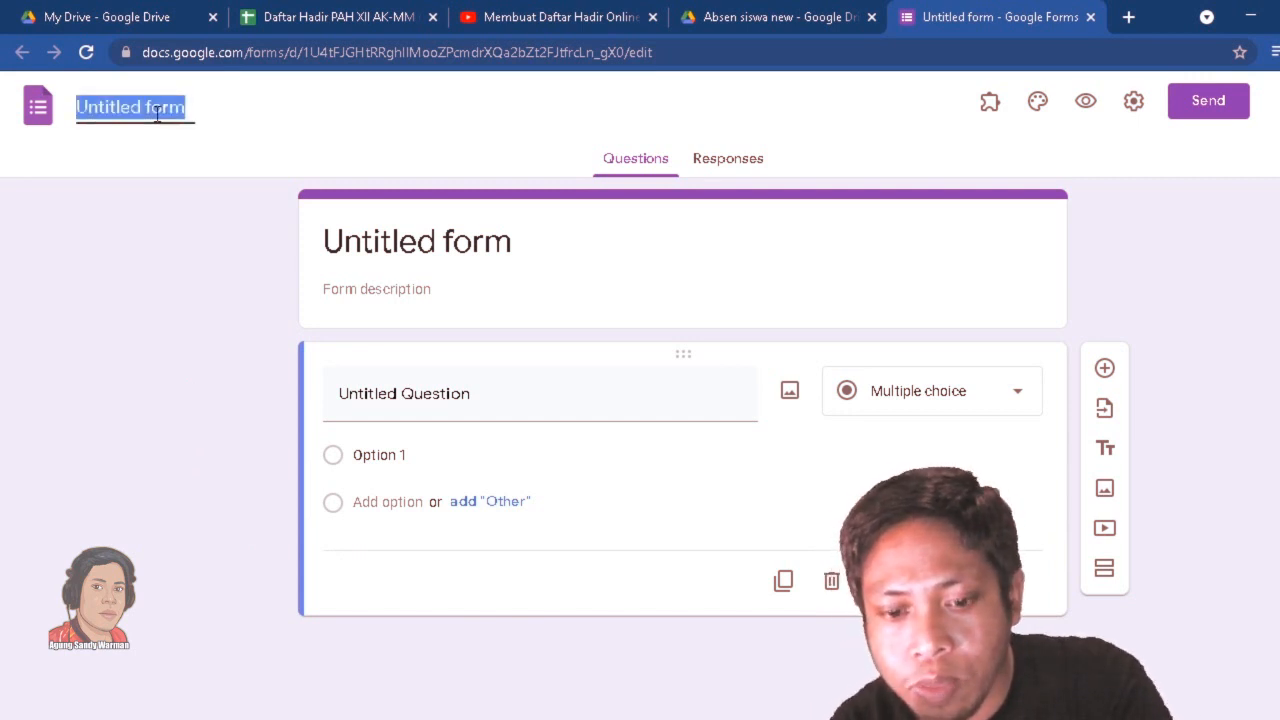
{"action": "type", "text": "A"}
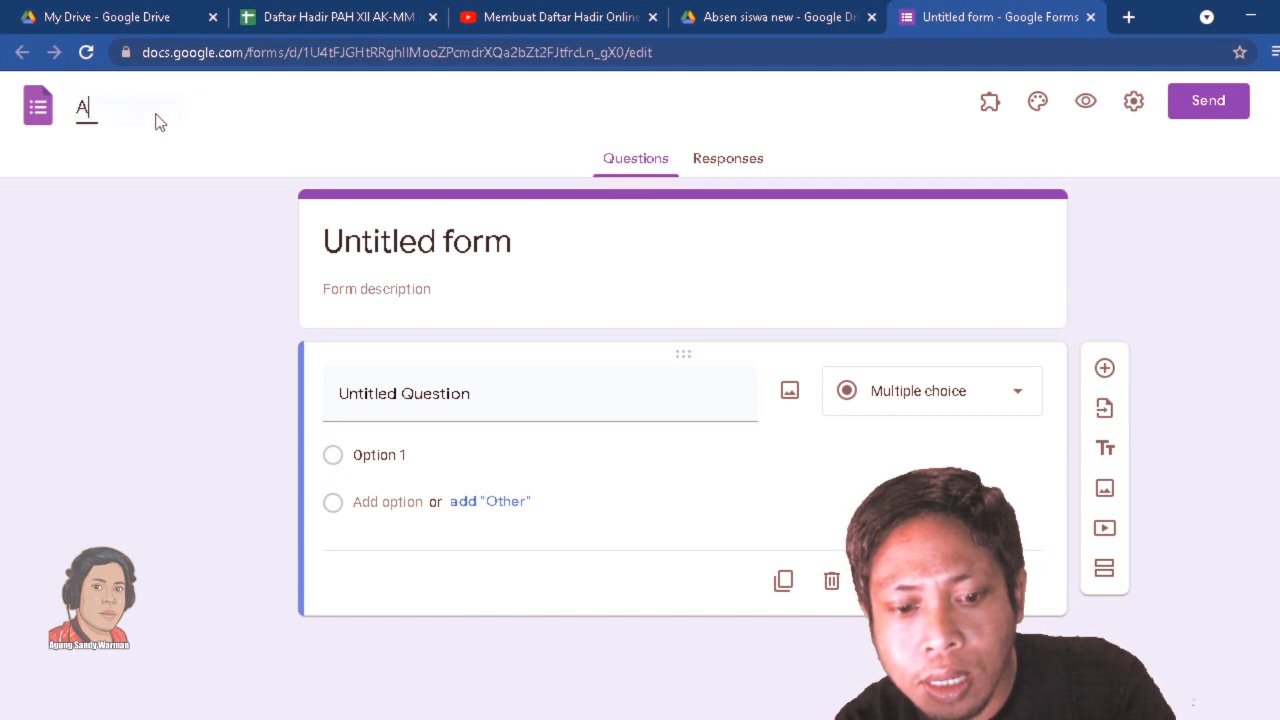
{"action": "type", "text": "bsen "}
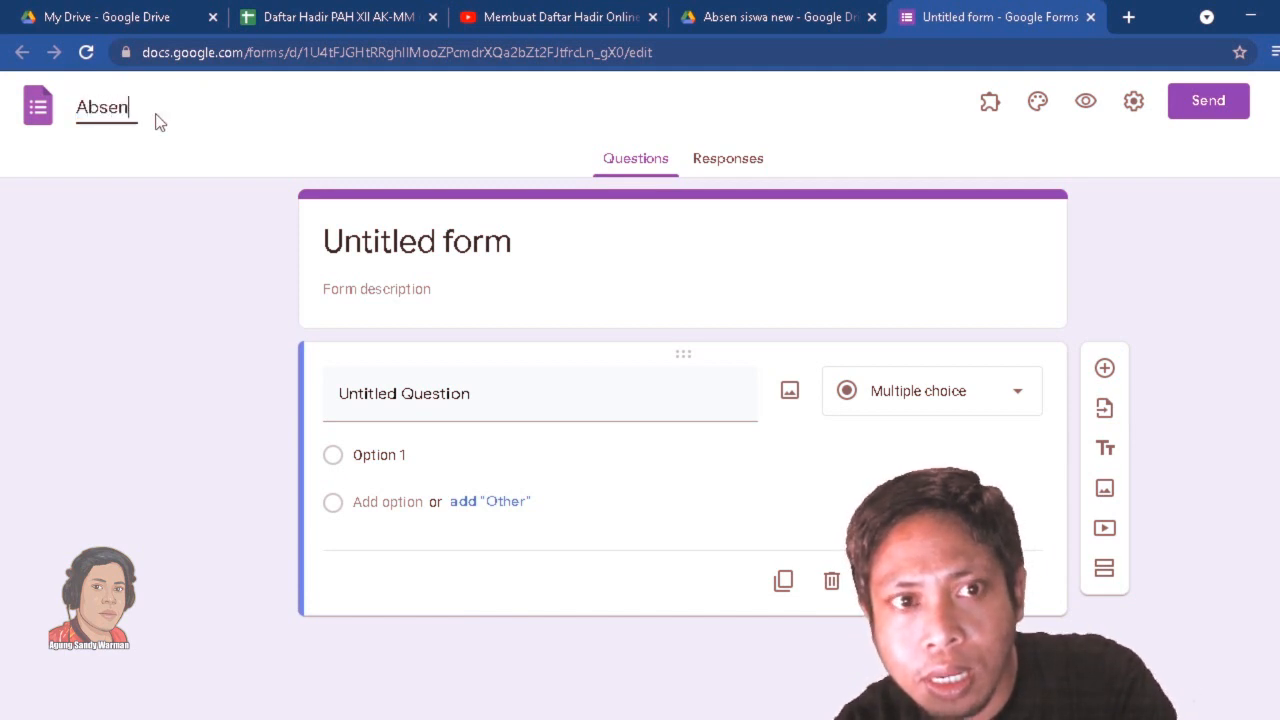
{"action": "type", "text": "Kela"}
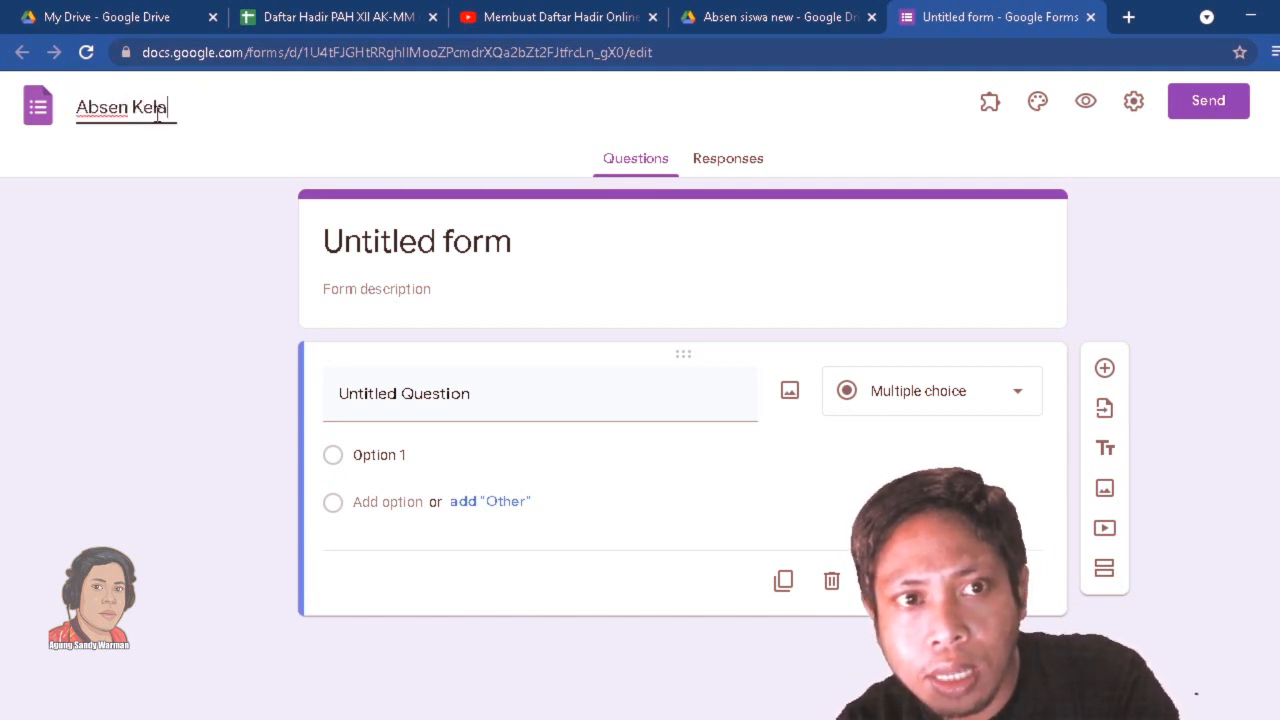
{"action": "type", "text": "s XII"}
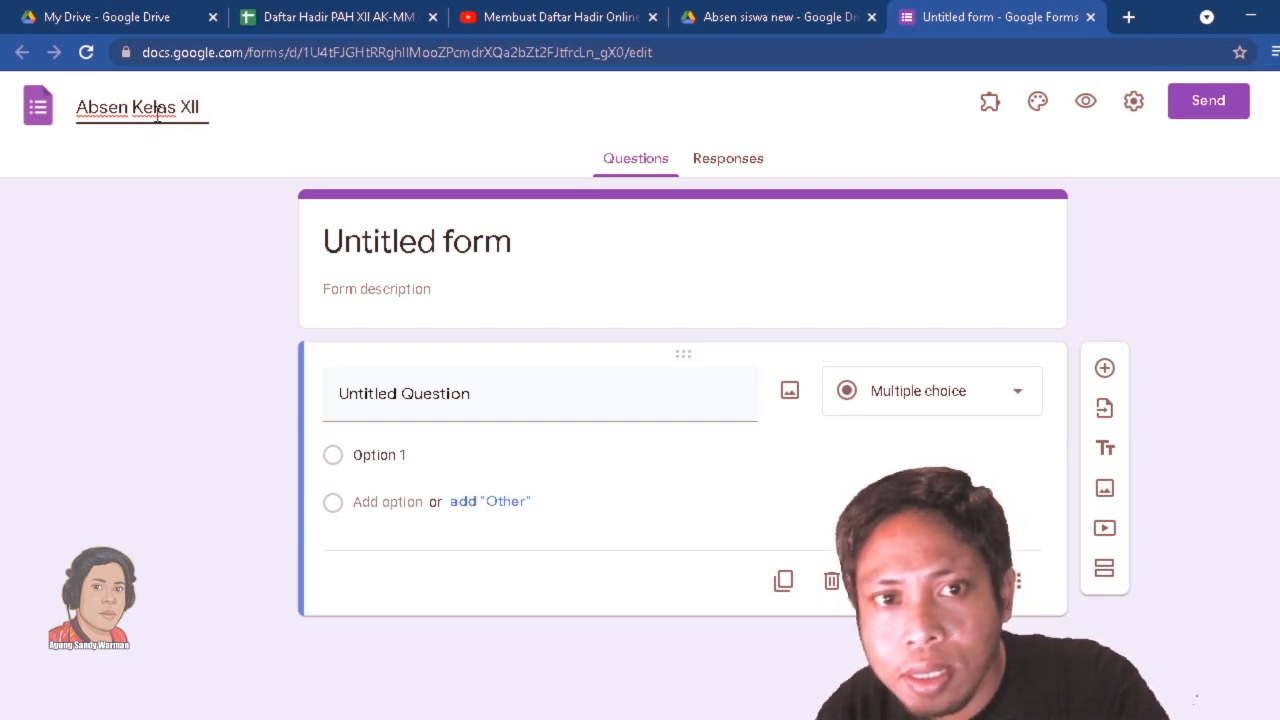
{"action": "left_click", "coordinate": [212, 254]}
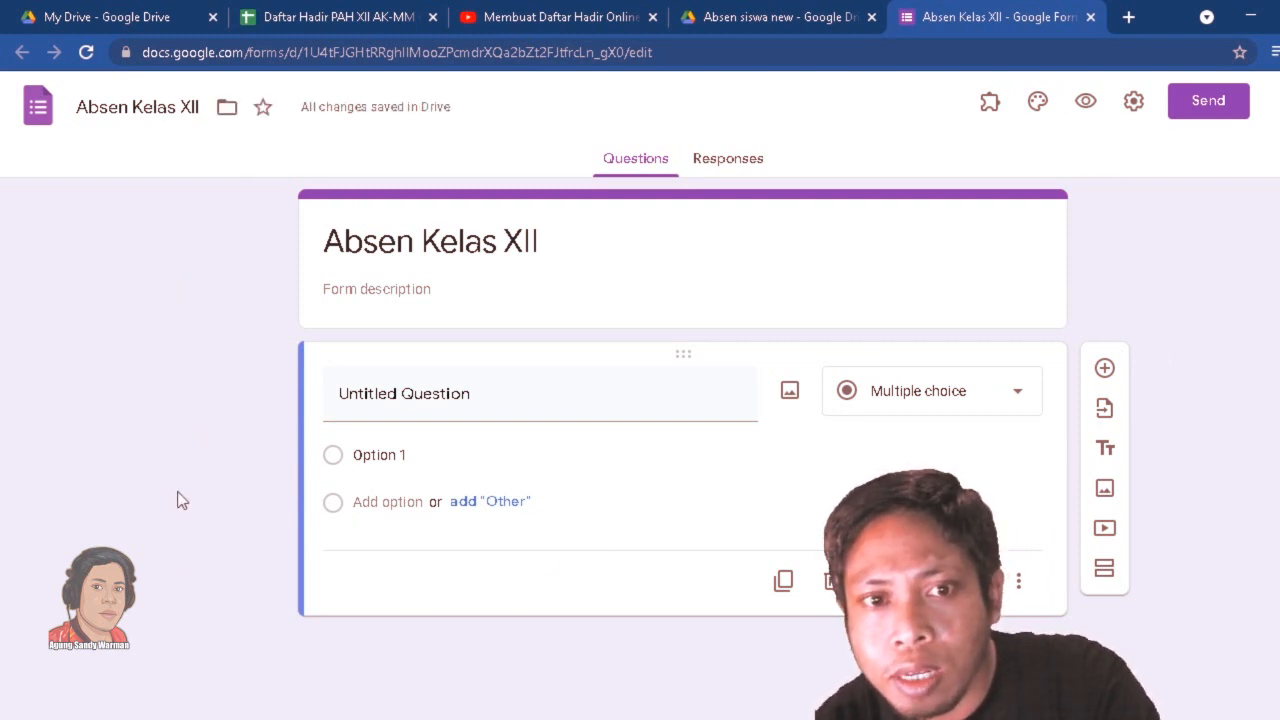
Title the form's first question "No Absen".
{"action": "left_click", "coordinate": [448, 397]}
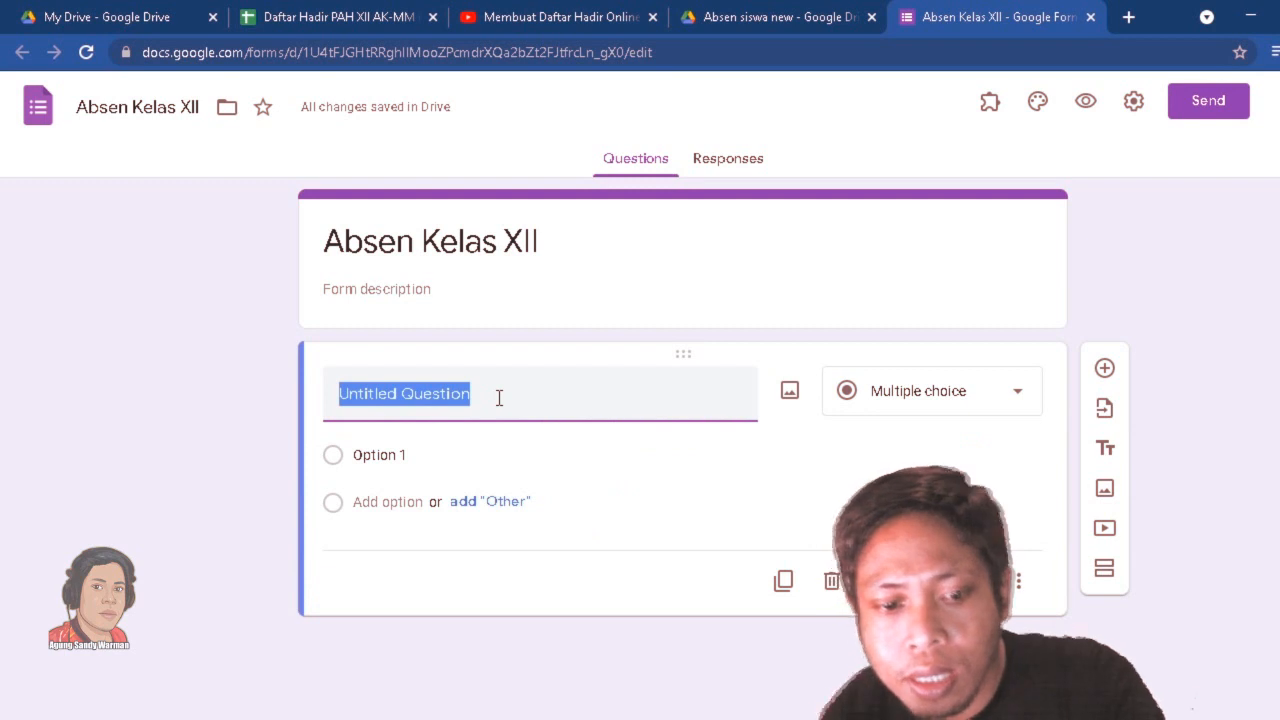
{"action": "type", "text": "No"}
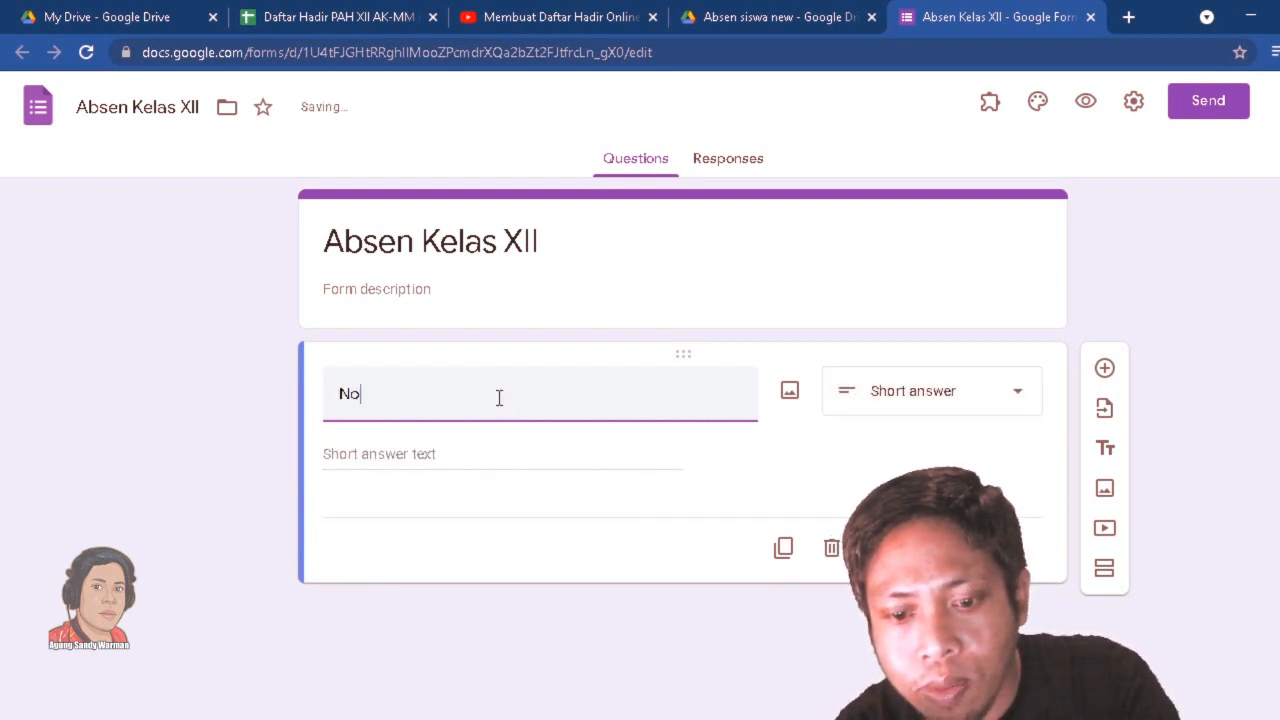
{"action": "type", "text": " Absen"}
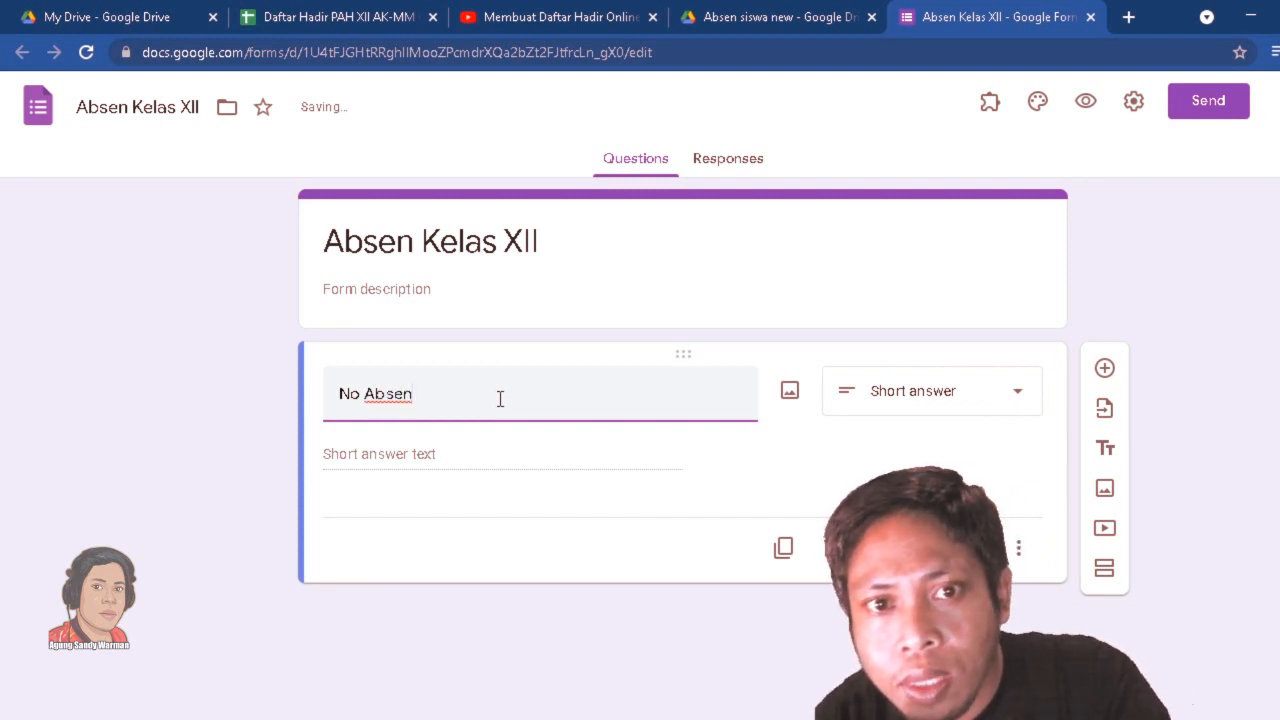
{"action": "left_click", "coordinate": [334, 500]}
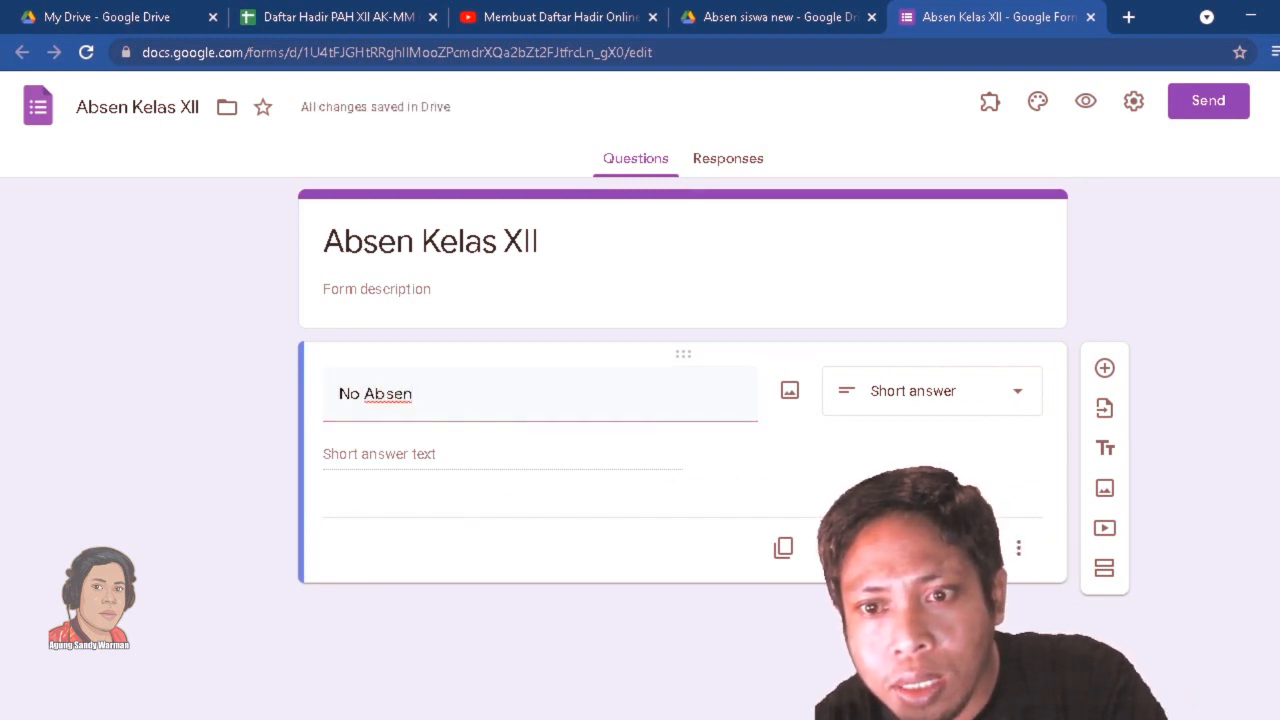
Add a second question titled "Nama Lengkap" below the No Absen question.
{"action": "left_click", "coordinate": [1105, 370]}
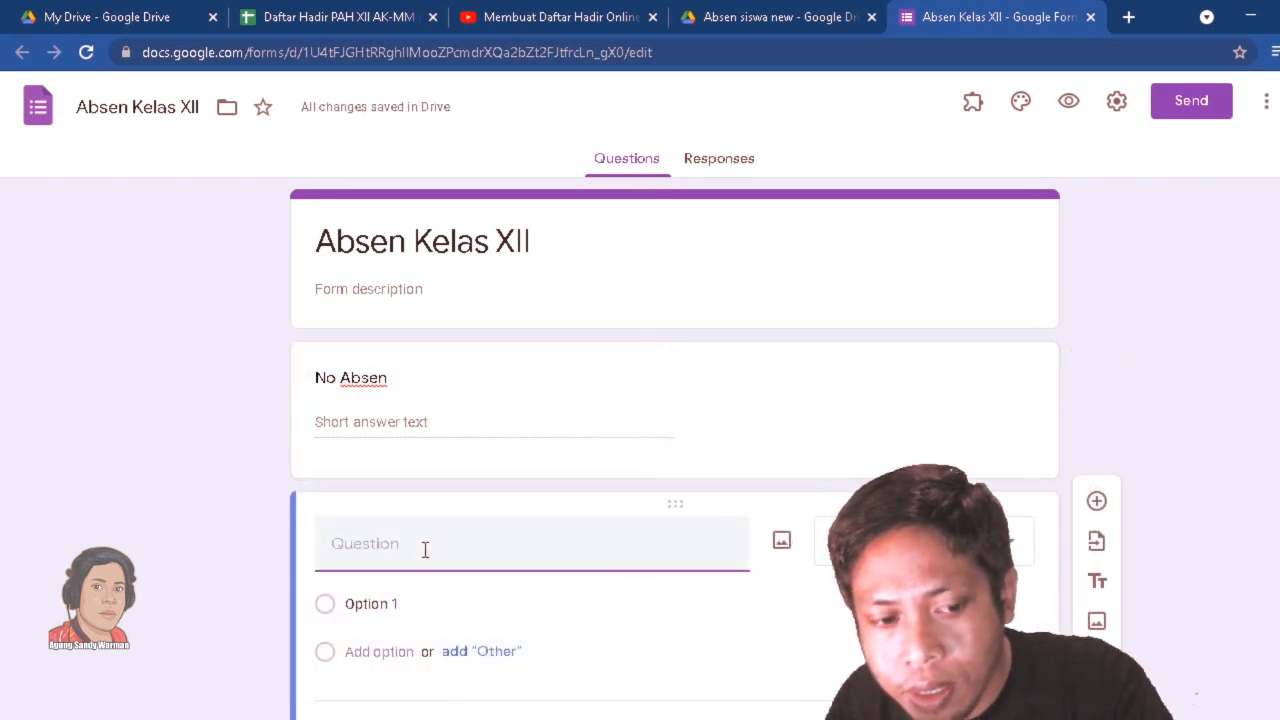
{"action": "type", "text": "Nama "}
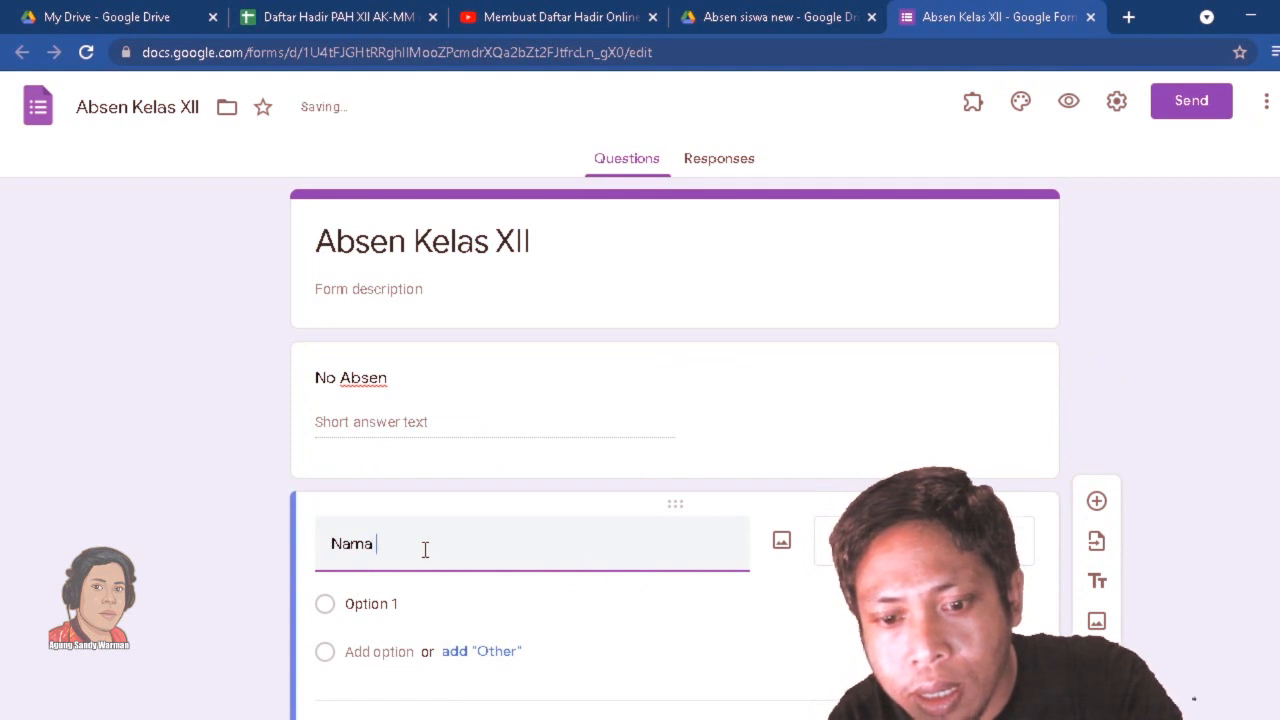
{"action": "type", "text": "Lengkap"}
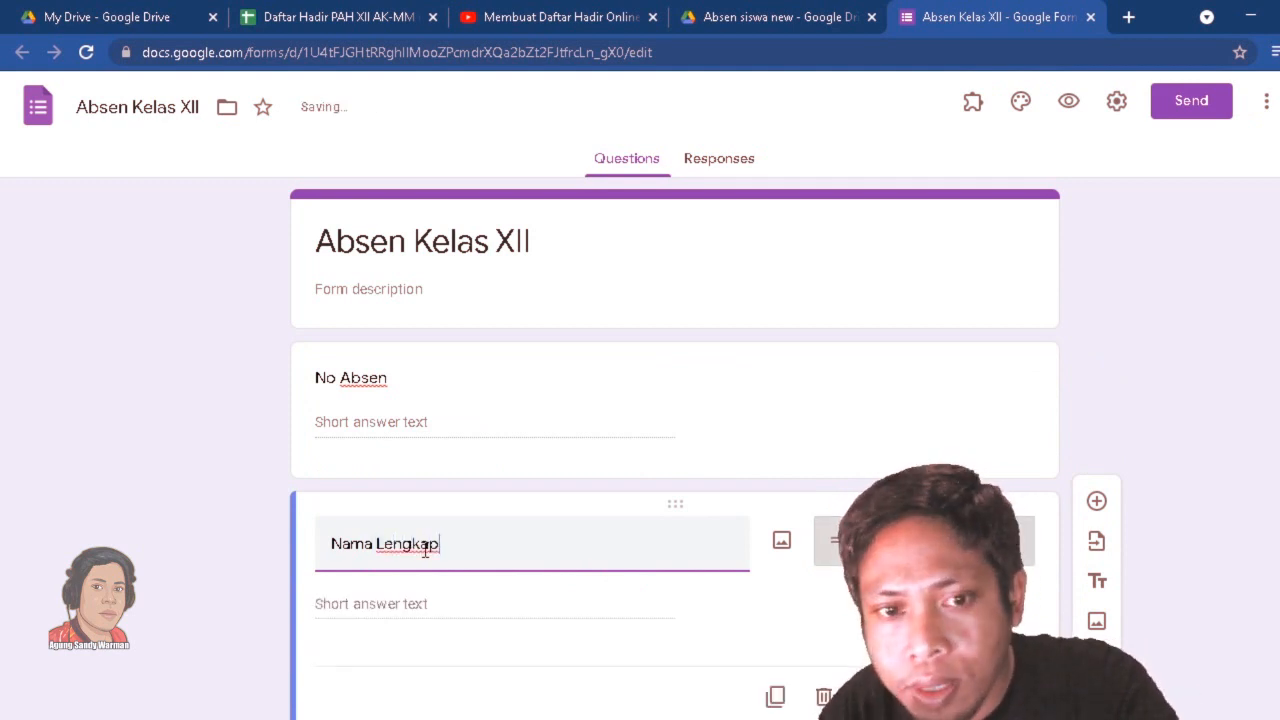
{"action": "scroll", "coordinate": [193, 515], "scroll_direction": "down", "scroll_amount": 1}
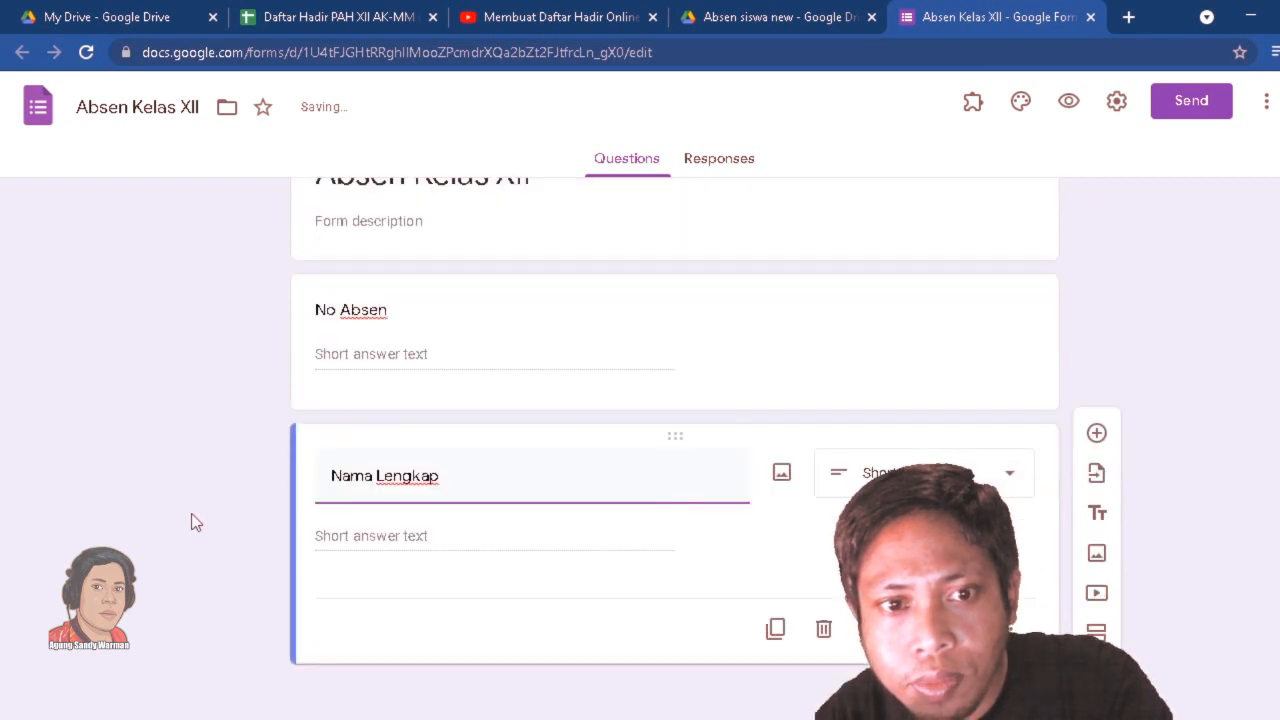
{"action": "left_click", "coordinate": [191, 515]}
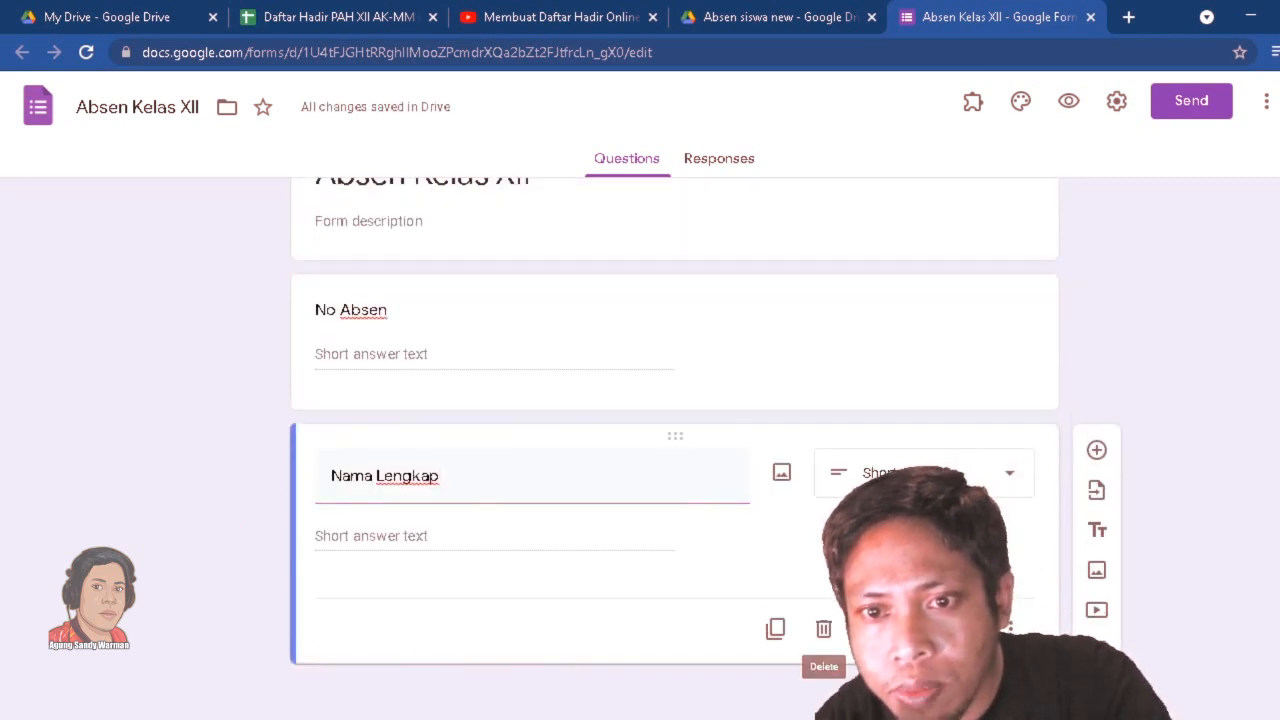
Add a multiple-choice question titled "Kelas" below Nama Lengkap, with the options XII AP1 and XII AP2.
{"action": "left_click", "coordinate": [1097, 452]}
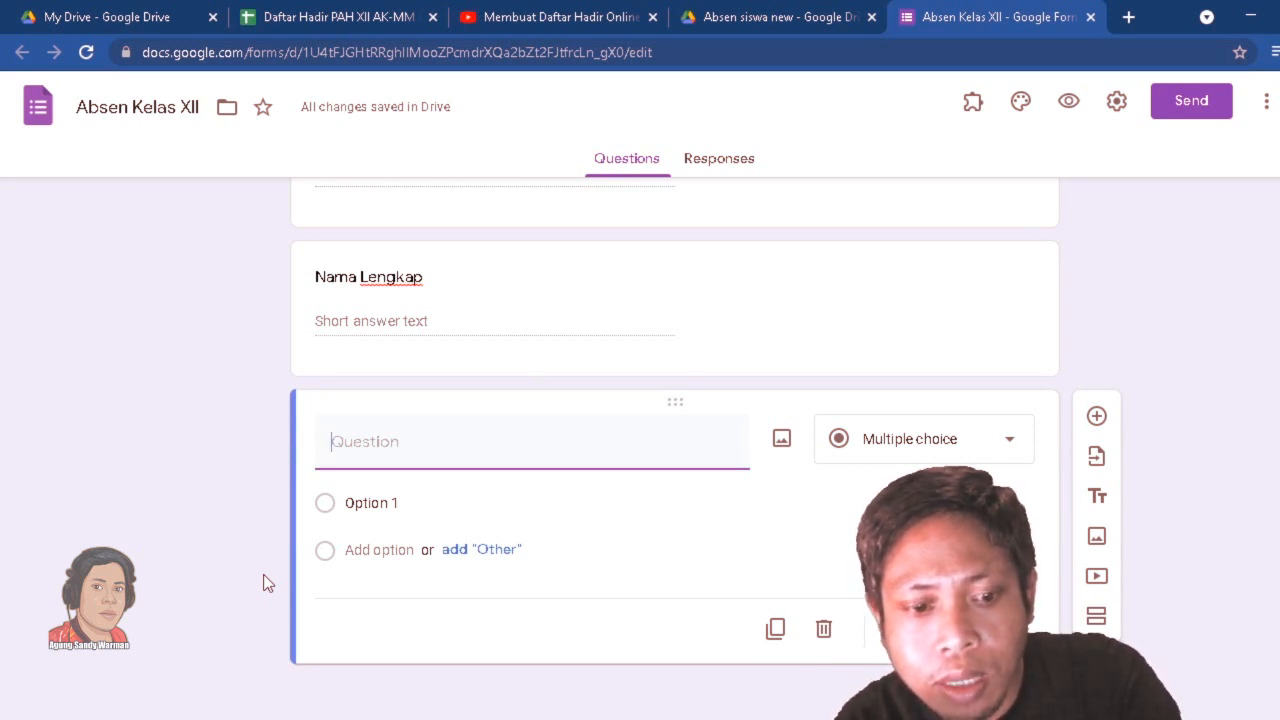
{"action": "type", "text": "Kelas"}
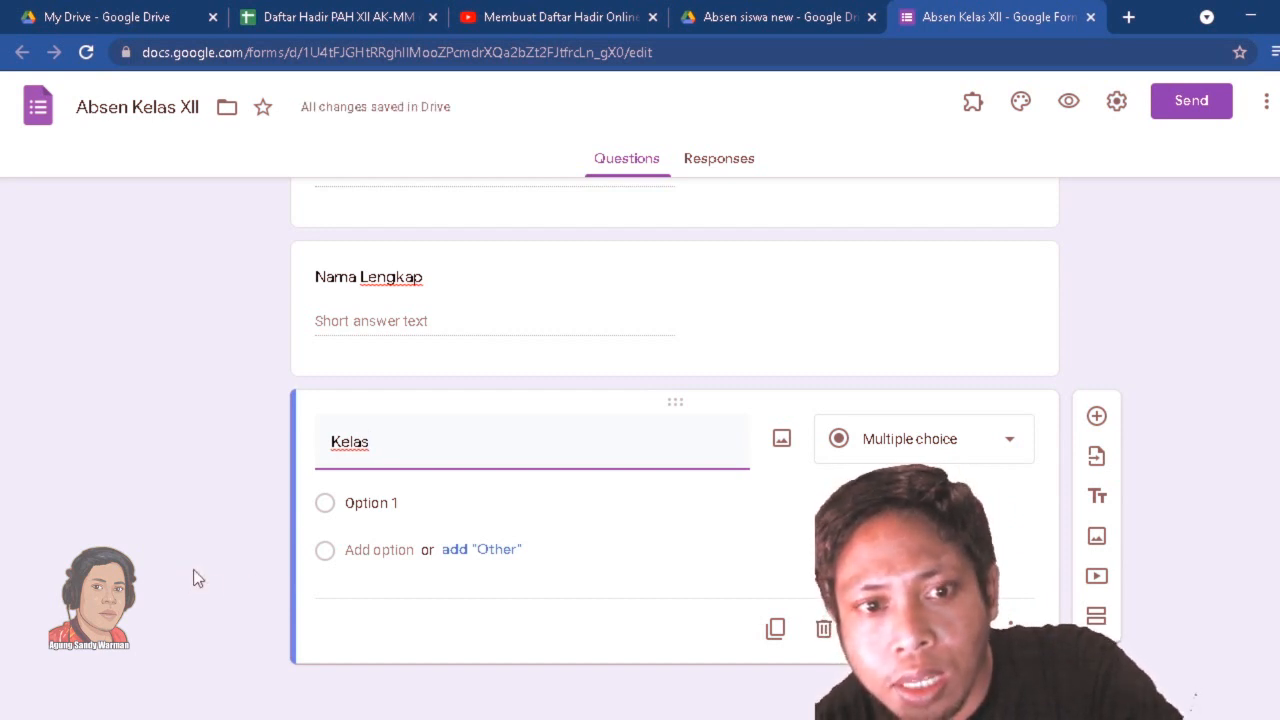
{"action": "left_click", "coordinate": [352, 512]}
{"action": "left_click", "coordinate": [398, 505]}
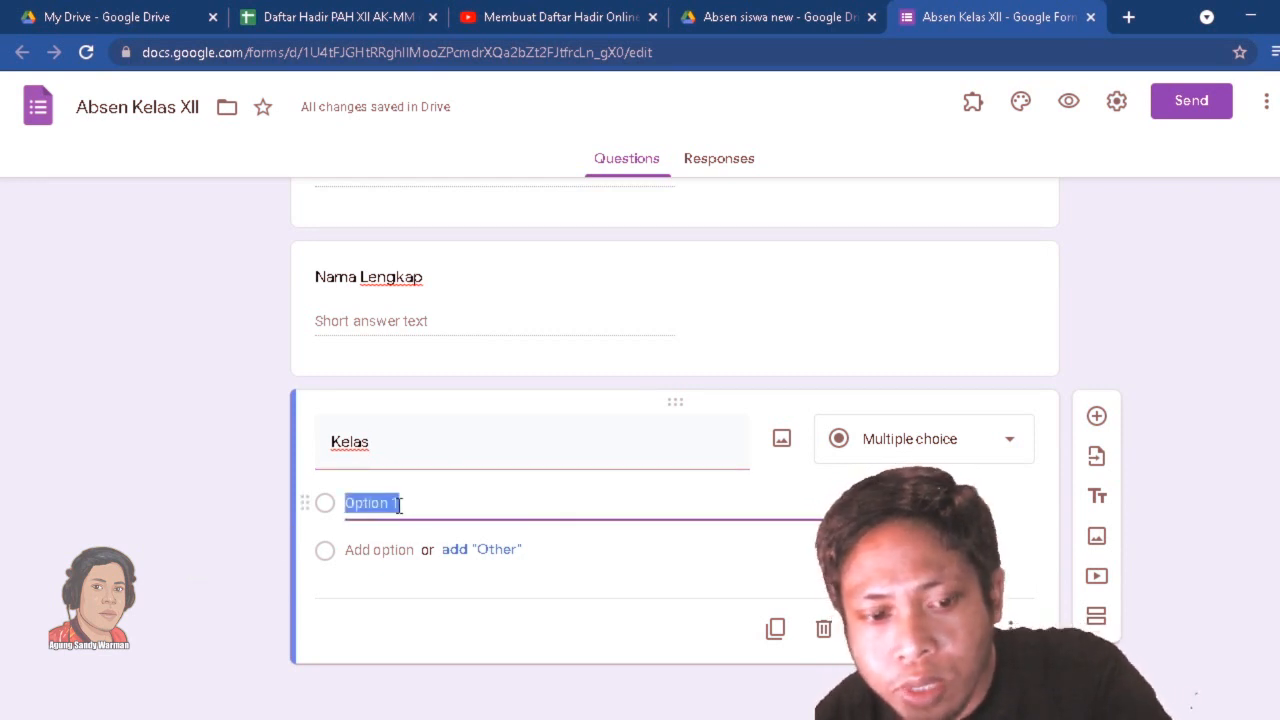
{"action": "type", "text": "XII"}
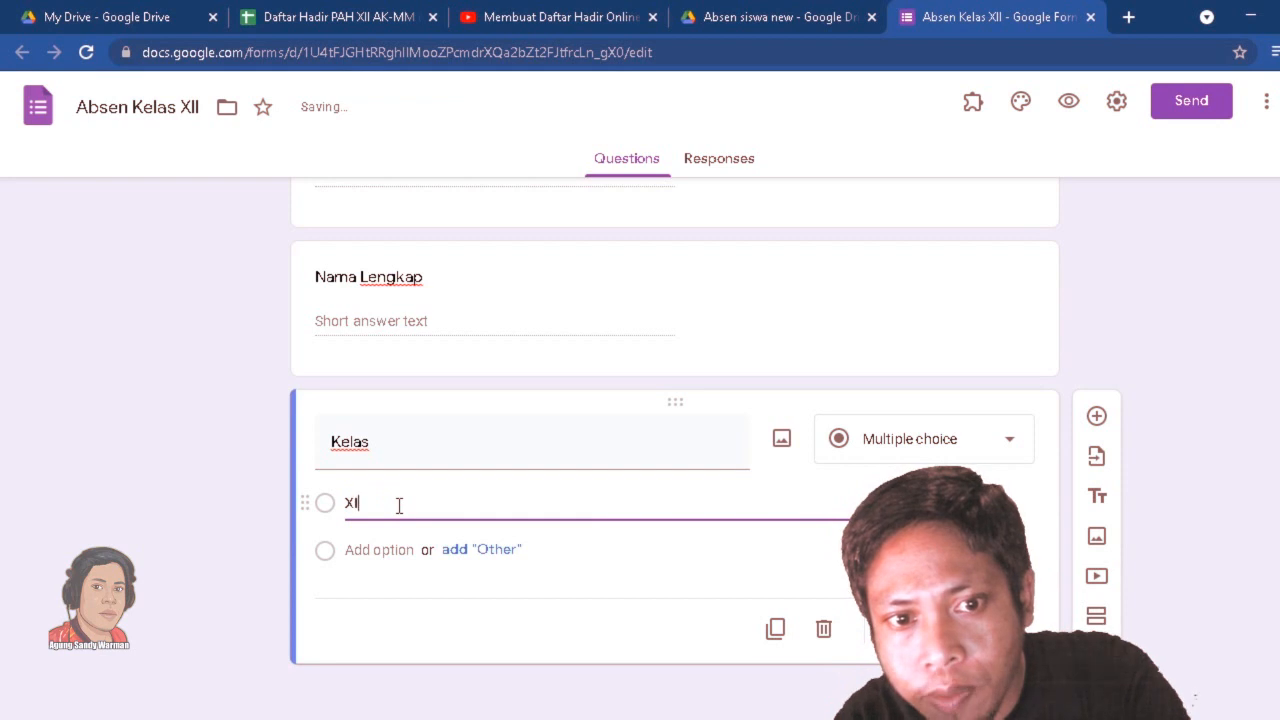
{"action": "type", "text": " AP1"}
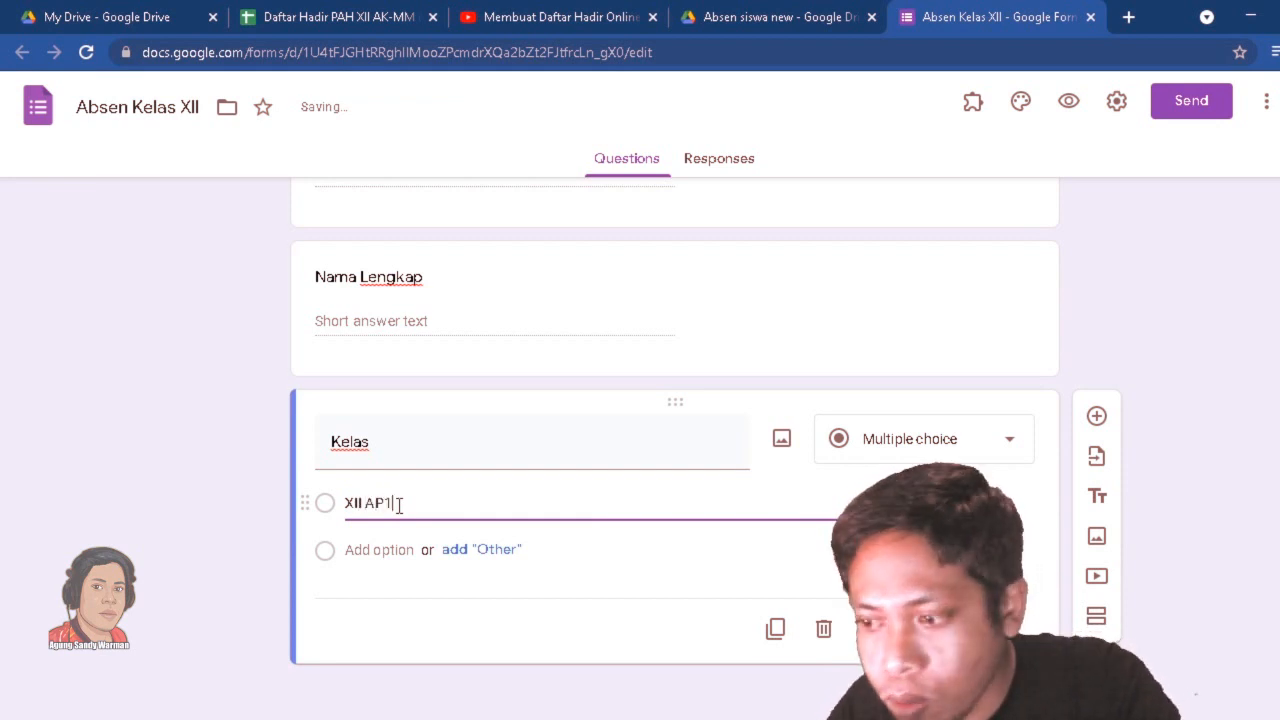
{"action": "left_click", "coordinate": [381, 553]}
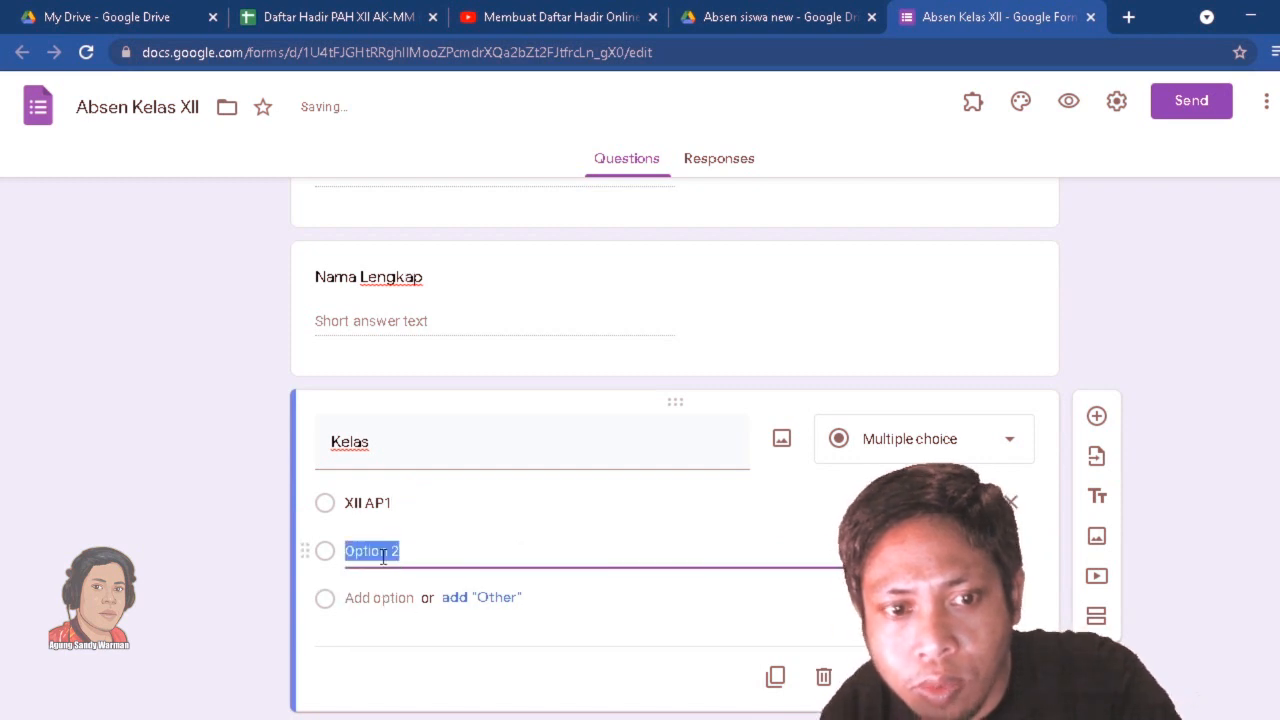
{"action": "type", "text": "XII AP2"}
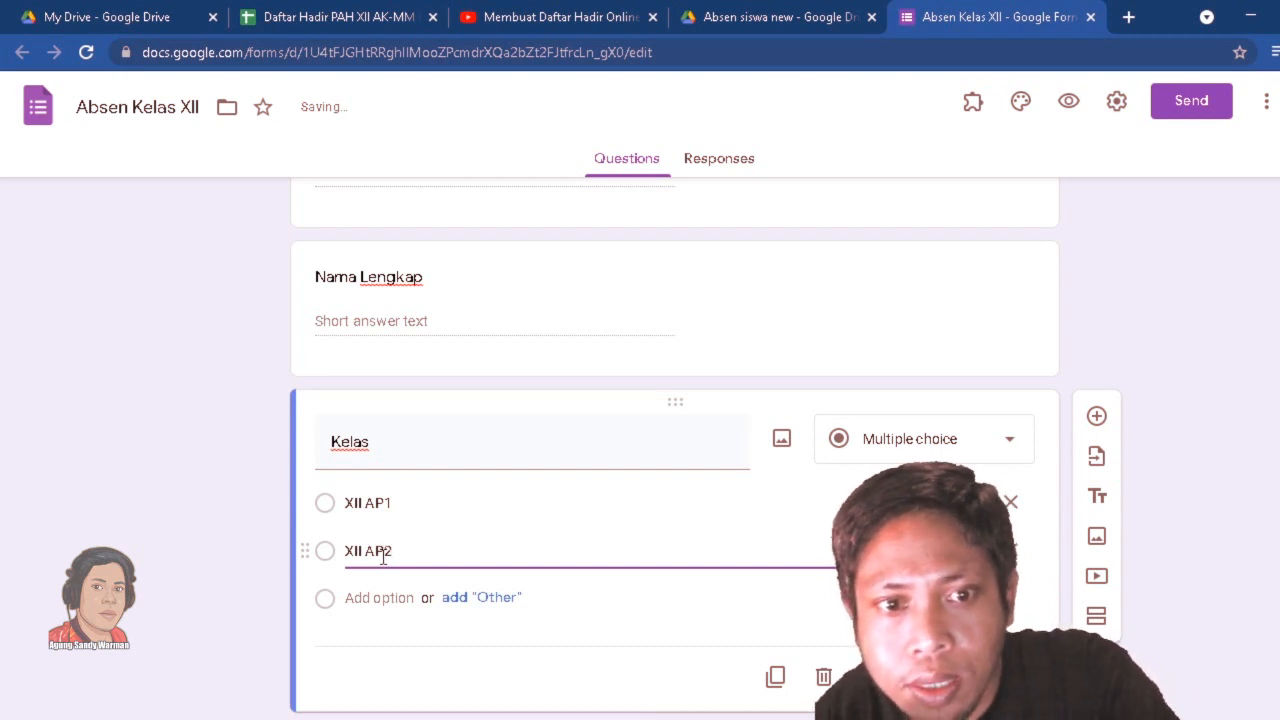
{"action": "key", "text": "Return"}
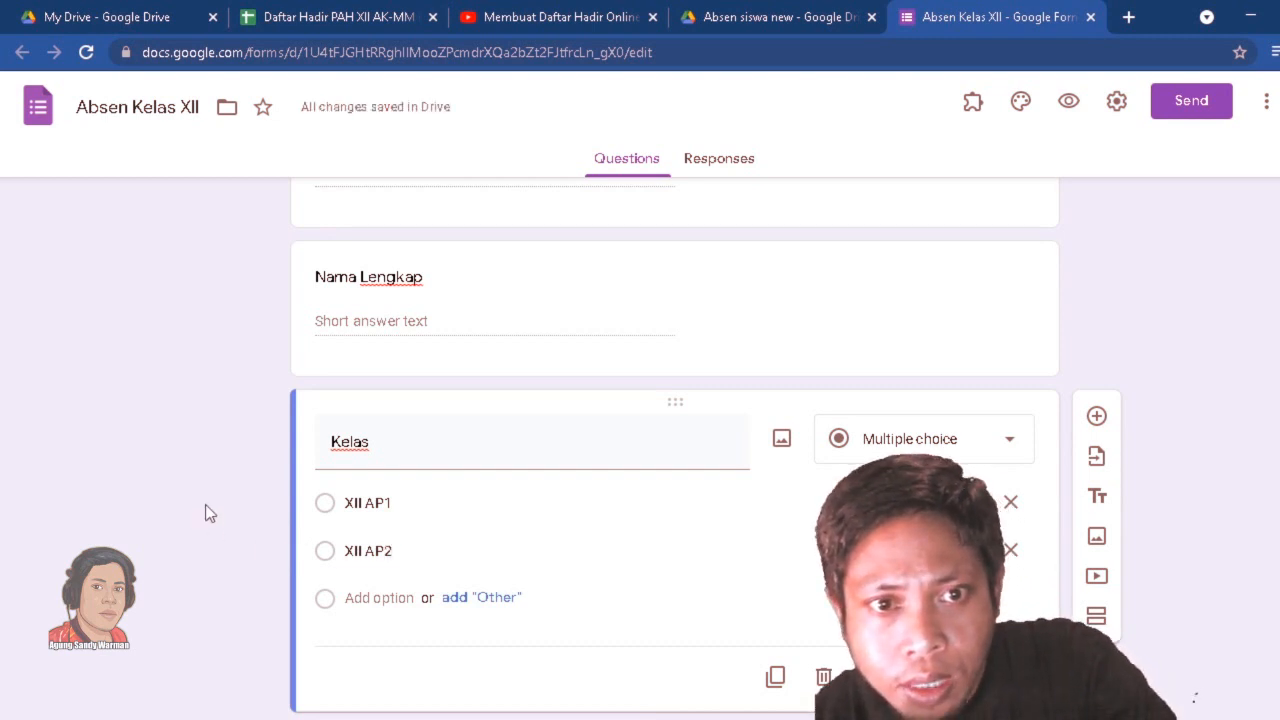
Change the Nama Lengkap question's answer type to Dropdown.
{"action": "scroll", "coordinate": [206, 506], "scroll_direction": "up", "scroll_amount": 2}
{"action": "scroll", "coordinate": [206, 506], "scroll_direction": "down", "scroll_amount": 3}
{"action": "scroll", "coordinate": [210, 513], "scroll_direction": "up", "scroll_amount": 1}
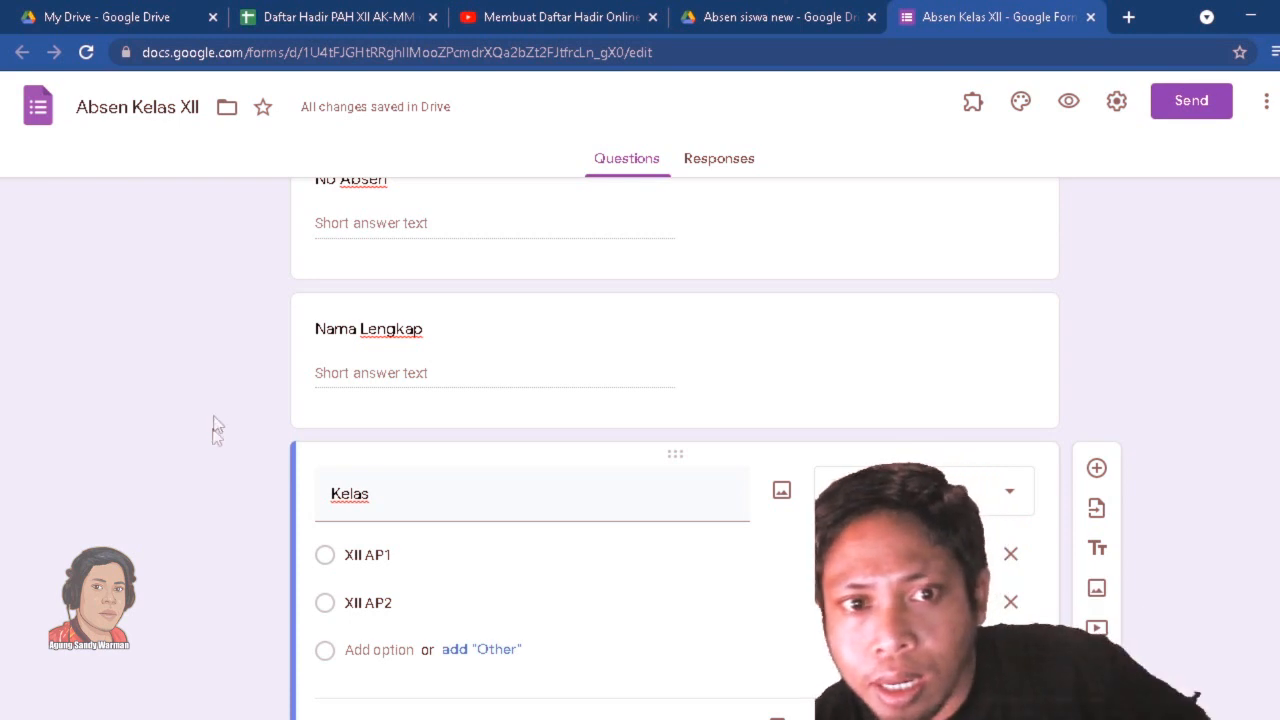
{"action": "scroll", "coordinate": [197, 470], "scroll_direction": "up", "scroll_amount": 1}
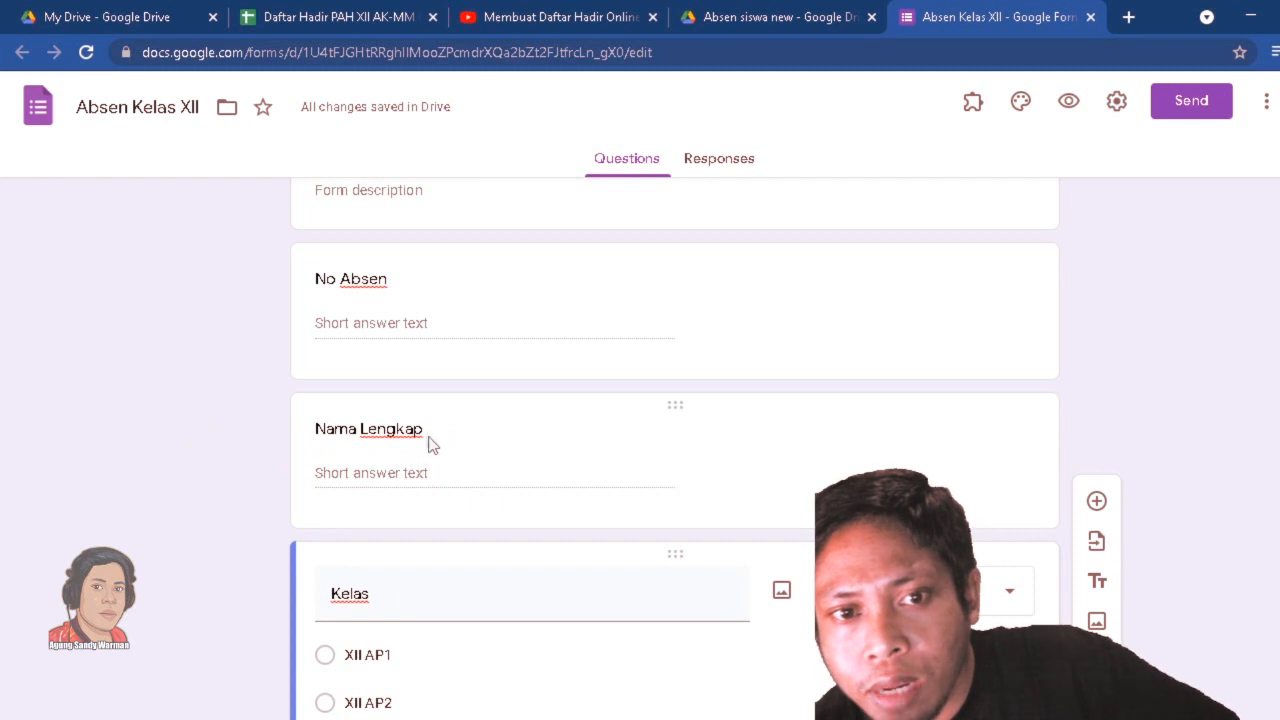
{"action": "left_click", "coordinate": [590, 490]}
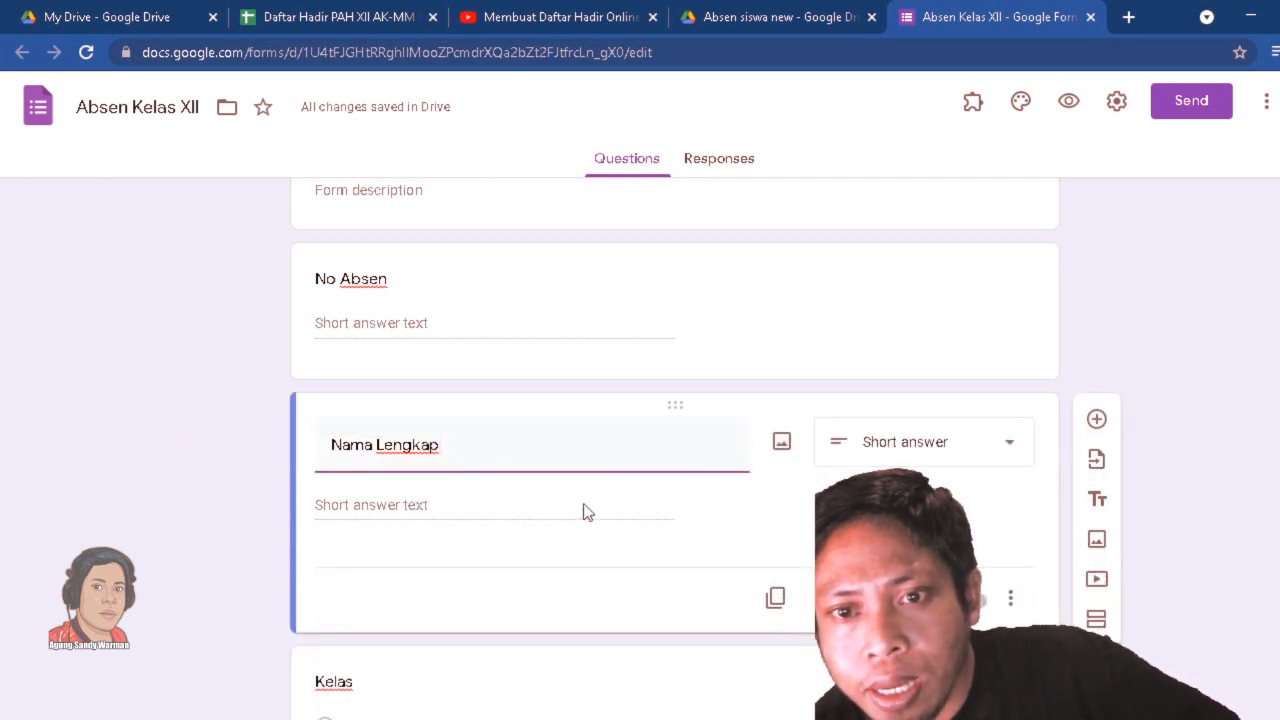
{"action": "left_click", "coordinate": [1000, 463]}
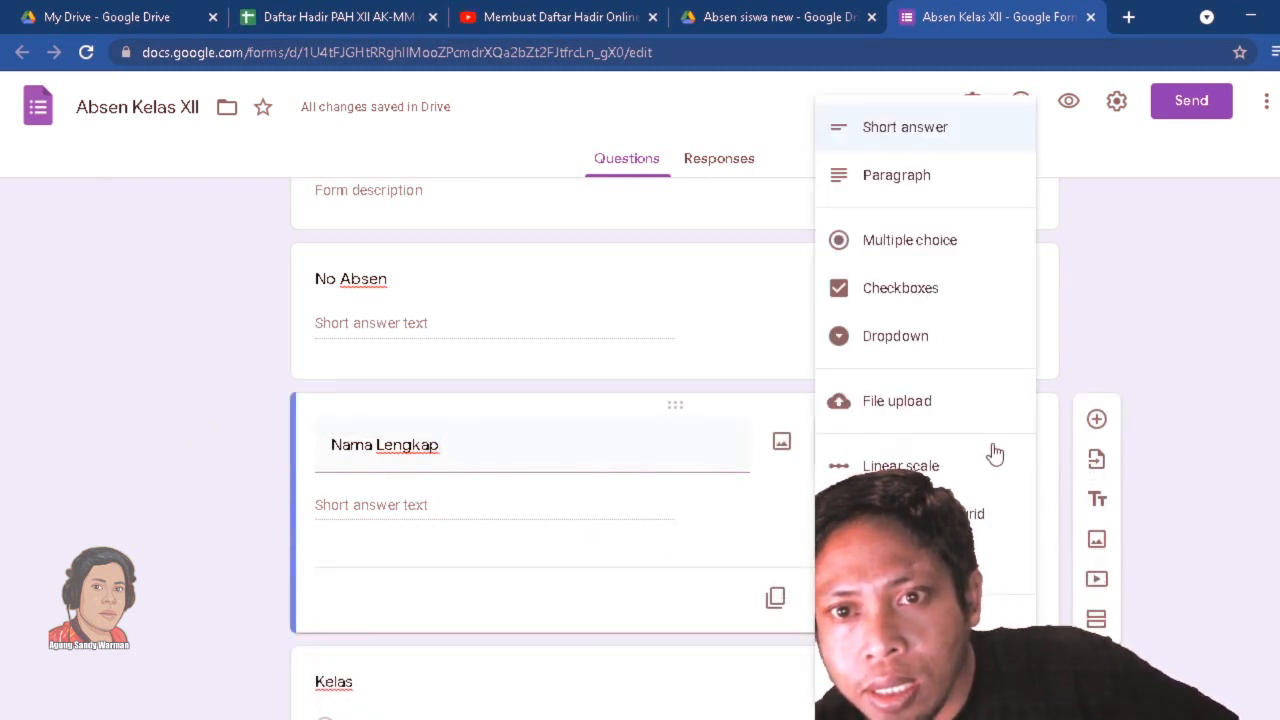
{"action": "left_click", "coordinate": [925, 339]}
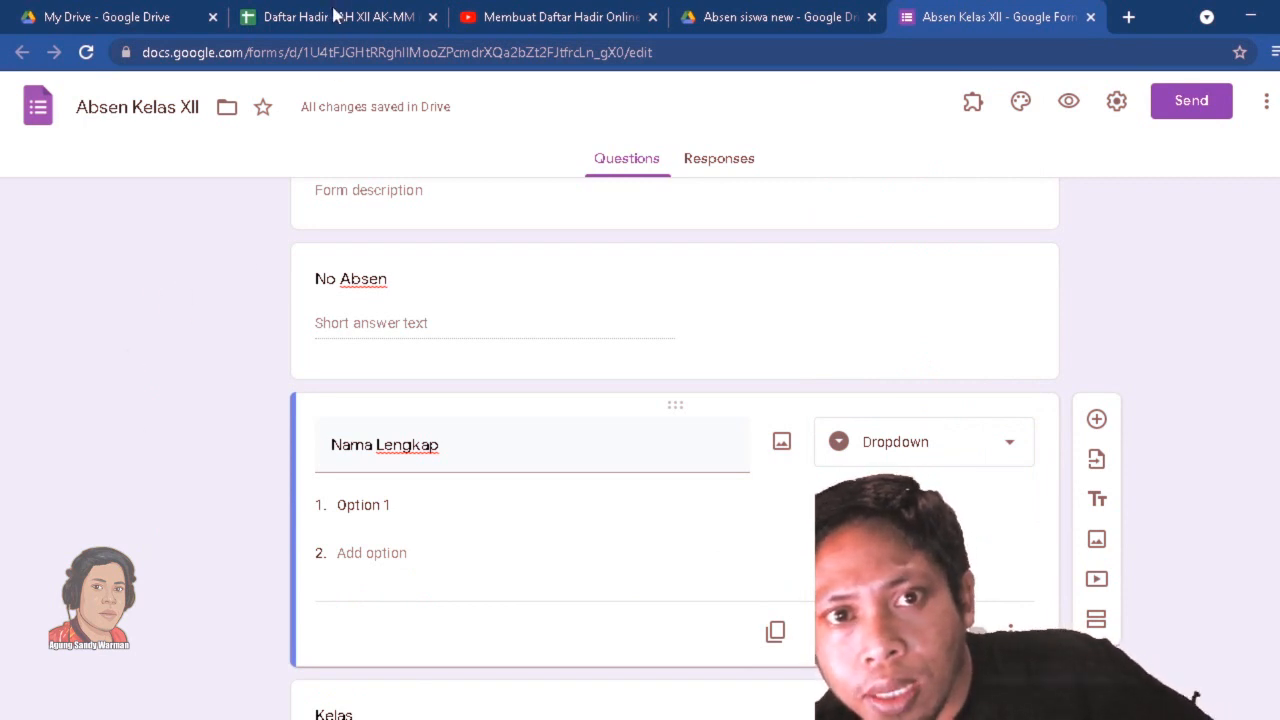
Copy the student names in C4:C13 of the Daftar Hadir spreadsheet into the Nama Lengkap dropdown options, and append an eleventh option.
{"action": "left_click", "coordinate": [380, 505]}
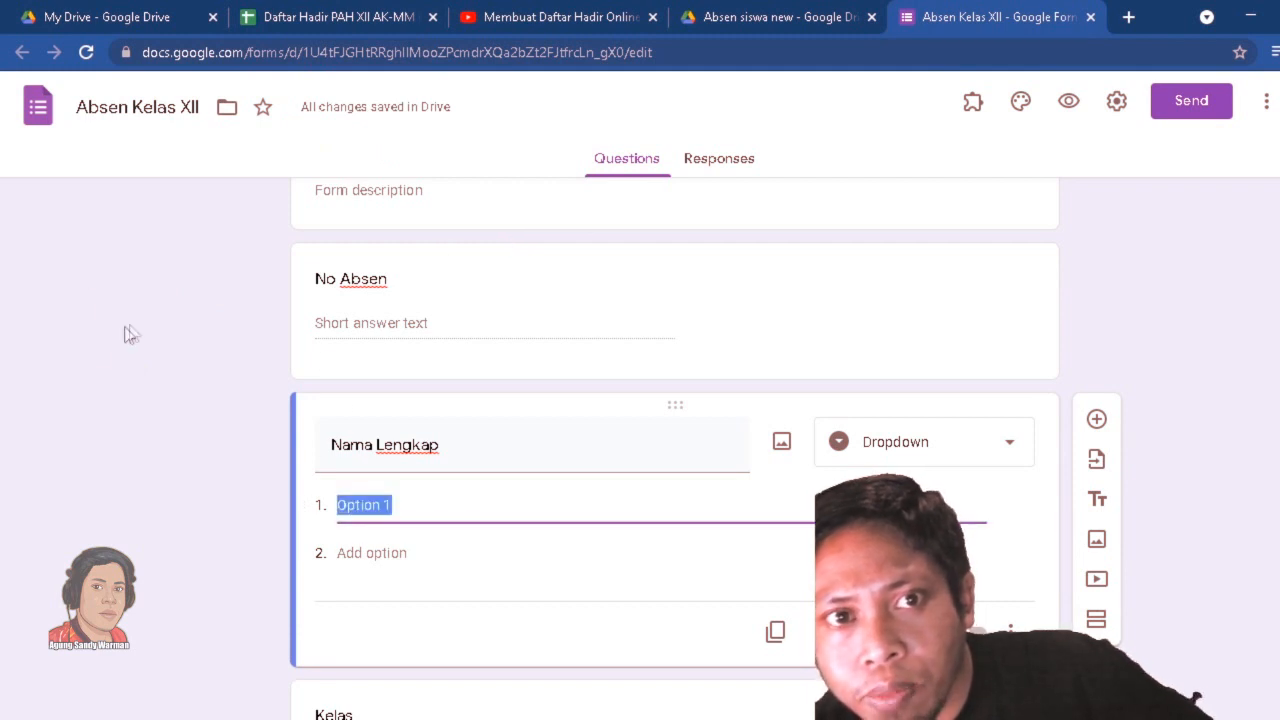
{"action": "left_click", "coordinate": [316, 18]}
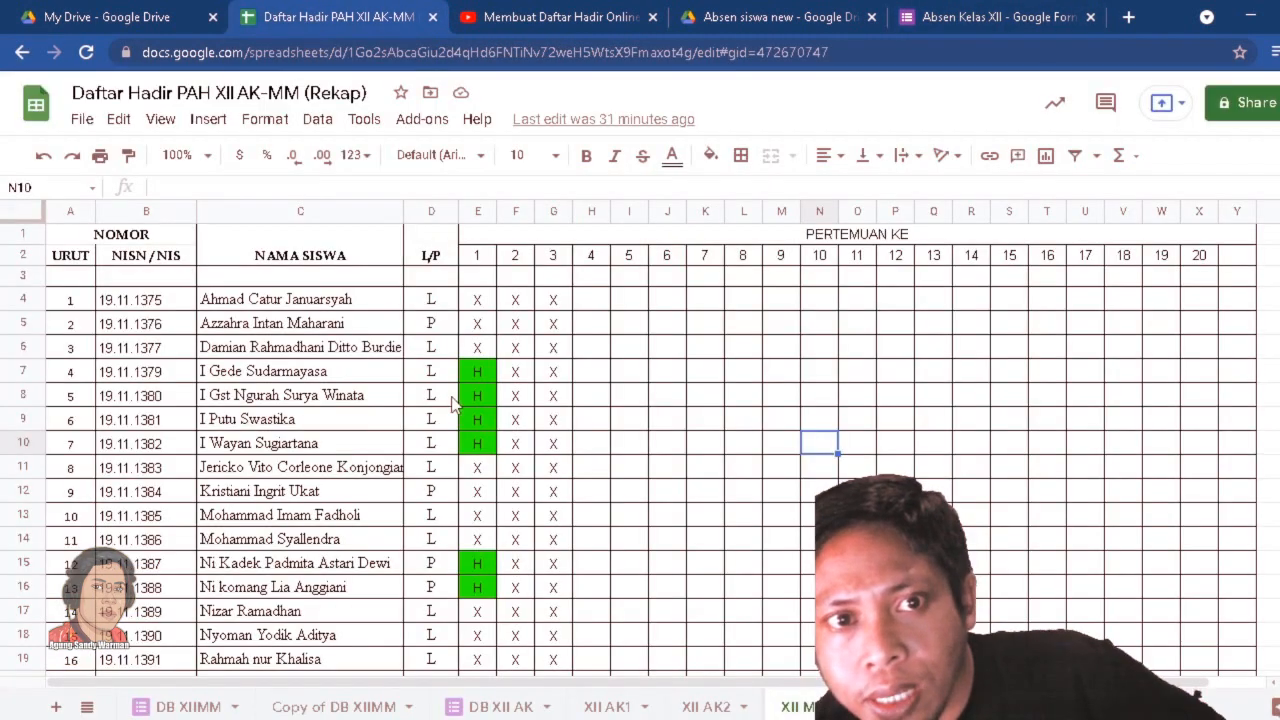
{"action": "left_click_drag", "start_coordinate": [232, 305], "coordinate": [264, 525]}
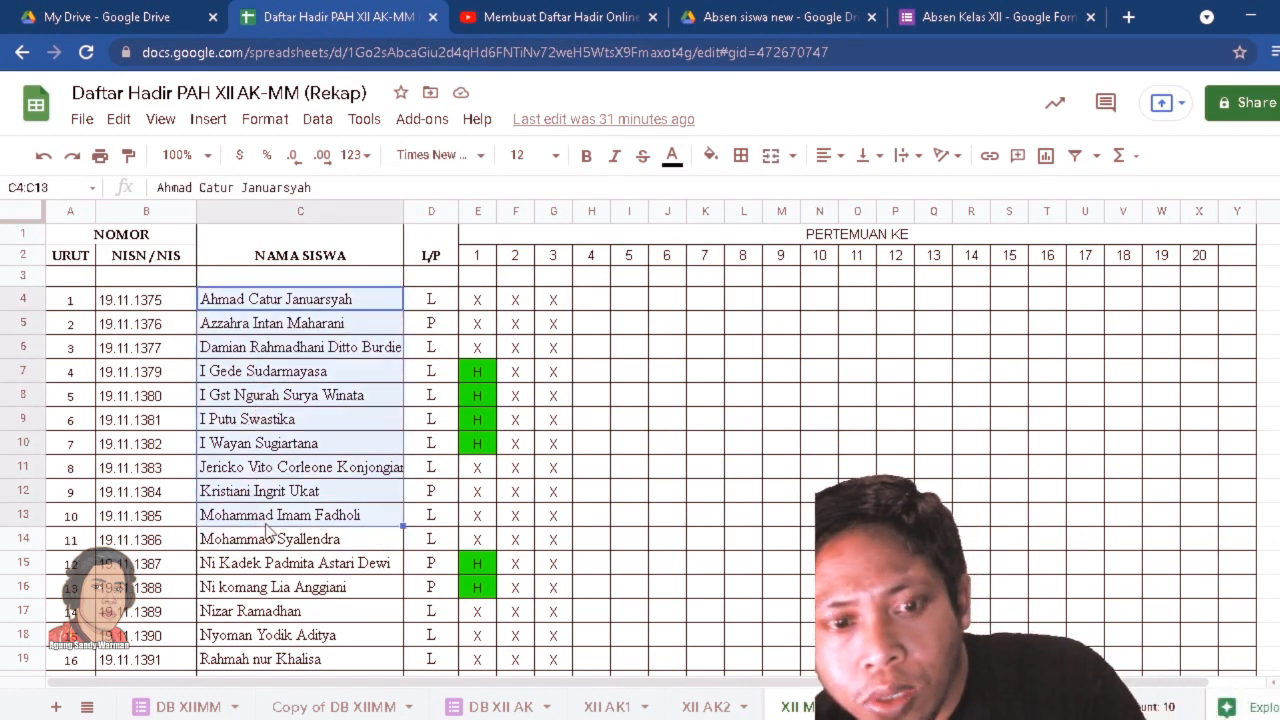
{"action": "left_click", "coordinate": [965, 16]}
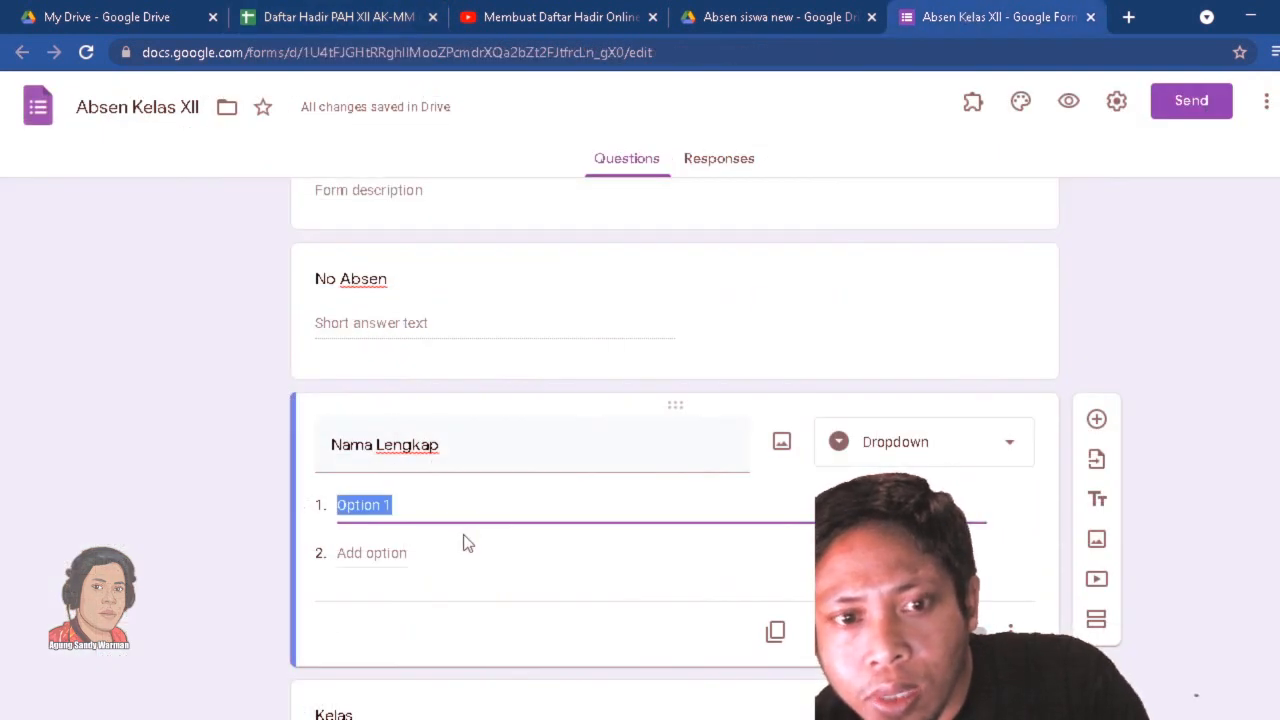
{"action": "right_click", "coordinate": [386, 505]}
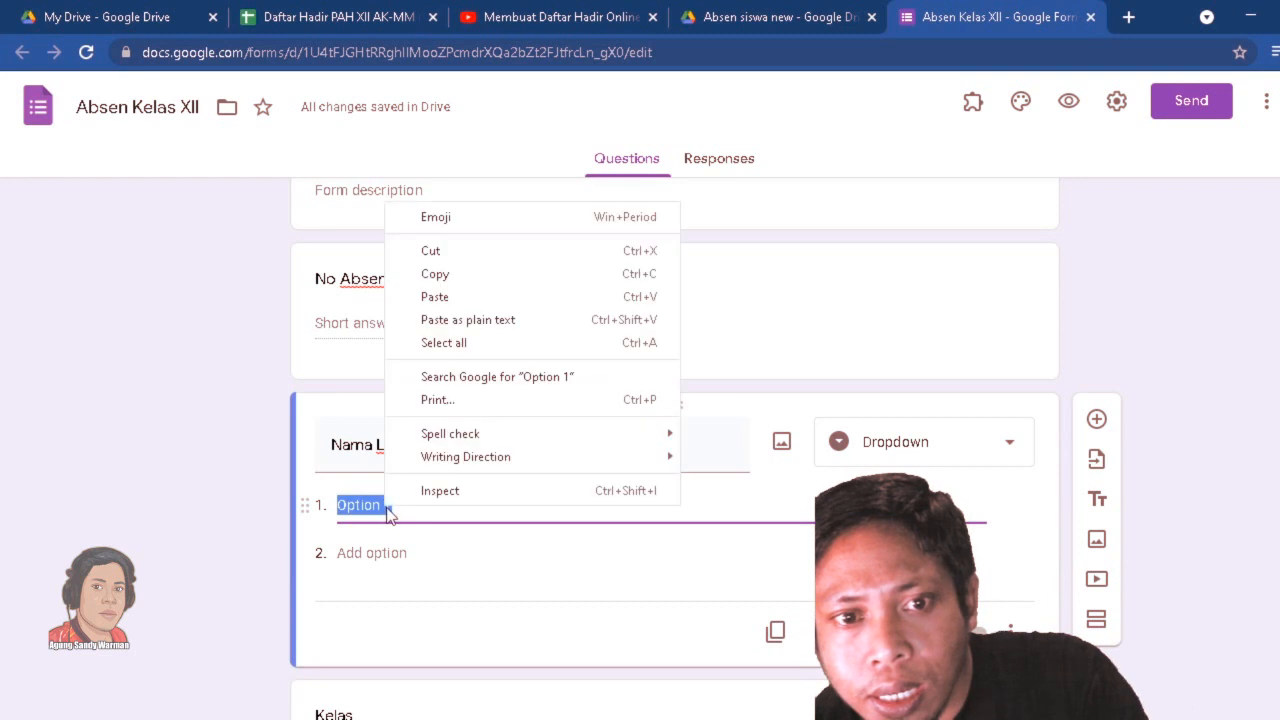
{"action": "left_click", "coordinate": [430, 297]}
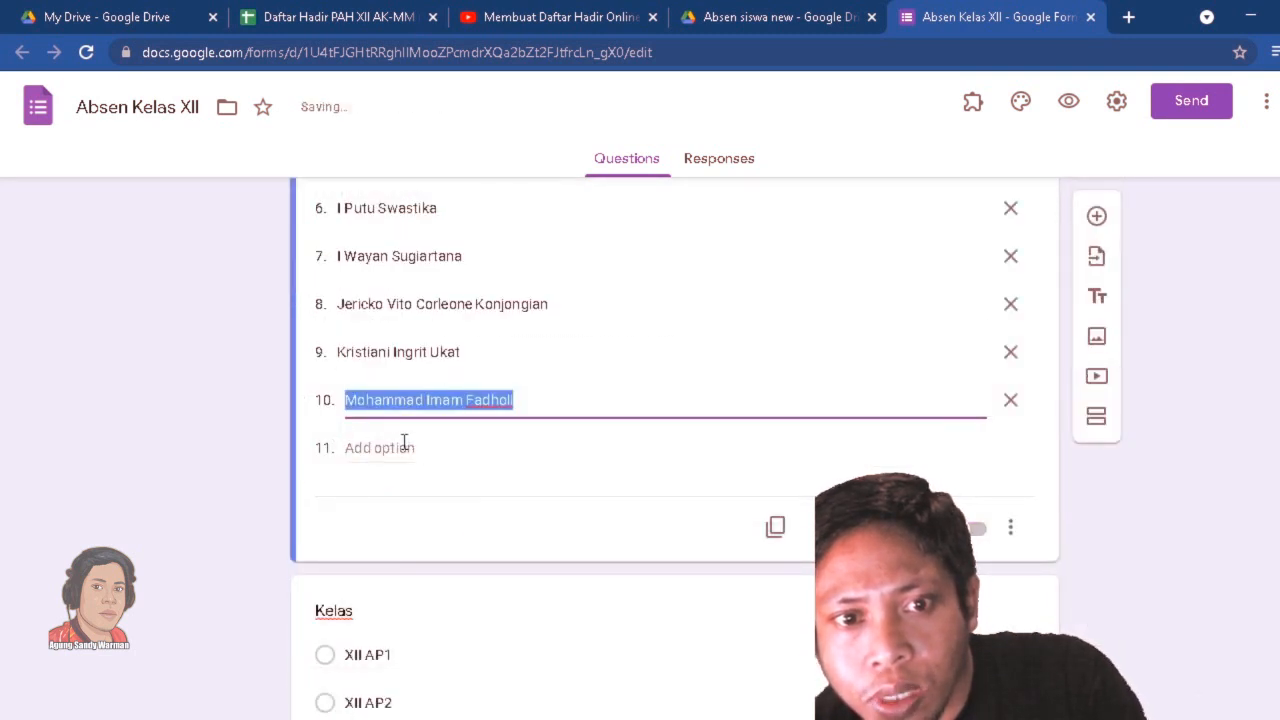
{"action": "left_click", "coordinate": [404, 447]}
Replace the first Nama Lengkap option with the heading "Daftar Nama Kelas XII AP1", enclosed in rows of dashes.
{"action": "scroll", "coordinate": [561, 355], "scroll_direction": "up", "scroll_amount": 3}
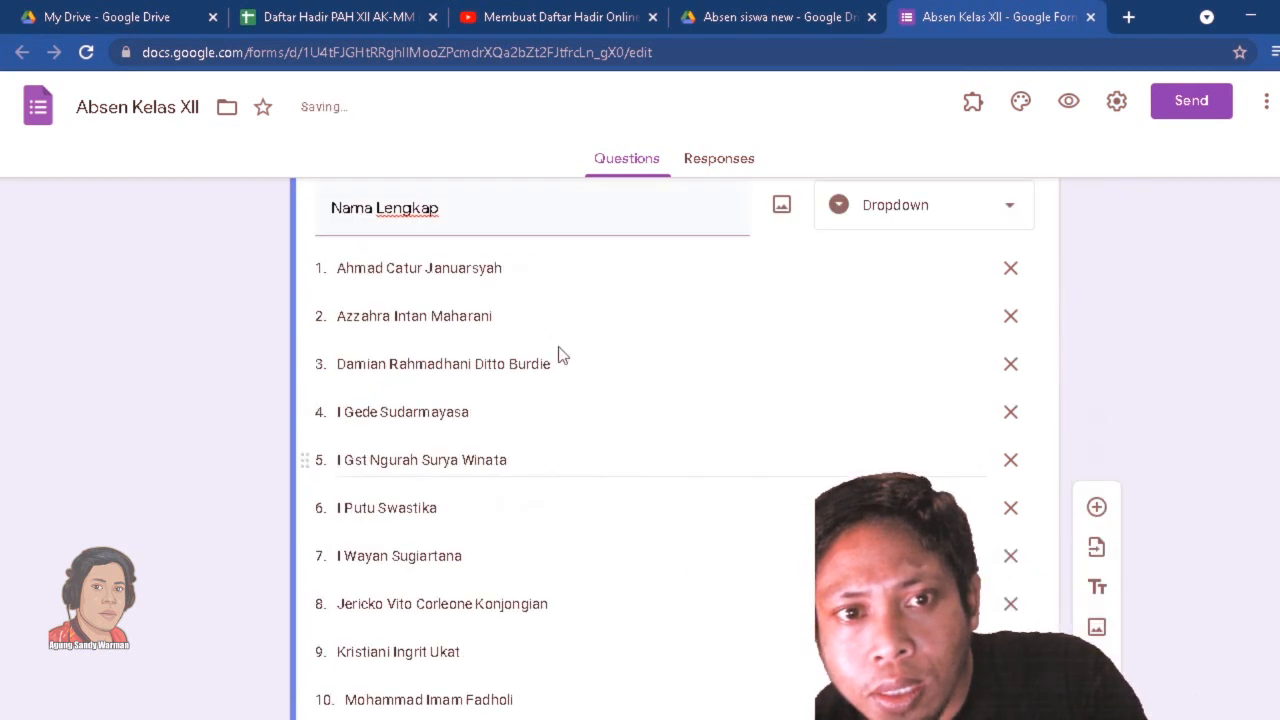
{"action": "left_click", "coordinate": [420, 270]}
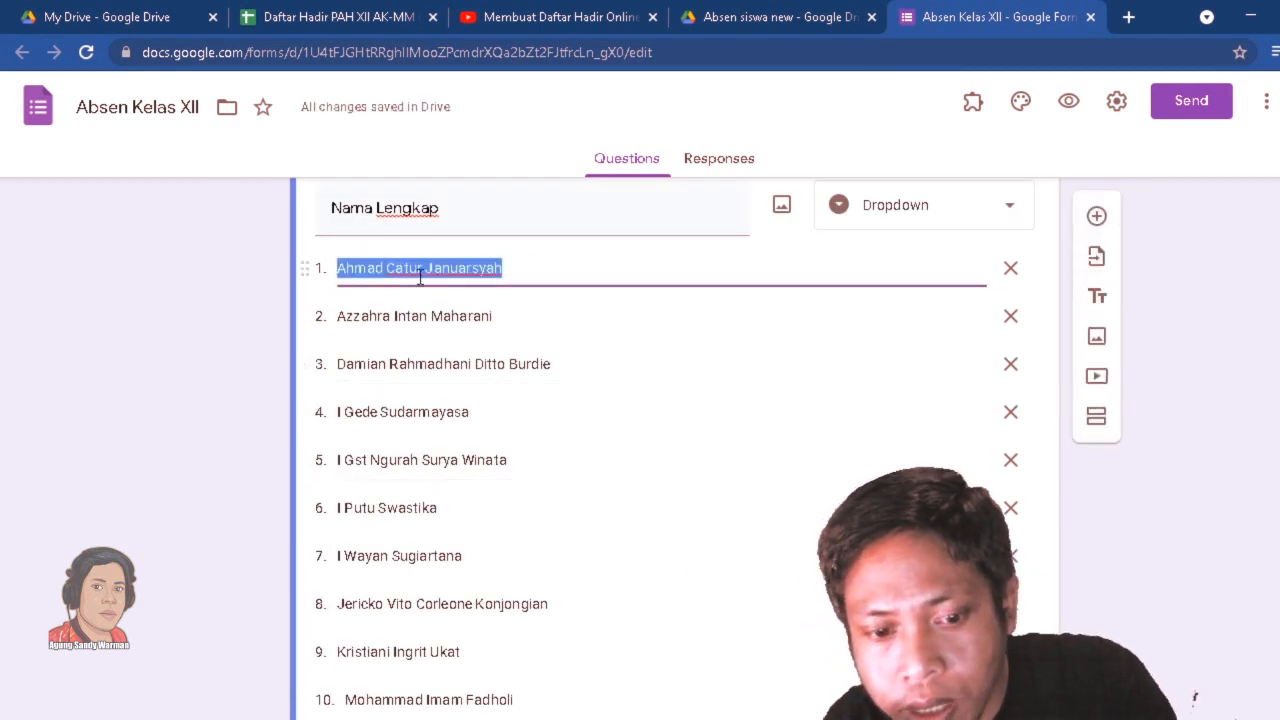
{"action": "type", "text": "---"}
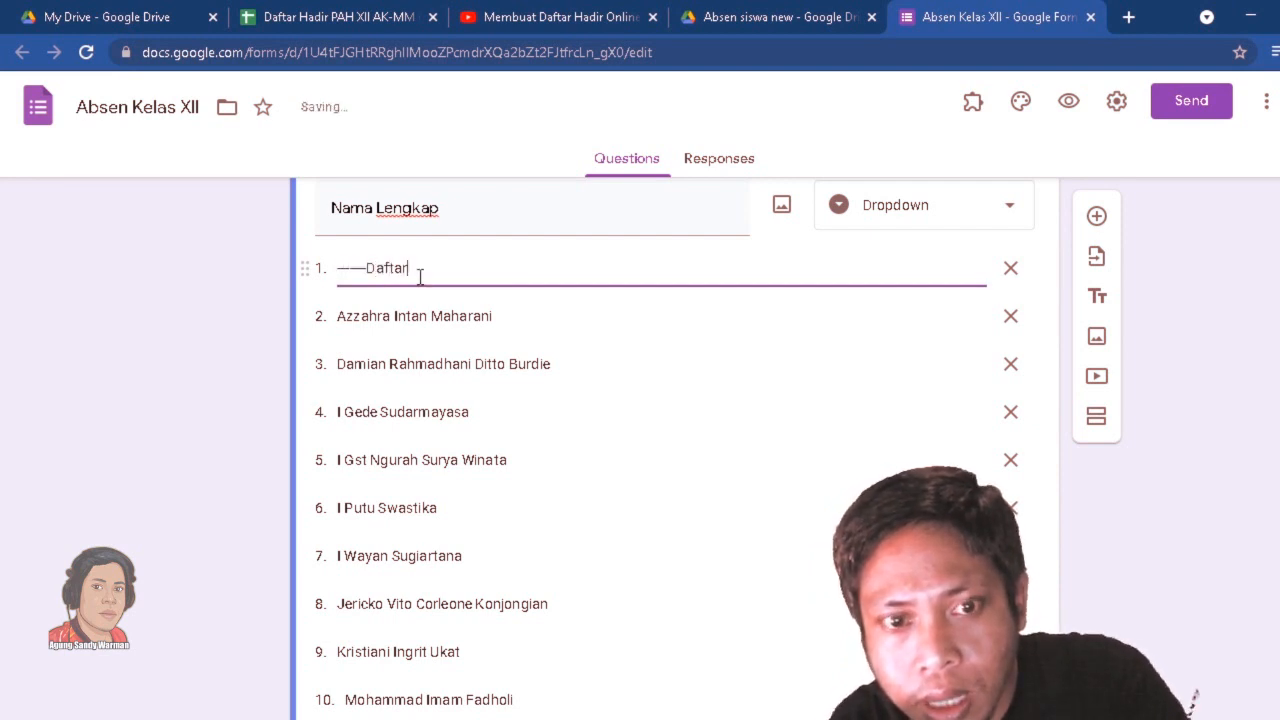
{"action": "type", "text": "Daftar Nama Kelas XII AP1——"}
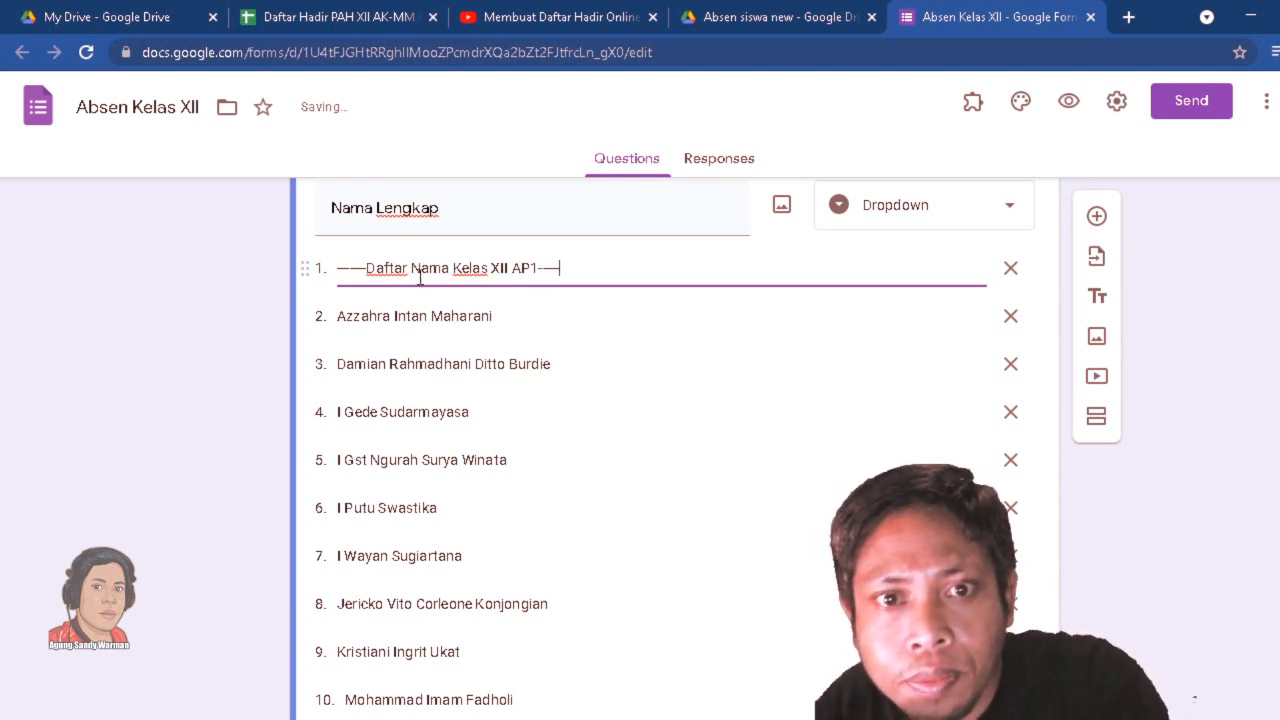
Set option 11 to "." as a separator and add option 12 as the heading "Daftar Siswa Kelas XII AP2" between dashes.
{"action": "scroll", "coordinate": [440, 300], "scroll_direction": "down", "scroll_amount": 4}
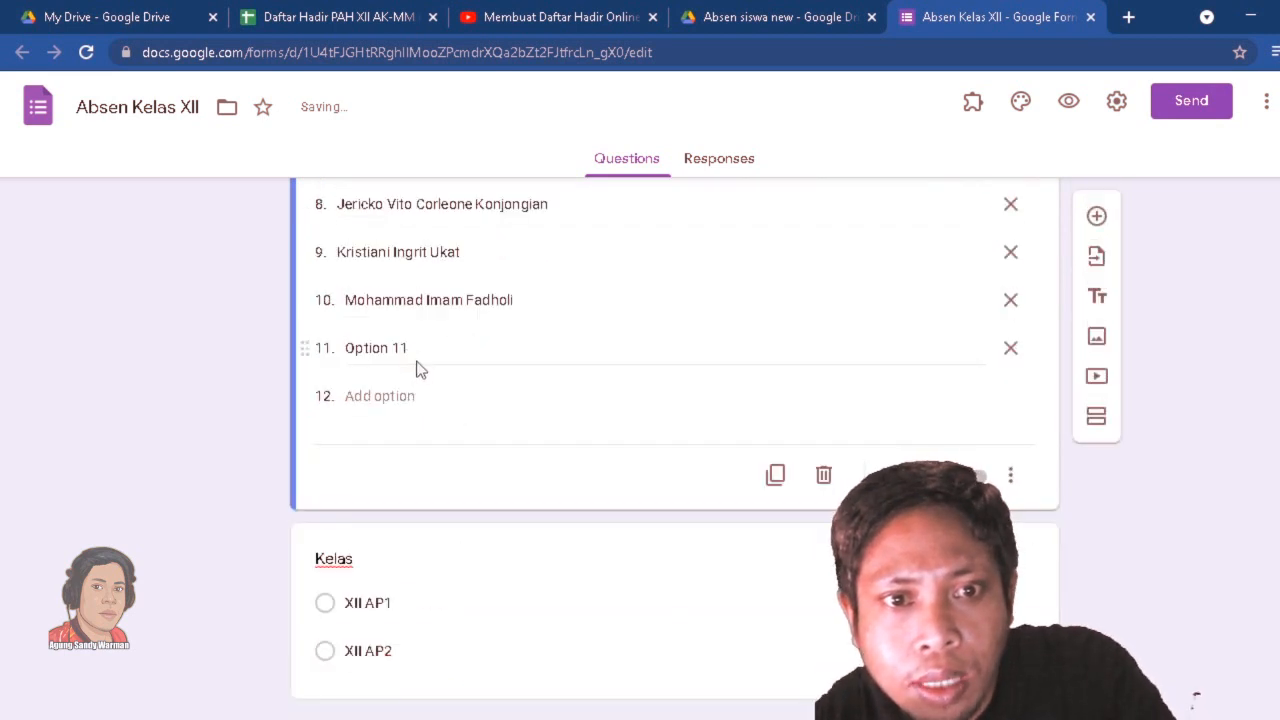
{"action": "left_click", "coordinate": [416, 348]}
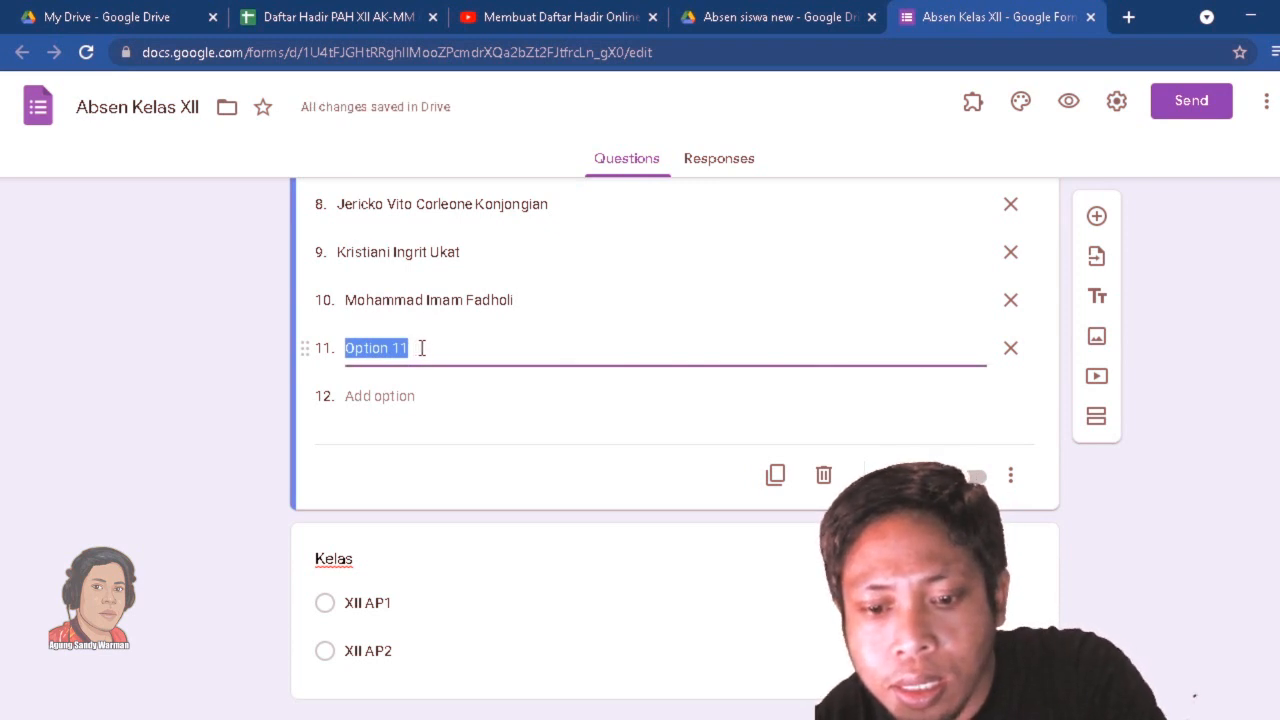
{"action": "type", "text": "."}
{"action": "left_click", "coordinate": [391, 397]}
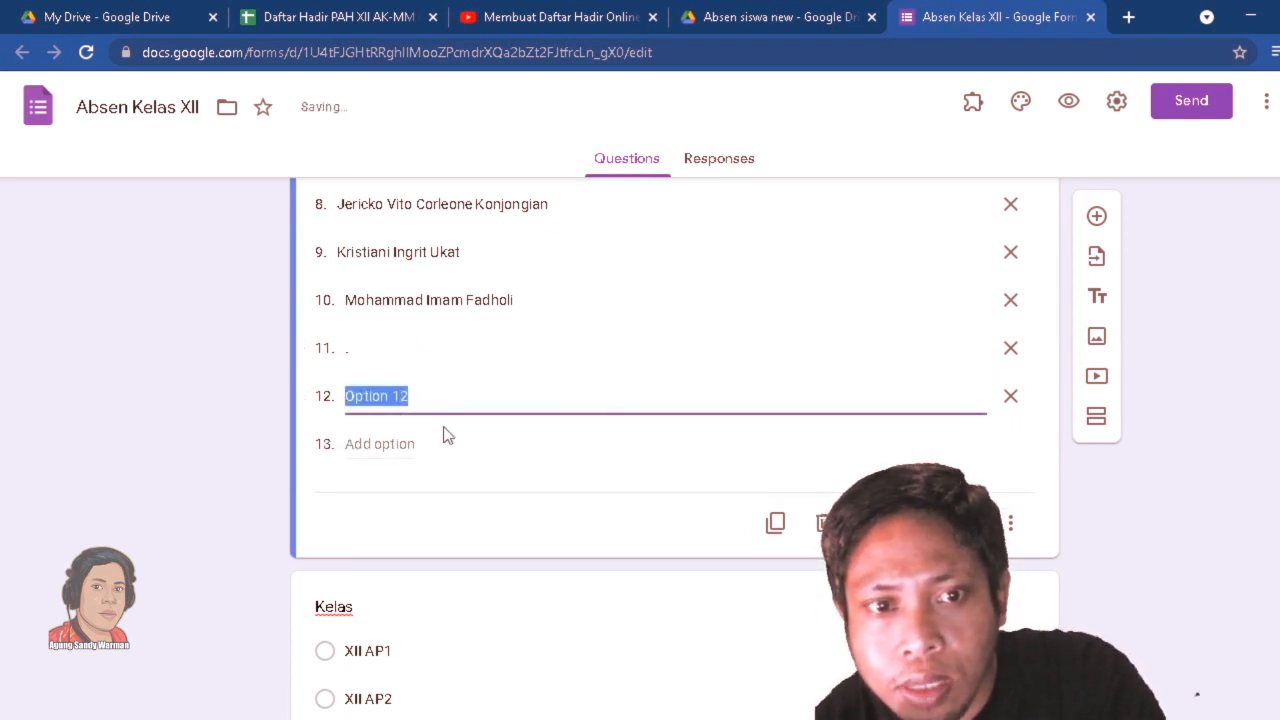
{"action": "type", "text": "------Daftar"}
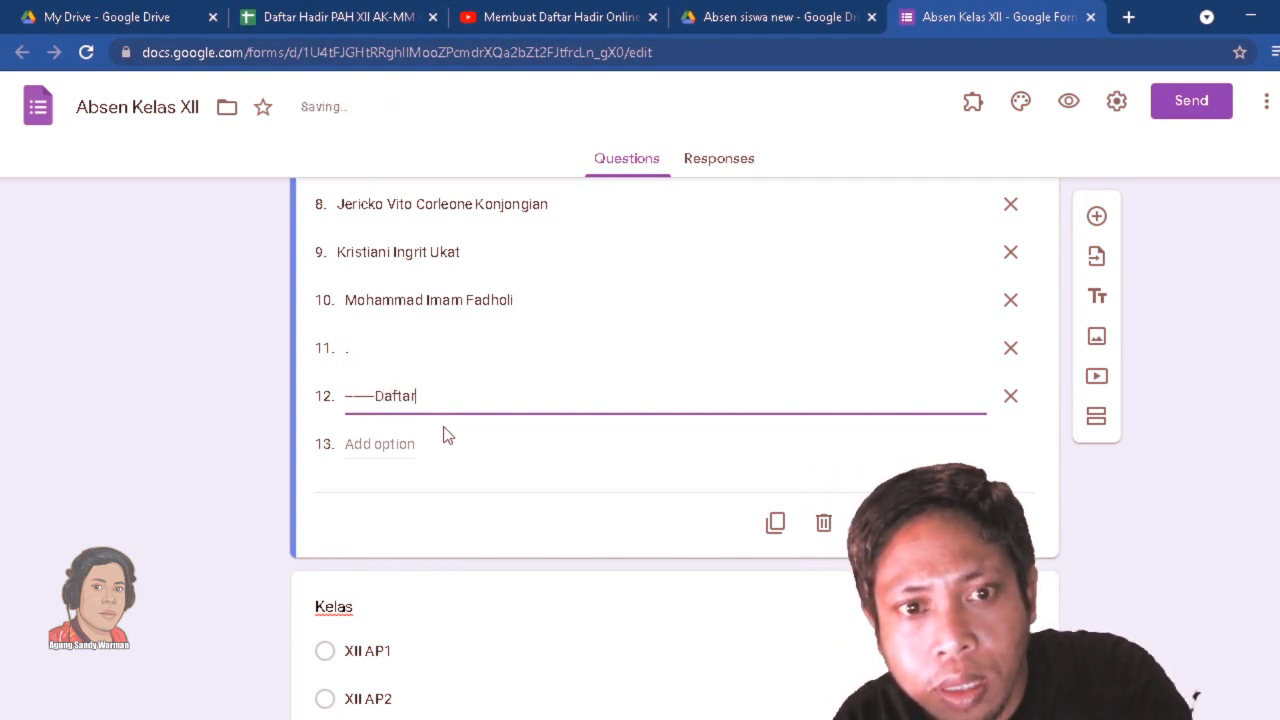
{"action": "type", "text": "Siswa Kelas XII AP2------"}
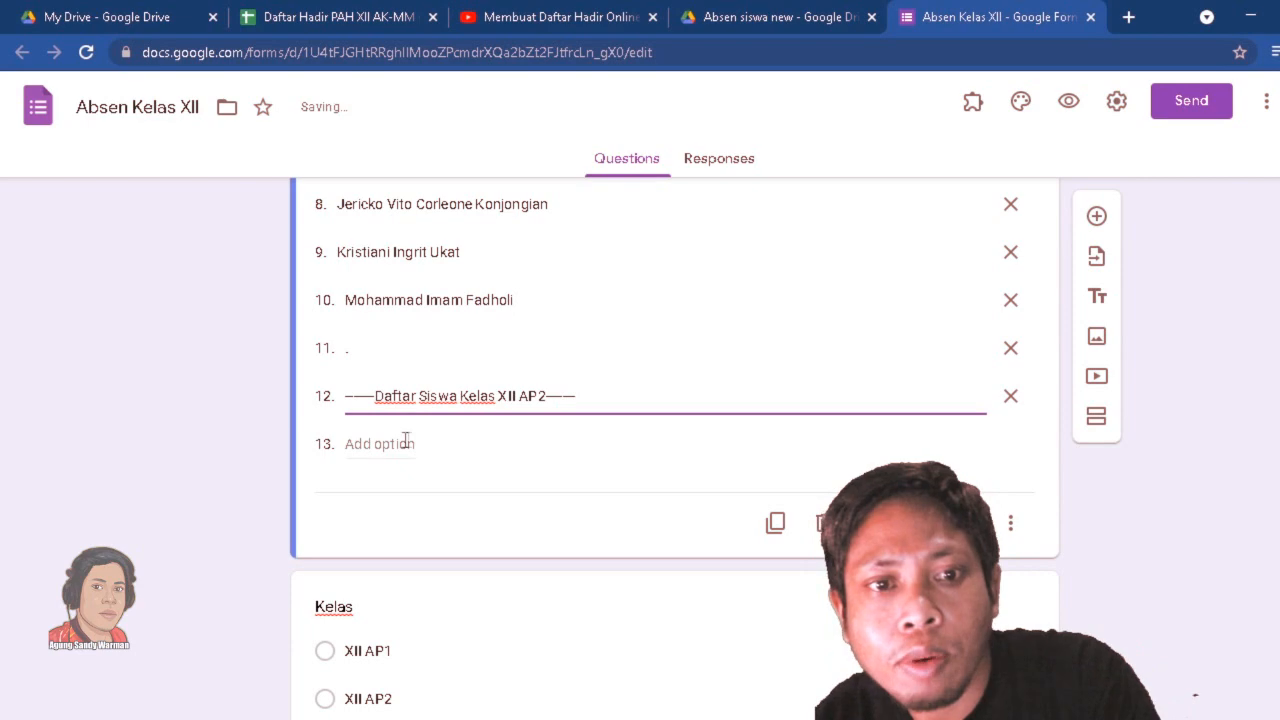
Copy the student names in C14:C25 of the Daftar Hadir spreadsheet into the Nama Lengkap dropdown, starting at option 13.
{"action": "left_click", "coordinate": [406, 443]}
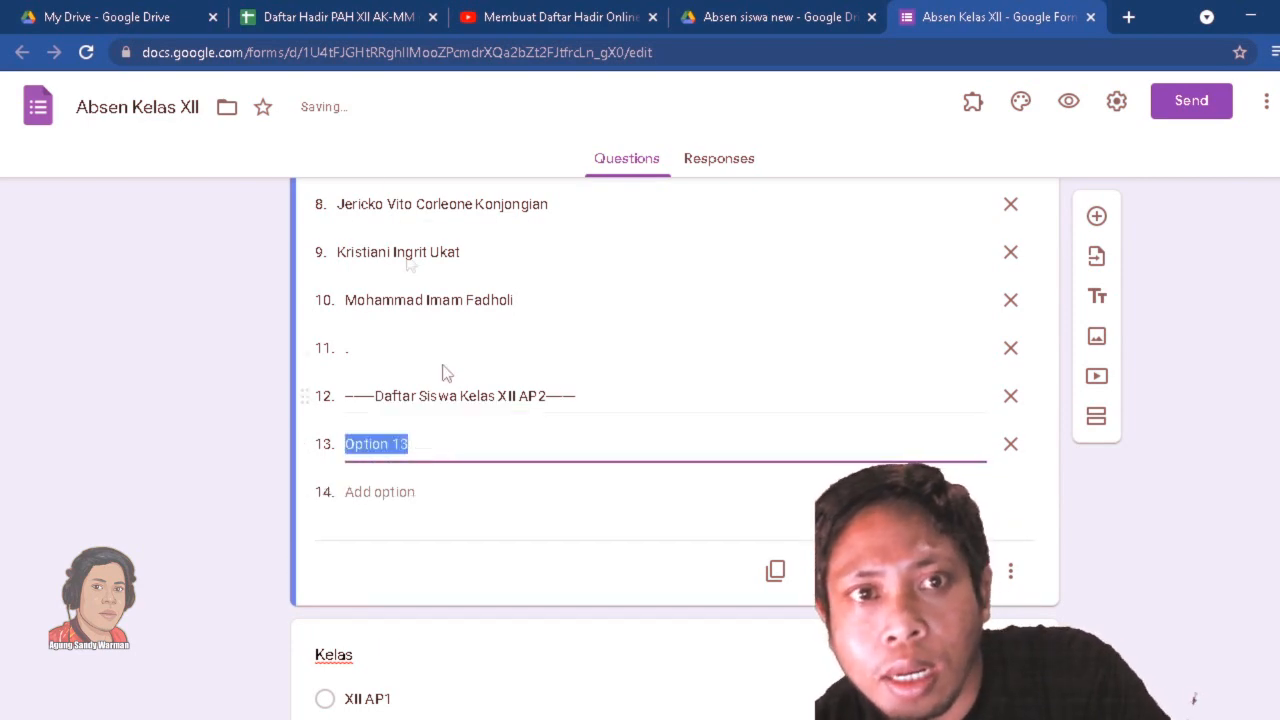
{"action": "left_click", "coordinate": [330, 24]}
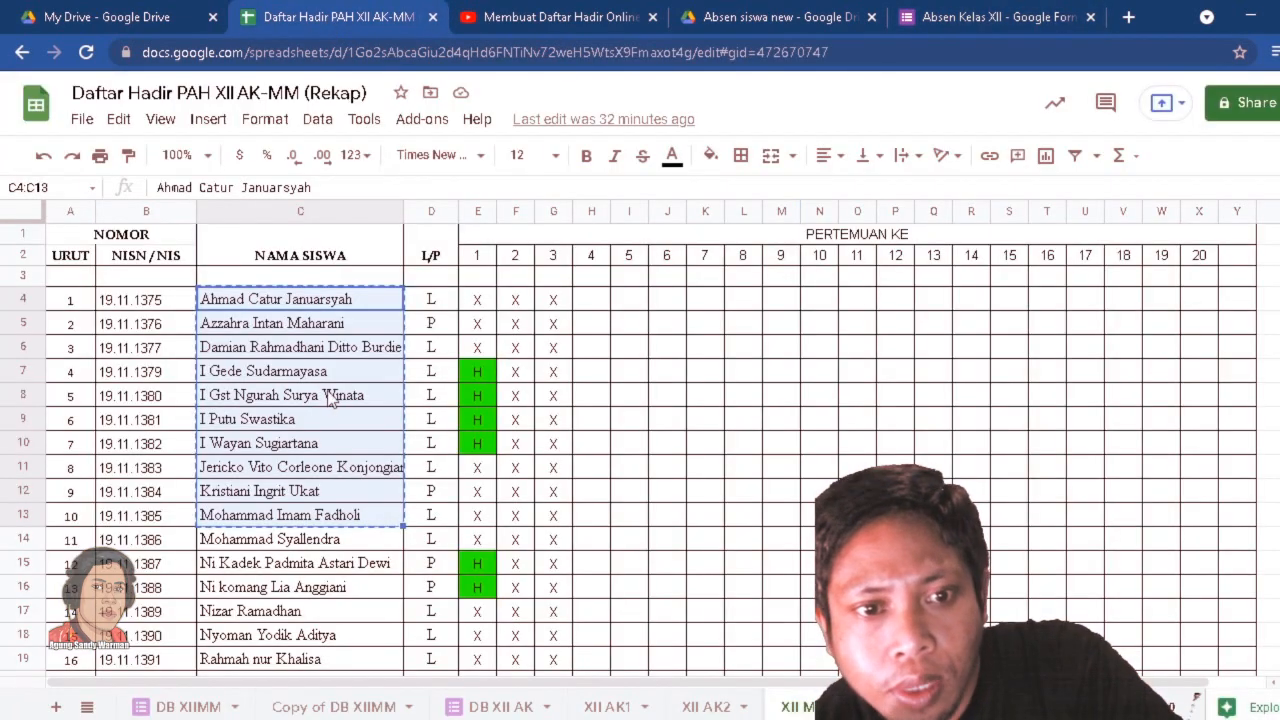
{"action": "scroll", "coordinate": [330, 400], "scroll_direction": "down", "scroll_amount": 3}
{"action": "left_click_drag", "start_coordinate": [283, 384], "coordinate": [280, 655]}
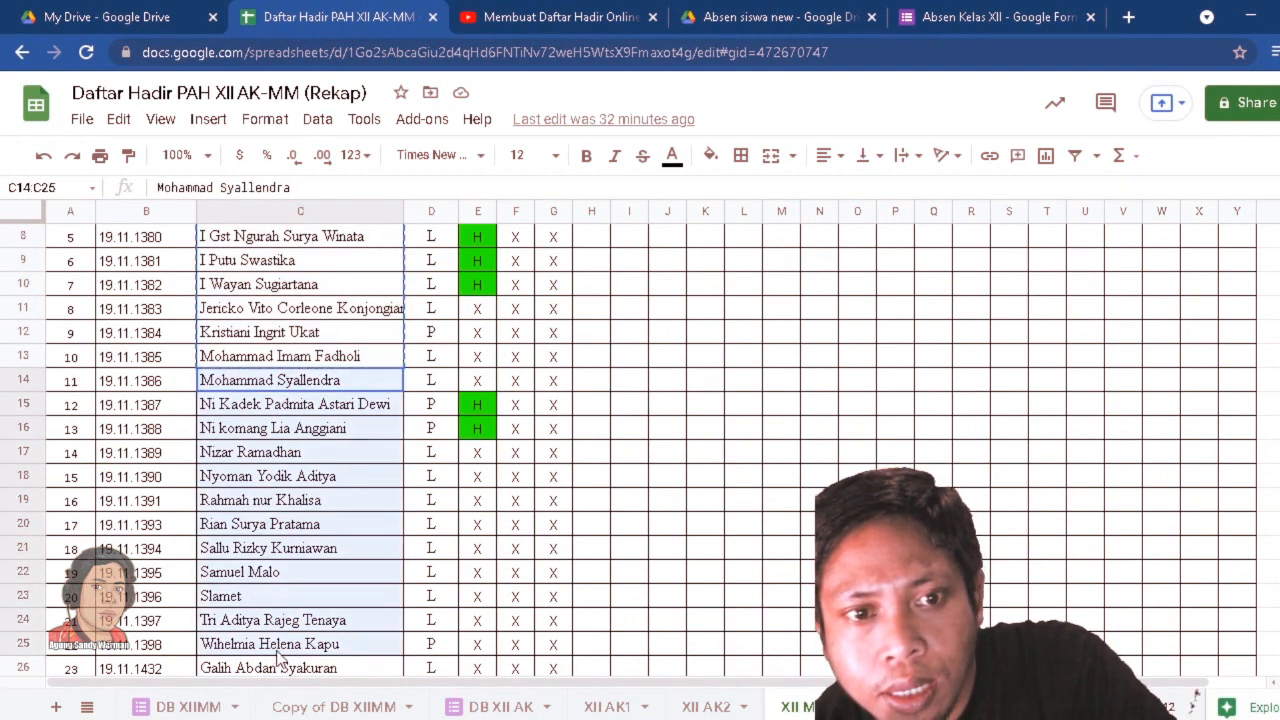
{"action": "right_click", "coordinate": [291, 512]}
{"action": "left_click", "coordinate": [340, 182]}
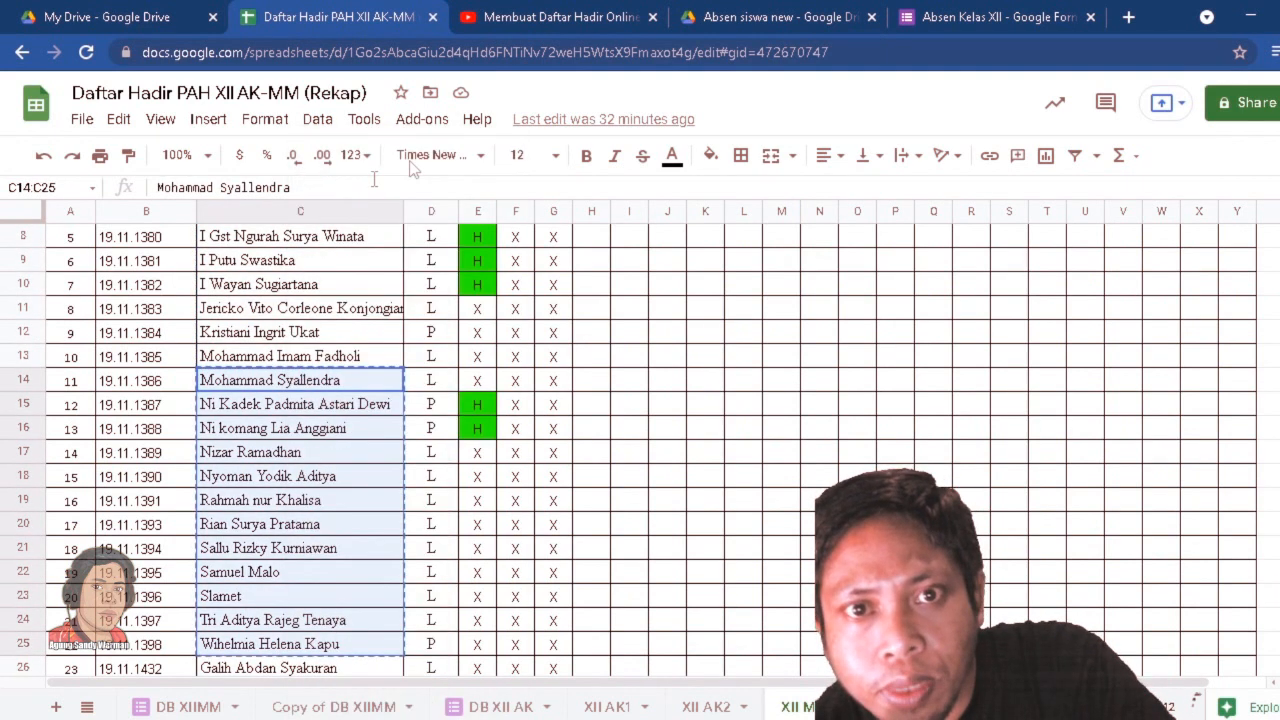
{"action": "left_click", "coordinate": [980, 22]}
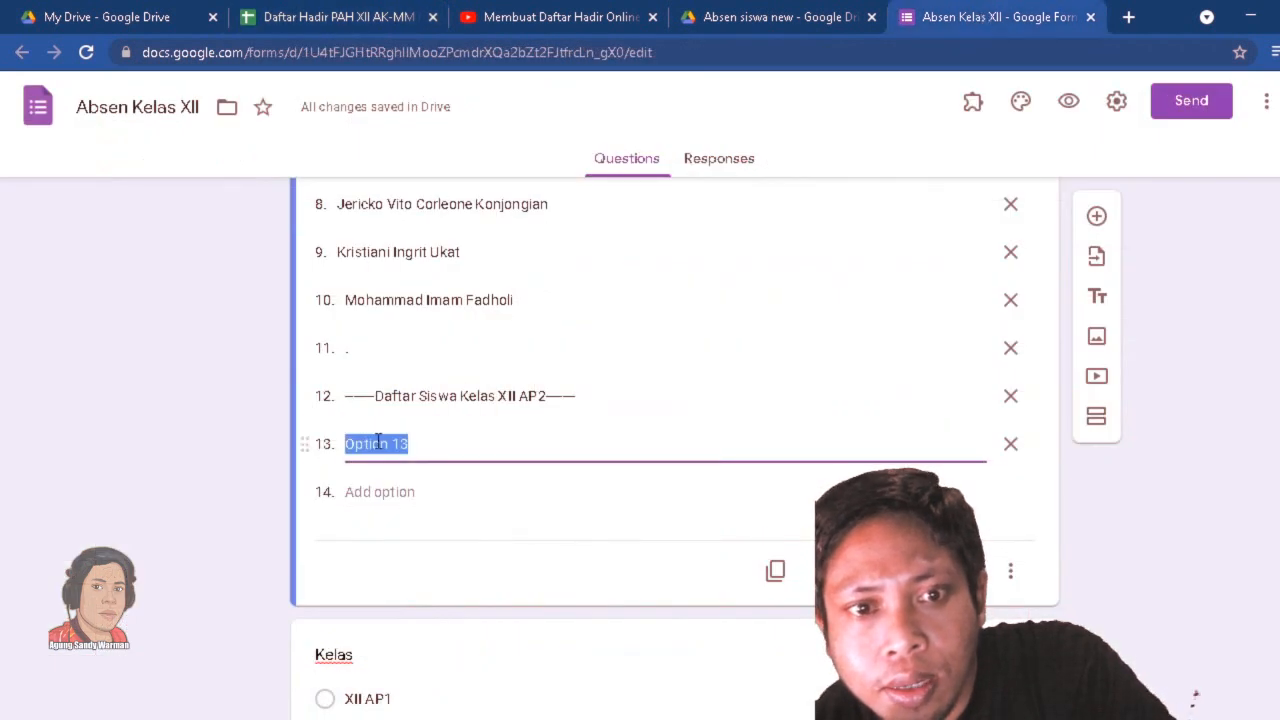
{"action": "right_click", "coordinate": [382, 443]}
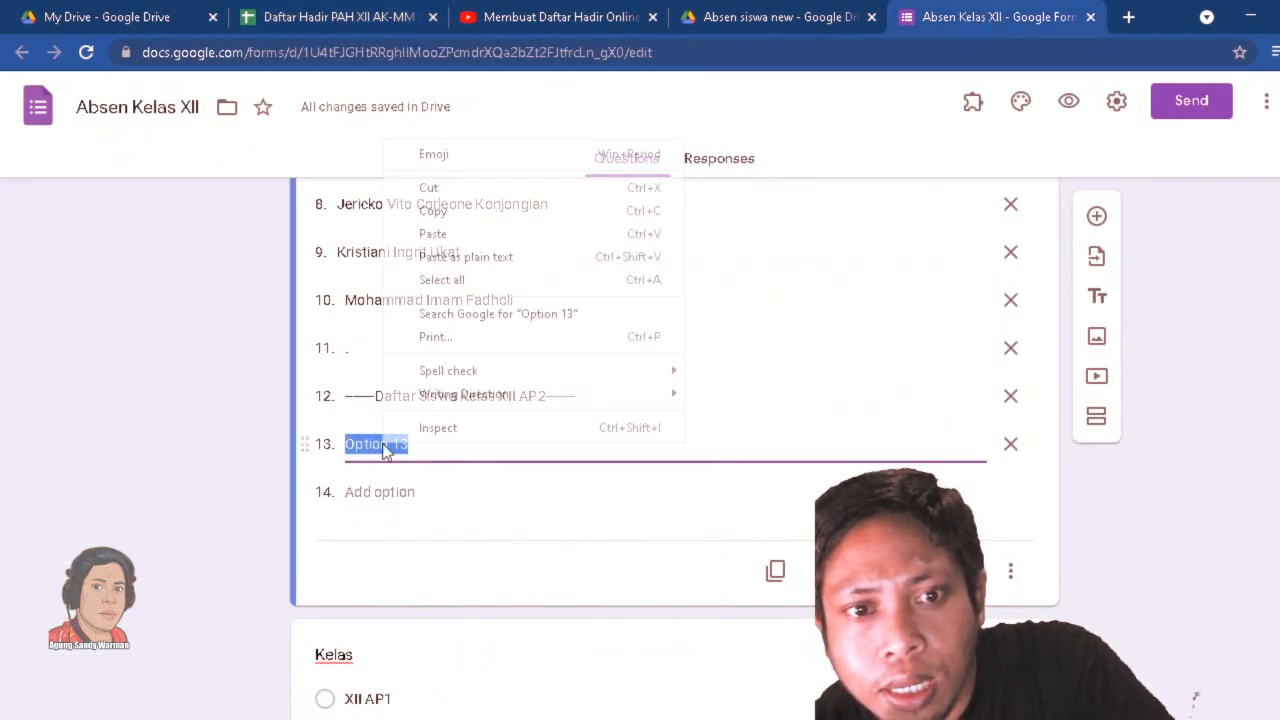
{"action": "left_click", "coordinate": [488, 236]}
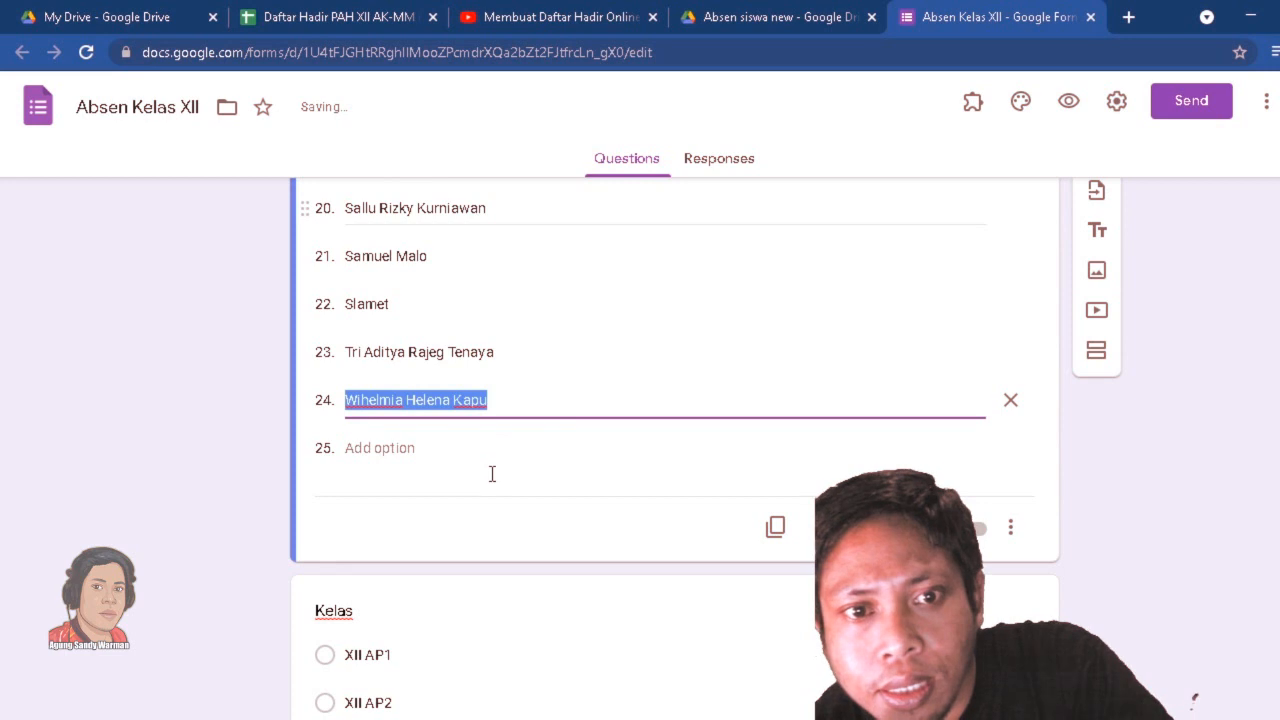
Check the options of the Nama Lengkap dropdown and make the question required.
{"action": "scroll", "coordinate": [533, 457], "scroll_direction": "up", "scroll_amount": 5}
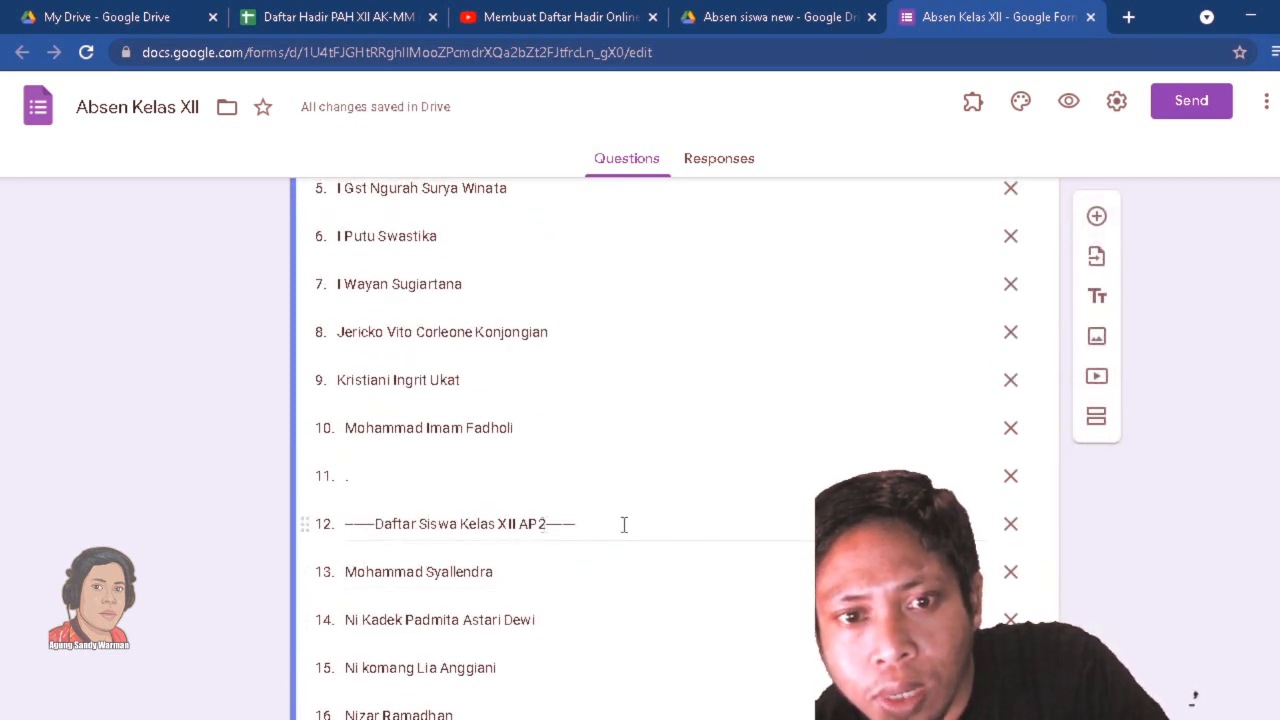
{"action": "scroll", "coordinate": [665, 452], "scroll_direction": "up", "scroll_amount": 3}
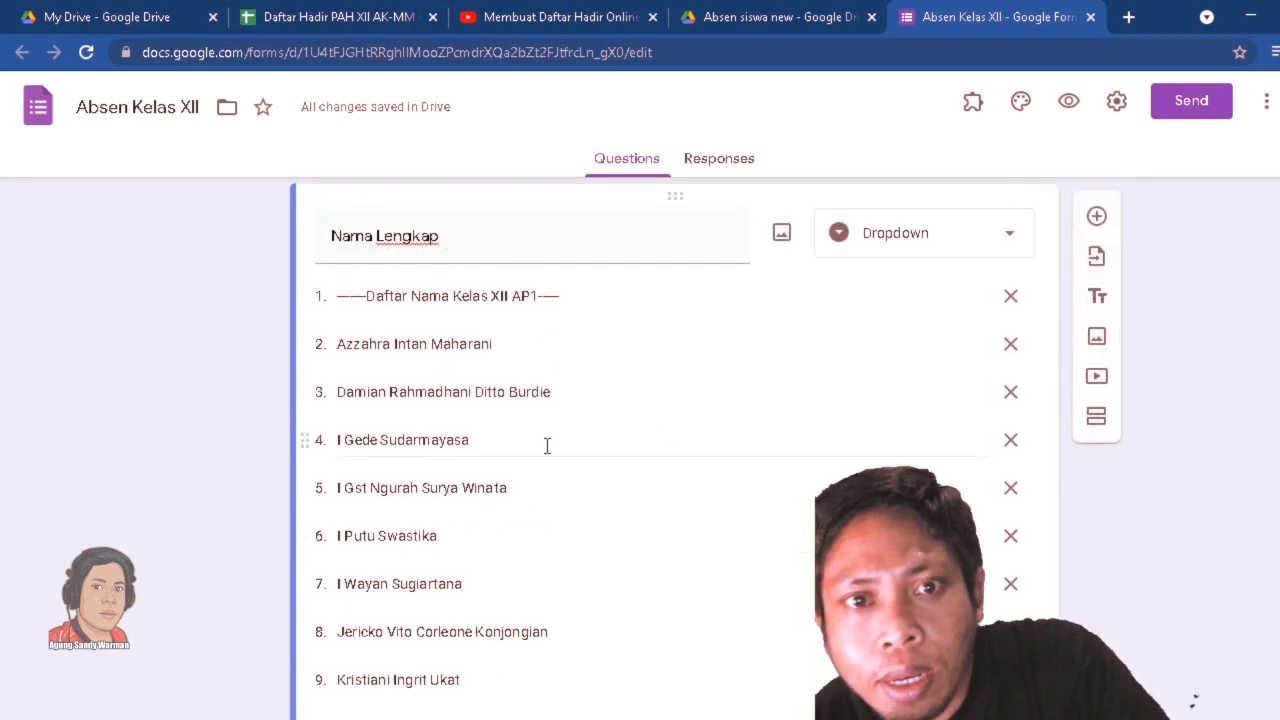
{"action": "scroll", "coordinate": [783, 435], "scroll_direction": "down", "scroll_amount": 8}
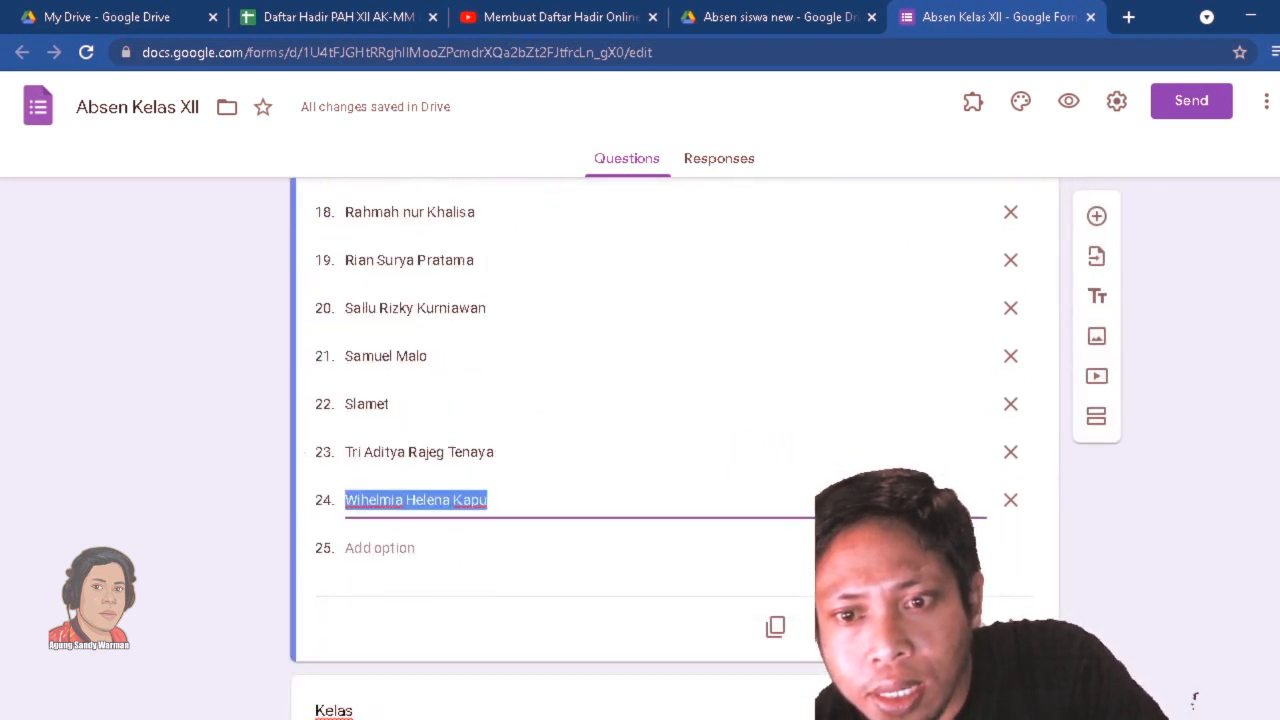
{"action": "left_click", "coordinate": [1194, 696]}
Make the No Absen question required and display its response validation settings.
{"action": "scroll", "coordinate": [1206, 496], "scroll_direction": "up", "scroll_amount": 10}
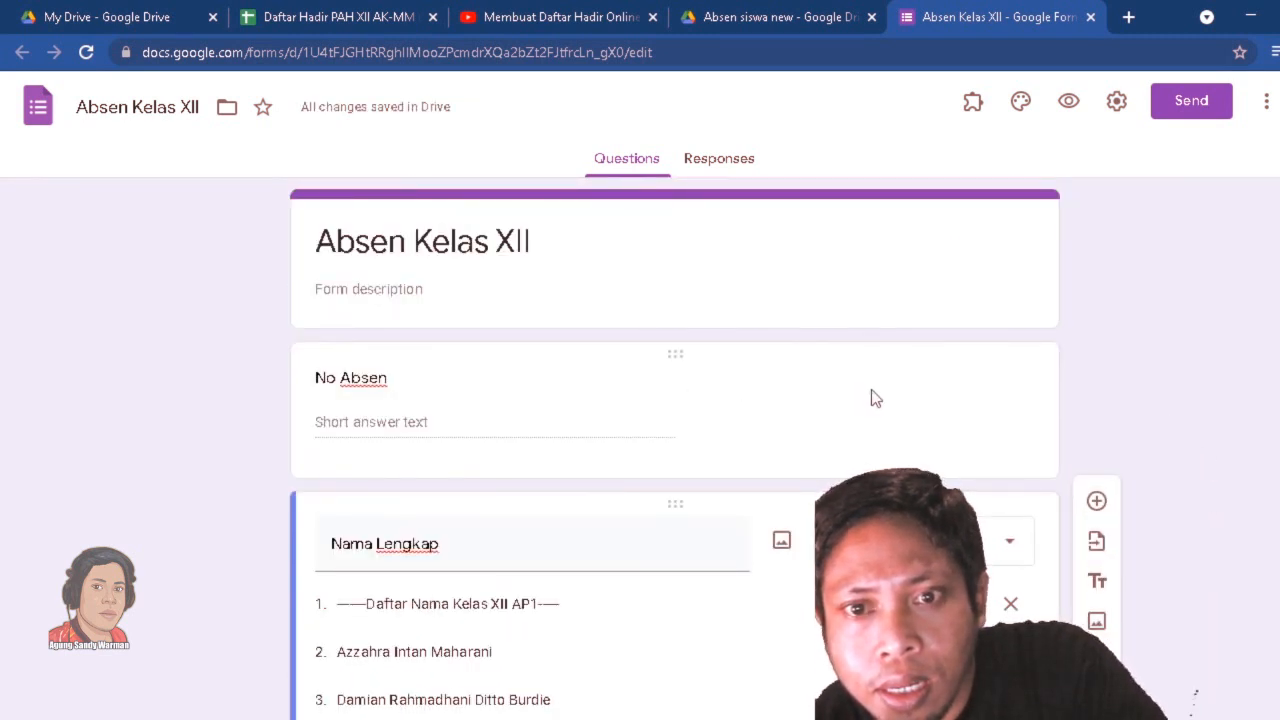
{"action": "left_click", "coordinate": [871, 397]}
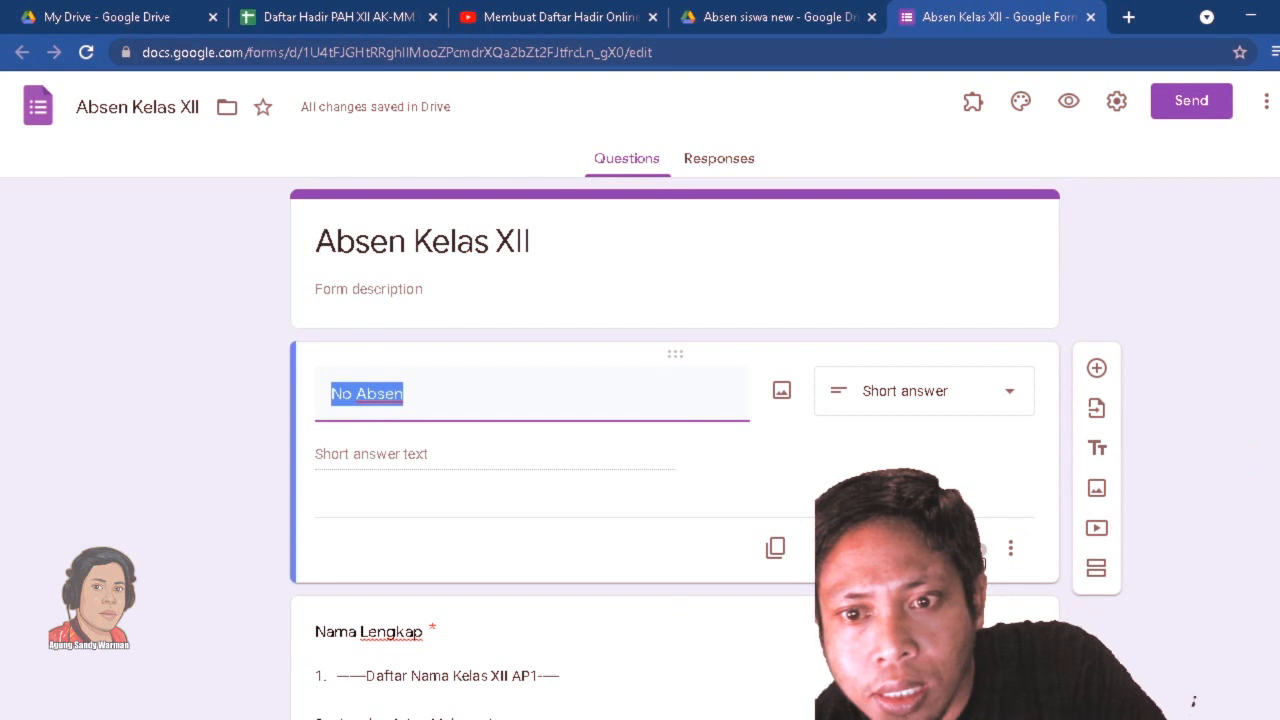
{"action": "left_click", "coordinate": [978, 553]}
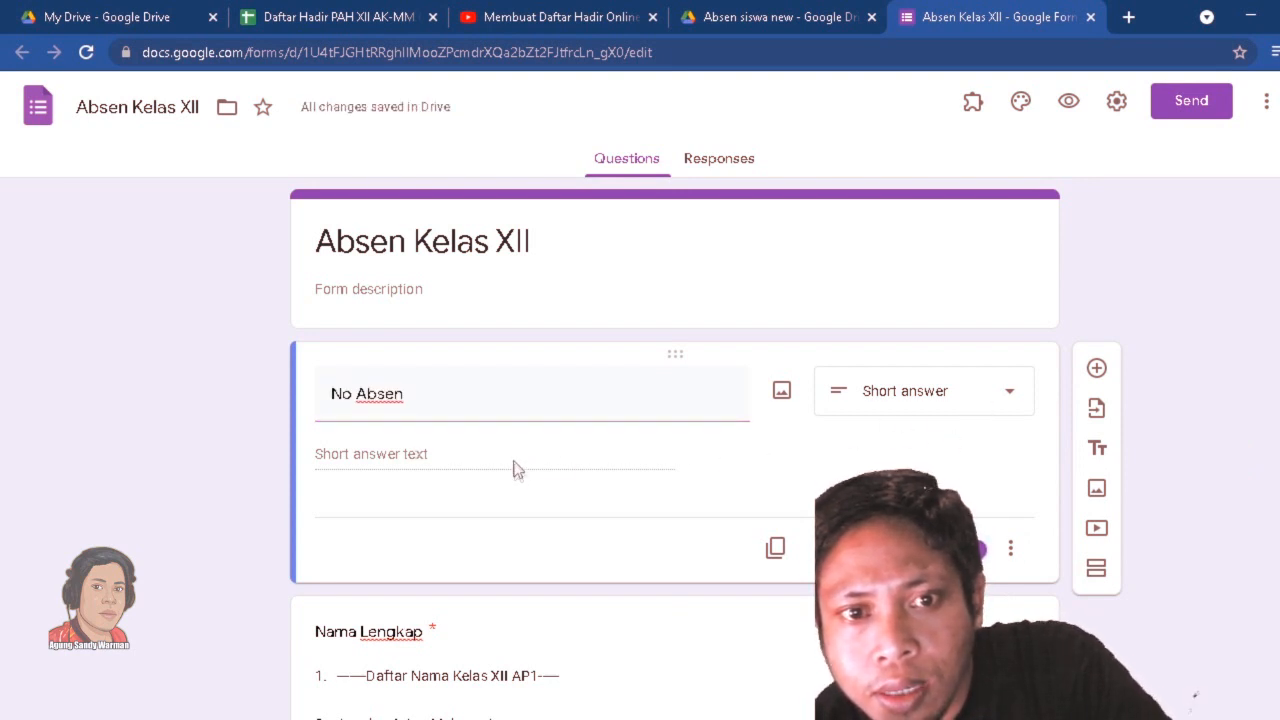
{"action": "left_click", "coordinate": [1010, 548]}
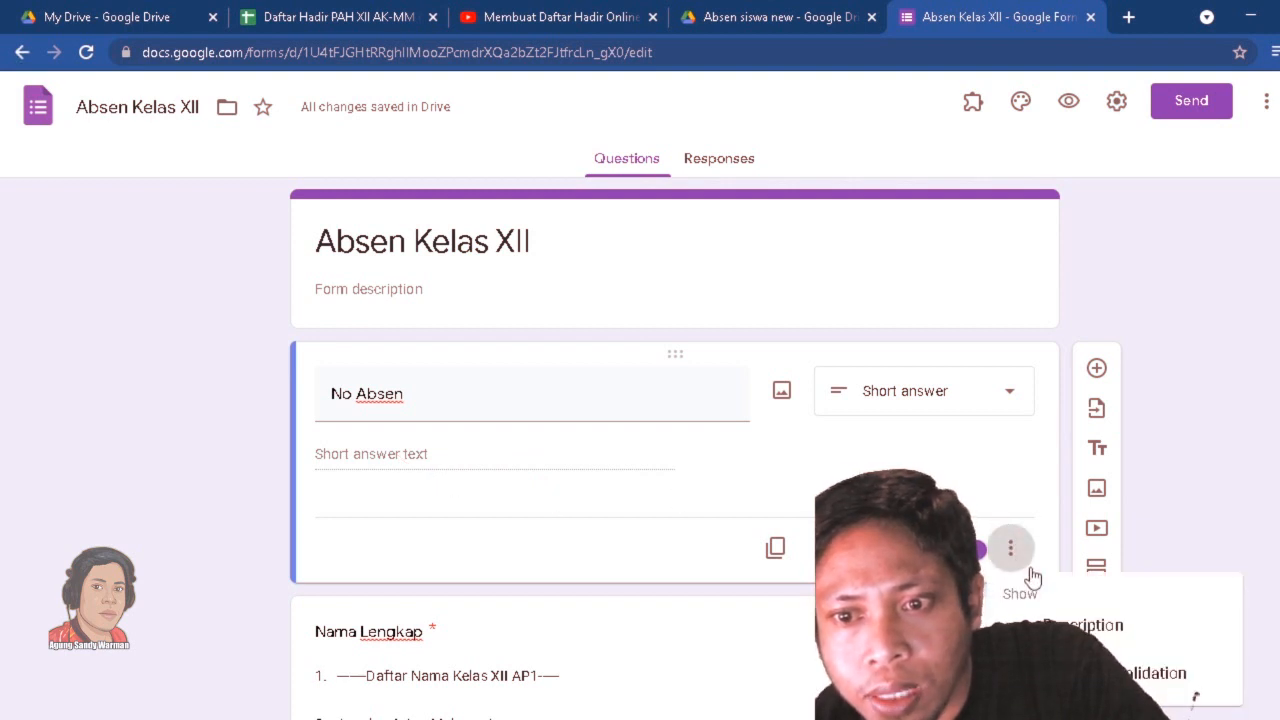
{"action": "left_click", "coordinate": [1150, 673]}
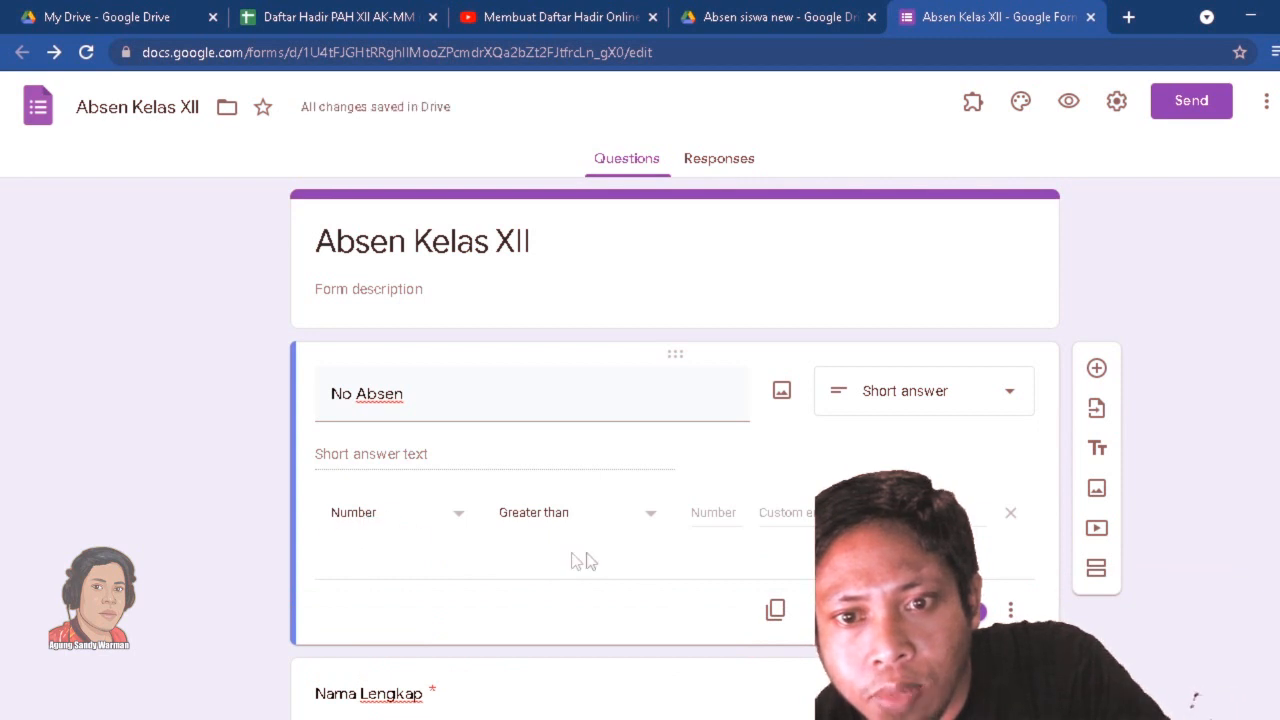
Make the Kelas multiple-choice question required.
{"action": "scroll", "coordinate": [1200, 438], "scroll_direction": "down", "scroll_amount": 10}
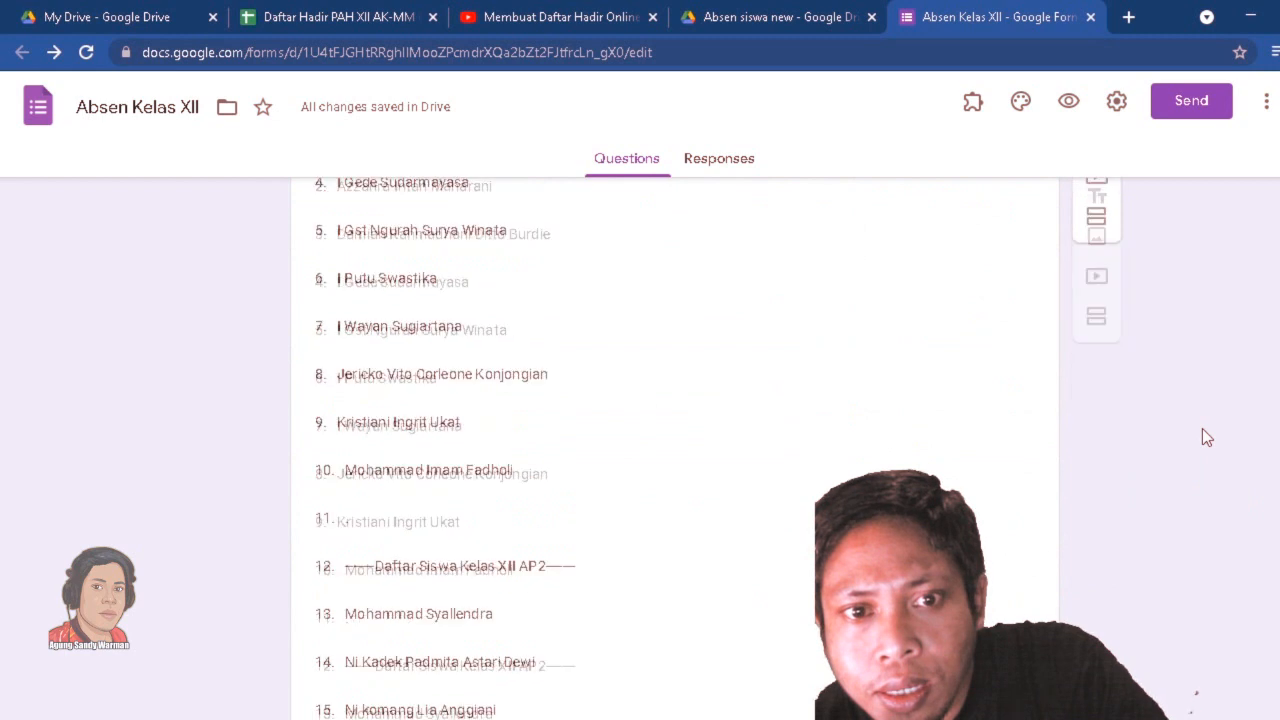
{"action": "scroll", "coordinate": [1202, 438], "scroll_direction": "down", "scroll_amount": 7}
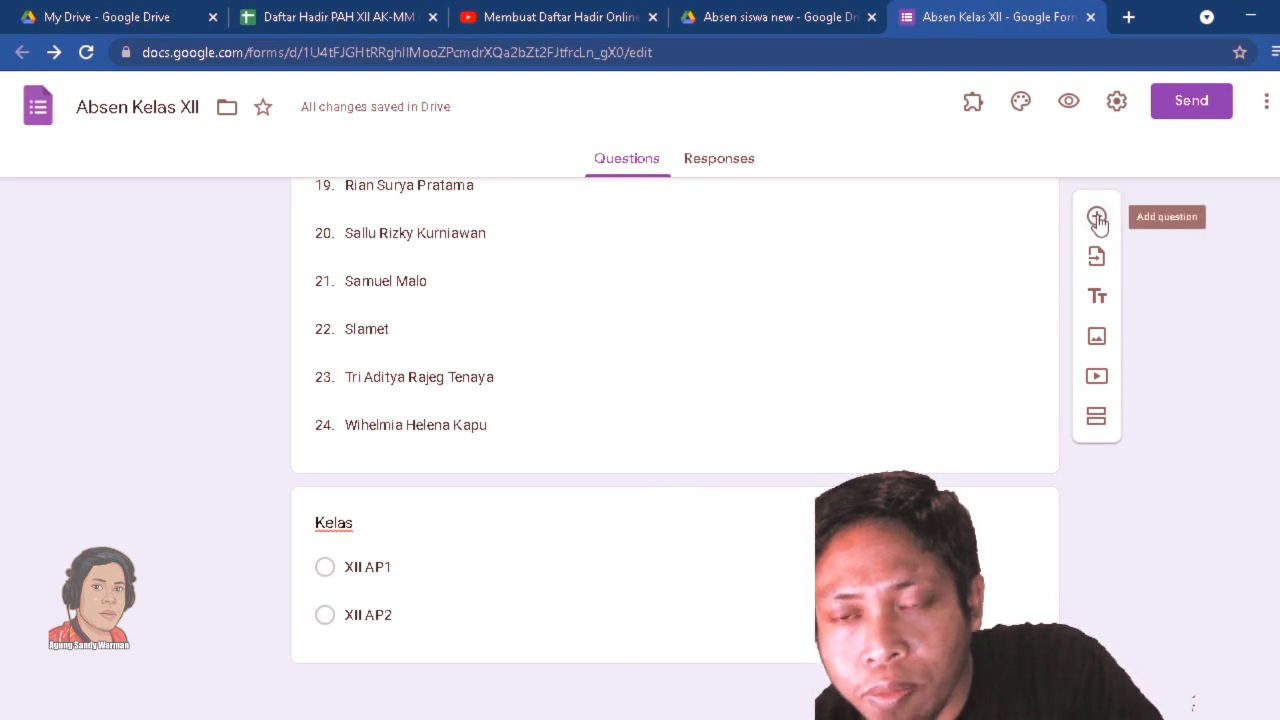
{"action": "left_click", "coordinate": [997, 600]}
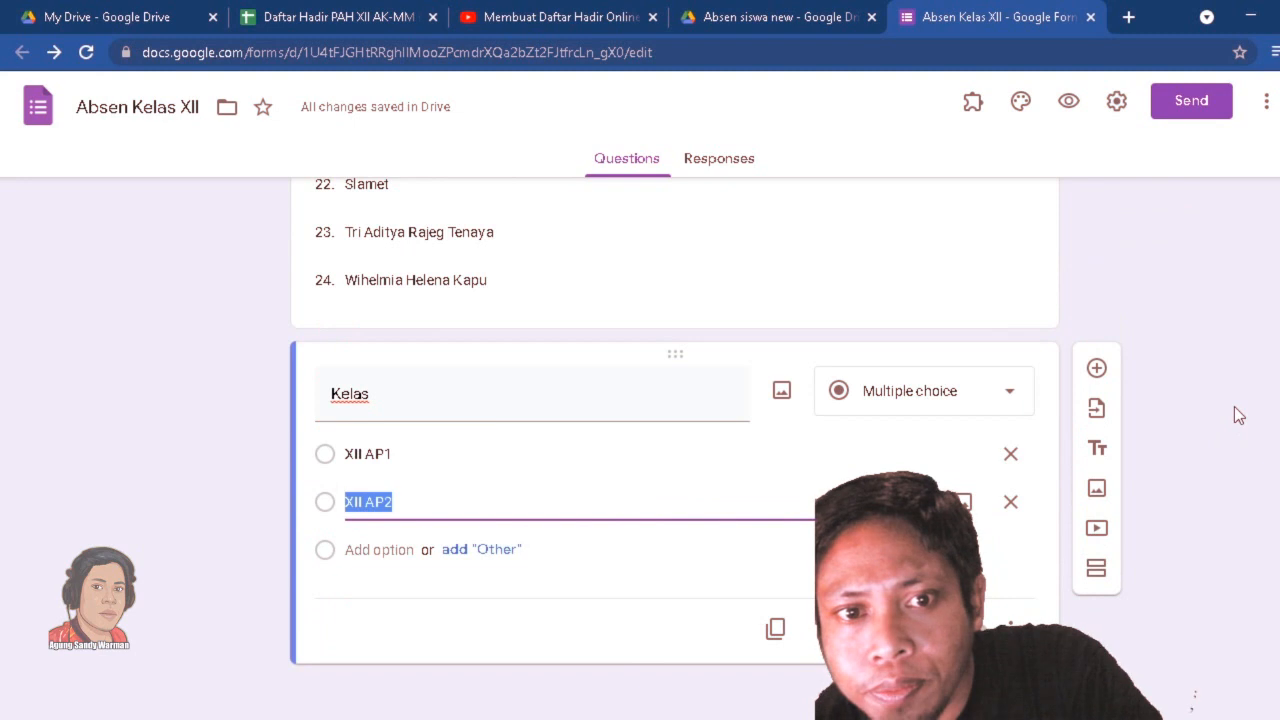
{"action": "scroll", "coordinate": [1234, 414], "scroll_direction": "up", "scroll_amount": 3}
{"action": "scroll", "coordinate": [1234, 414], "scroll_direction": "down", "scroll_amount": 3}
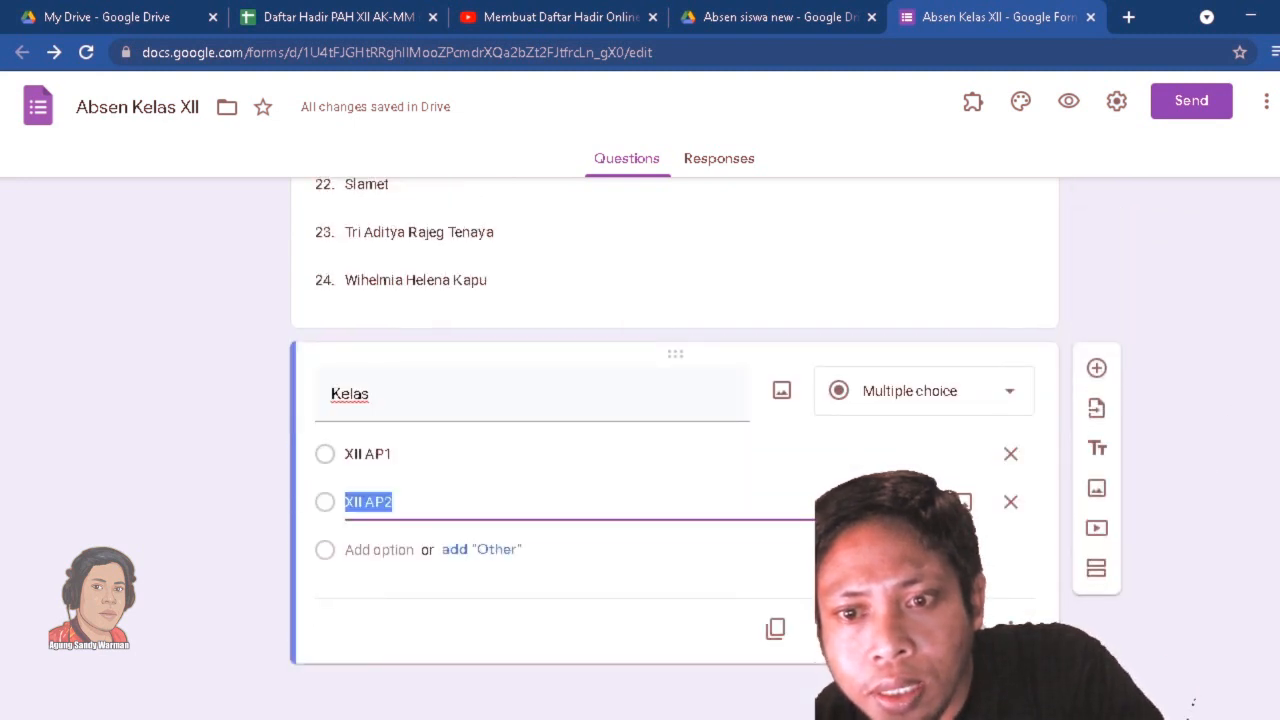
{"action": "left_click", "coordinate": [1010, 628]}
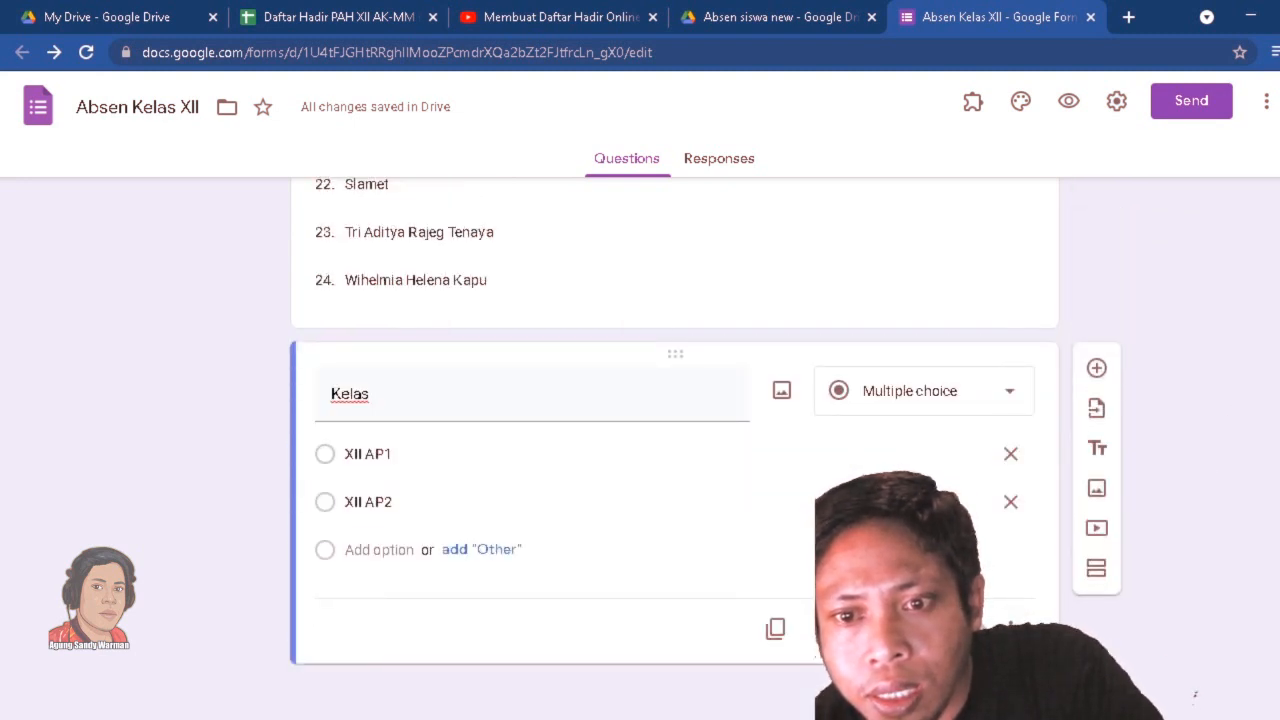
Review the form's questions from top to bottom, check its responses page, and return to the questions.
{"action": "scroll", "coordinate": [1238, 370], "scroll_direction": "up", "scroll_amount": 5}
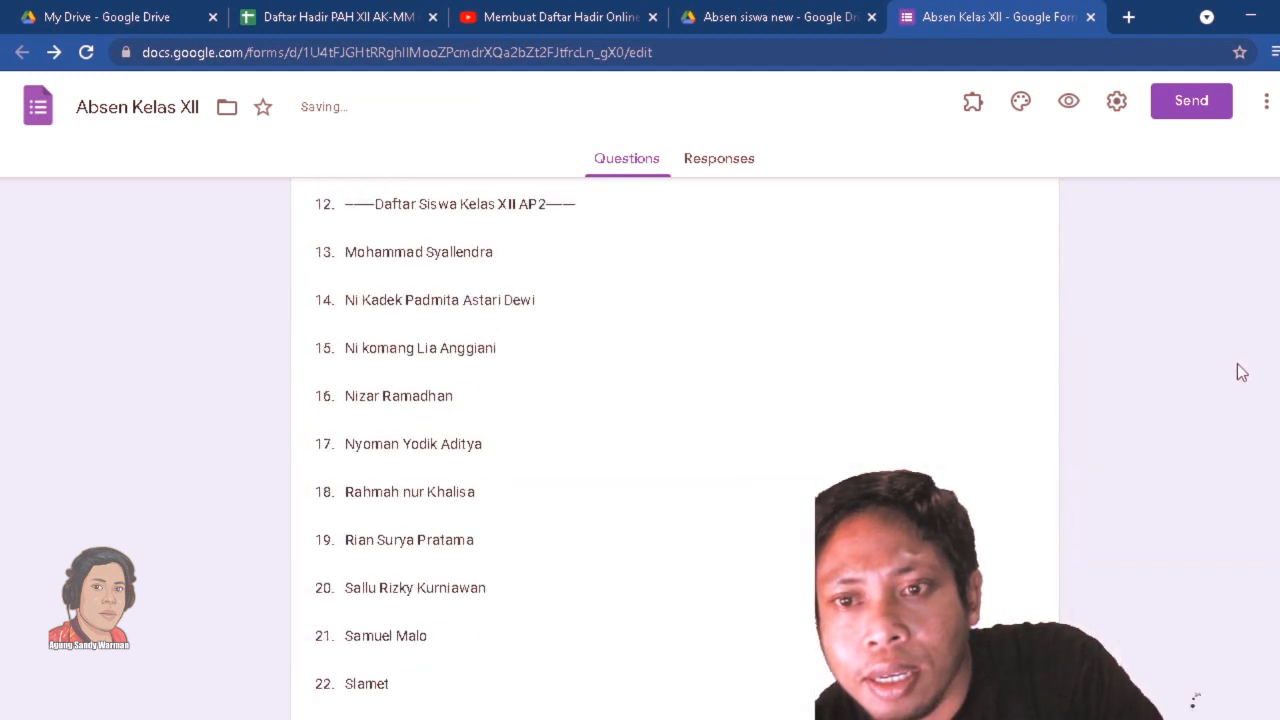
{"action": "scroll", "coordinate": [1240, 372], "scroll_direction": "up", "scroll_amount": 9}
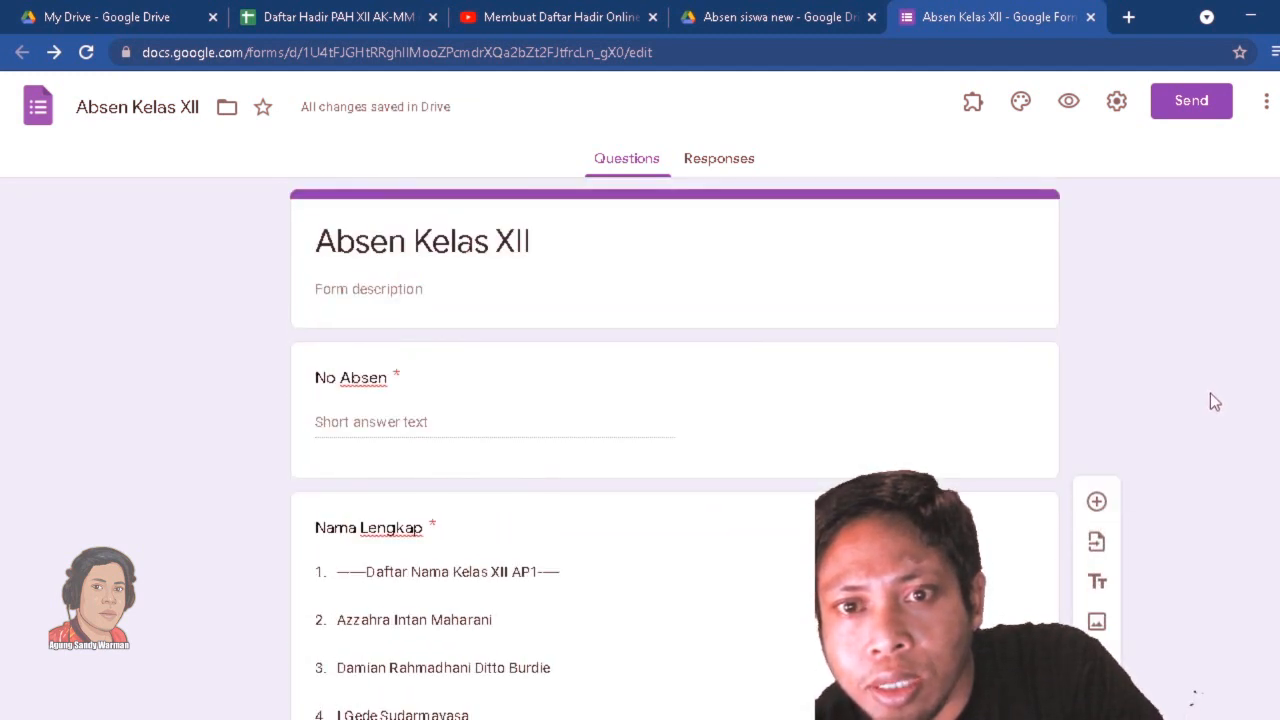
{"action": "scroll", "coordinate": [1240, 400], "scroll_direction": "down", "scroll_amount": 15}
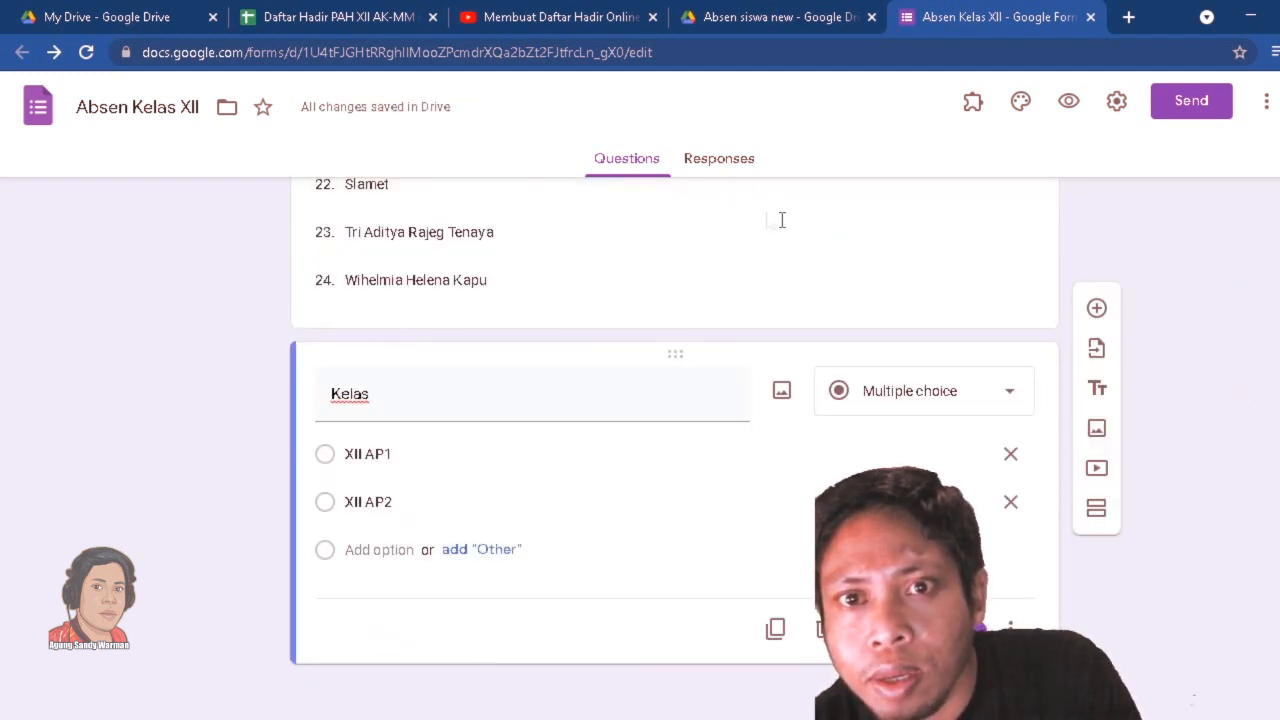
{"action": "left_click", "coordinate": [738, 168]}
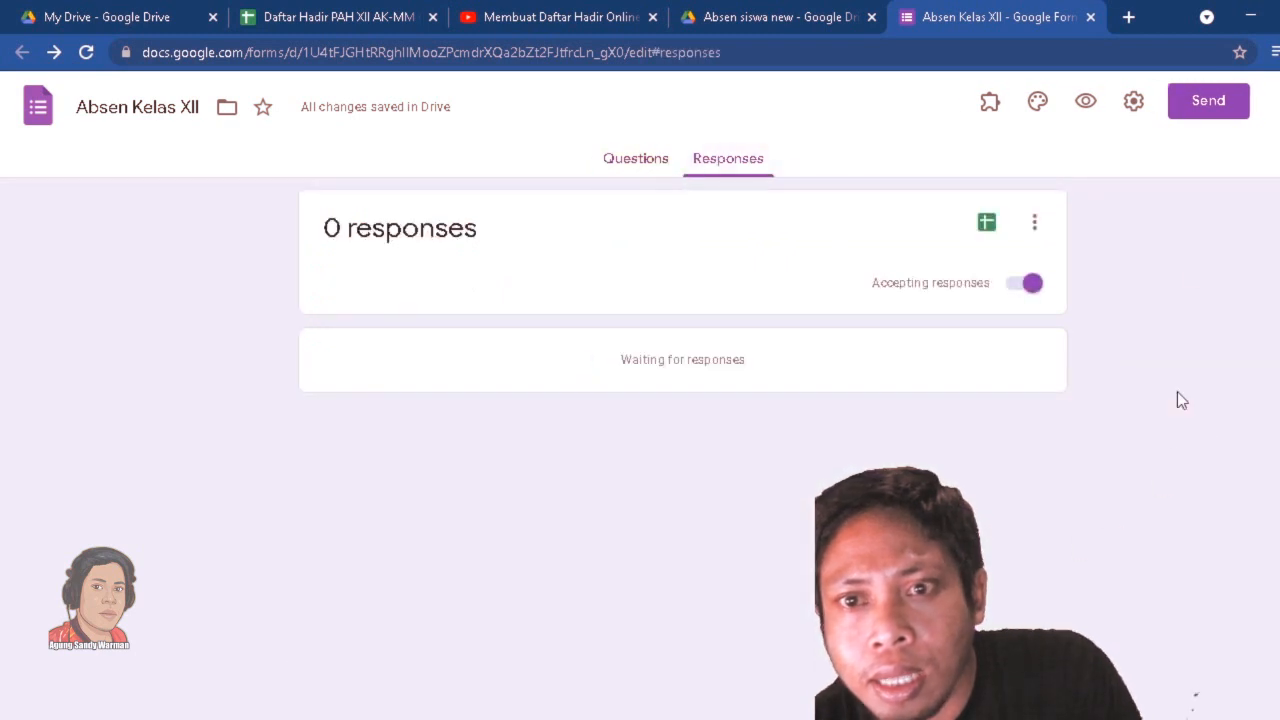
{"action": "left_click", "coordinate": [629, 160]}
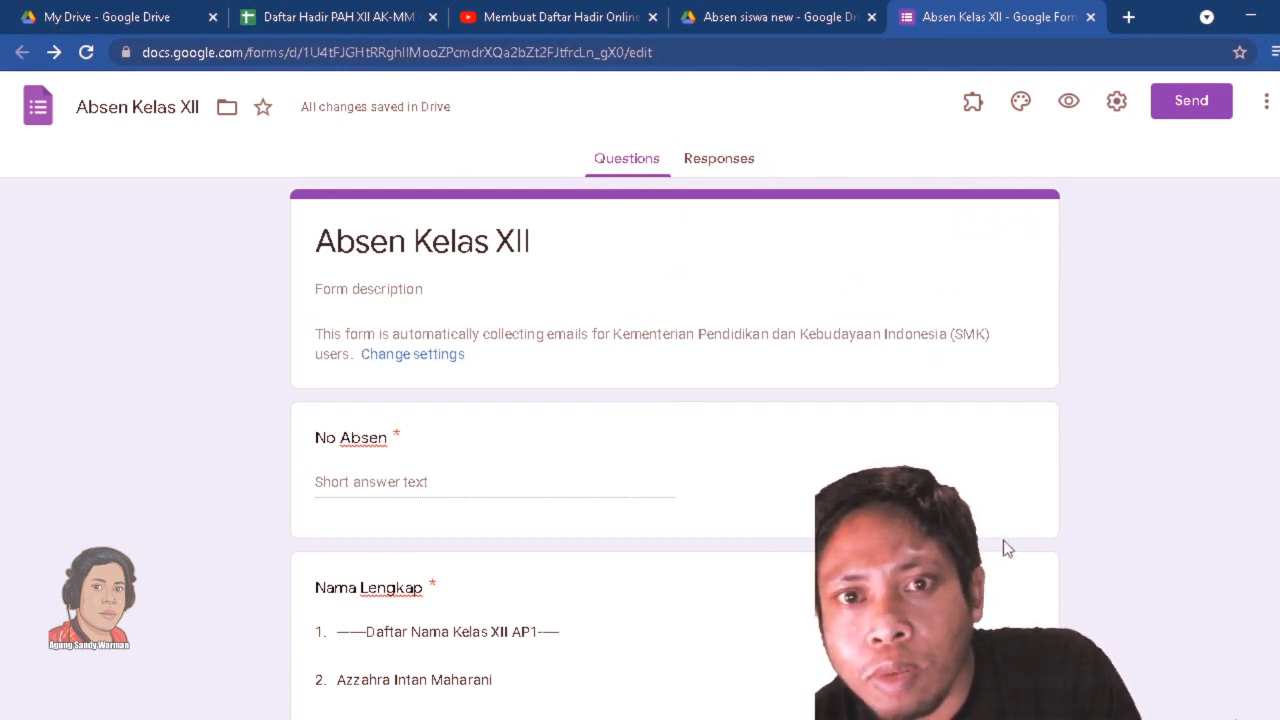
View the form's shareable link in the sending options, and close them without sending.
{"action": "left_click", "coordinate": [1200, 106]}
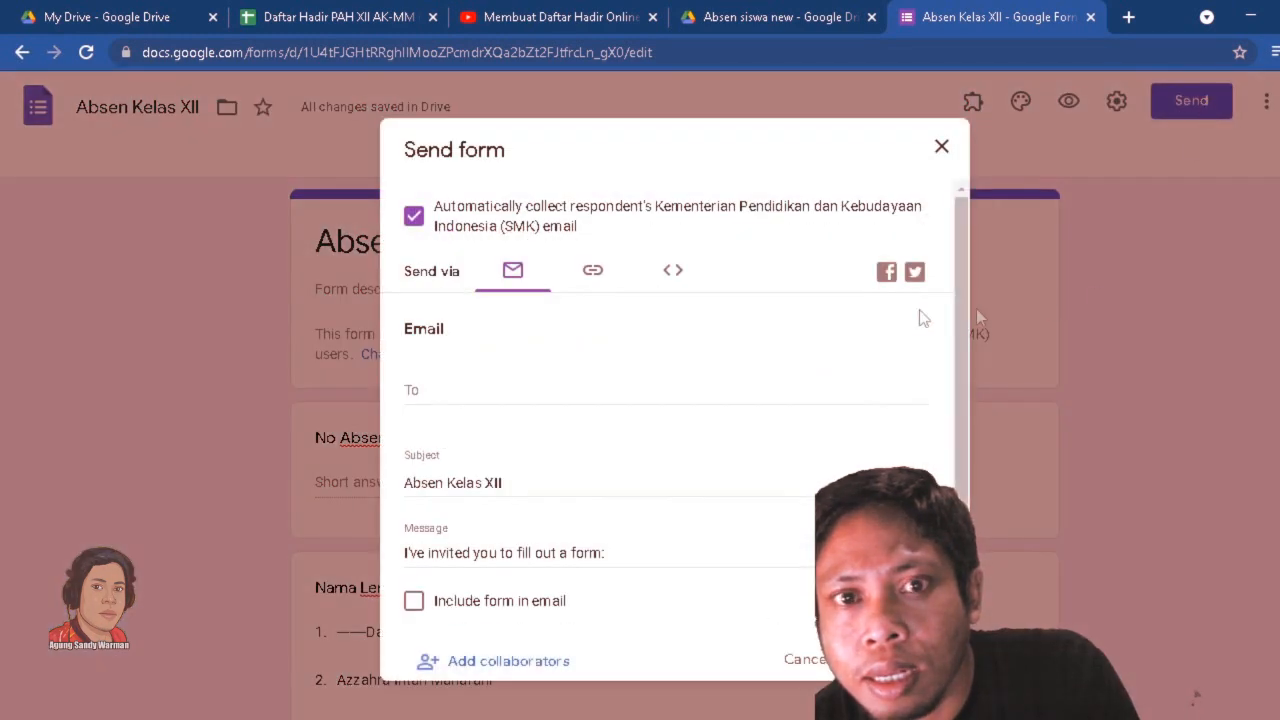
{"action": "left_click", "coordinate": [595, 285]}
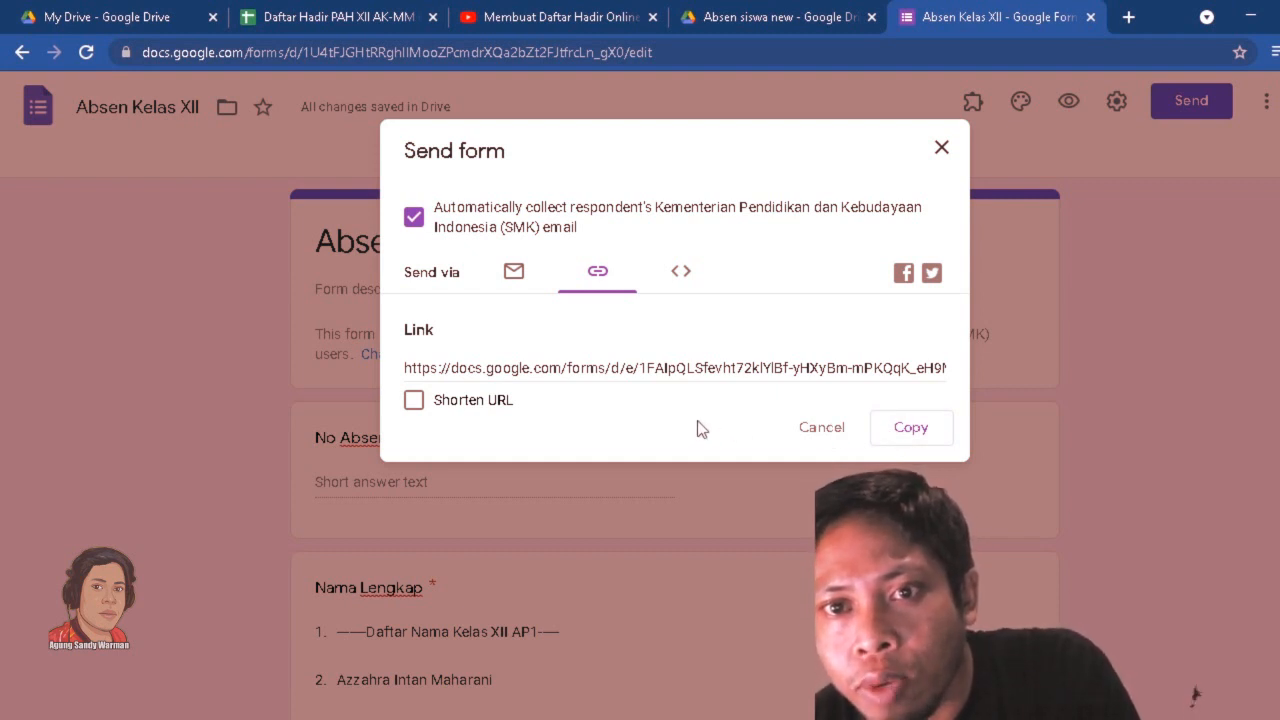
{"action": "left_click", "coordinate": [941, 147]}
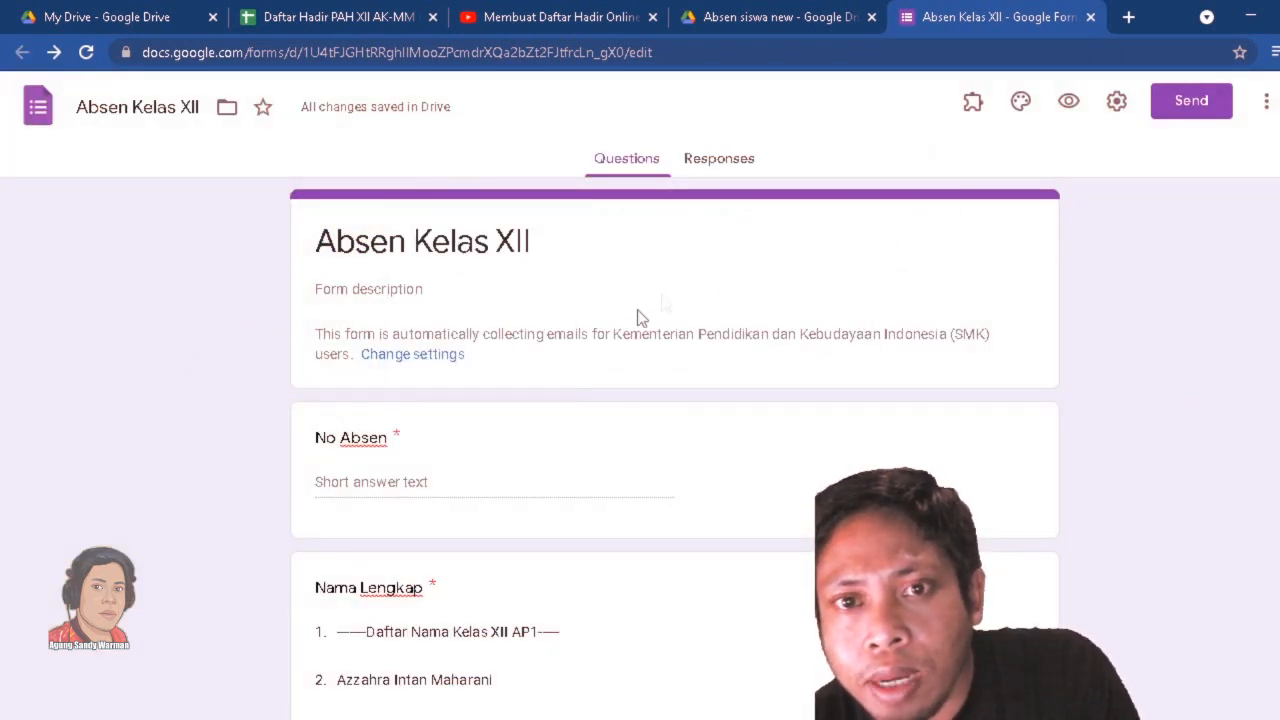
Create a new spreadsheet named "Rekap Absen Kelas XII" as the destination for the form's responses.
{"action": "left_click", "coordinate": [728, 163]}
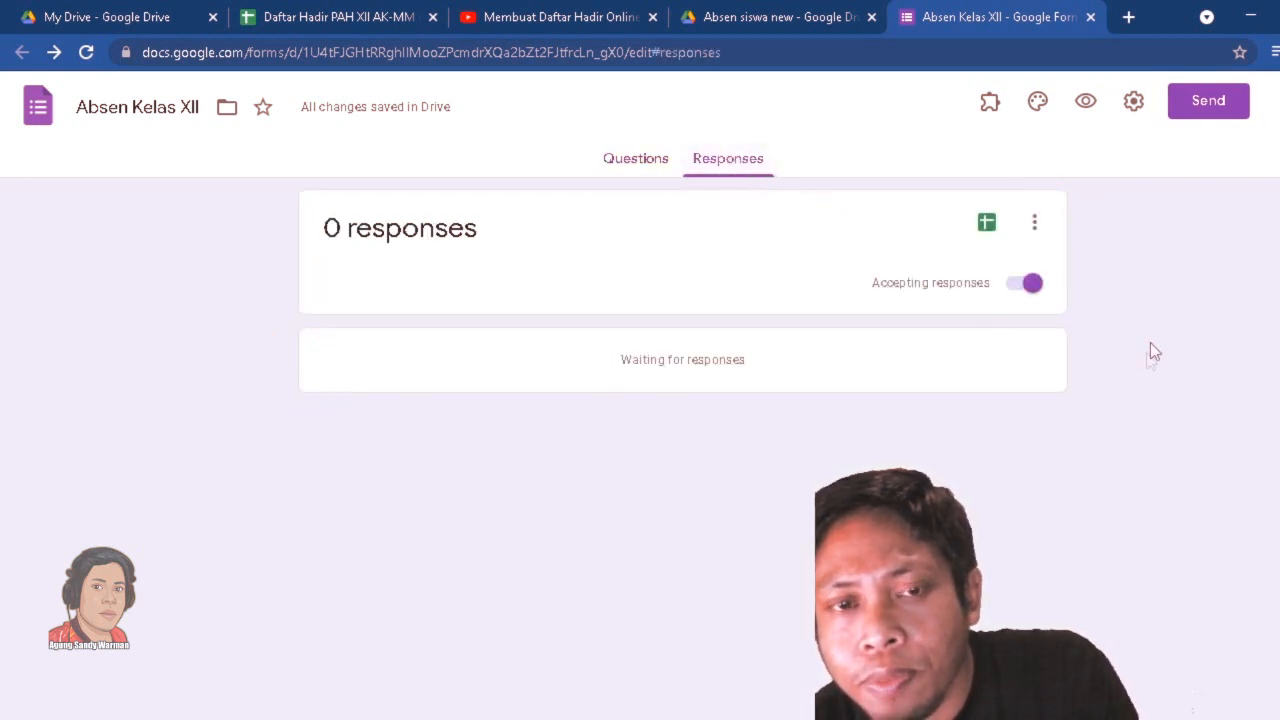
{"action": "left_click", "coordinate": [987, 226]}
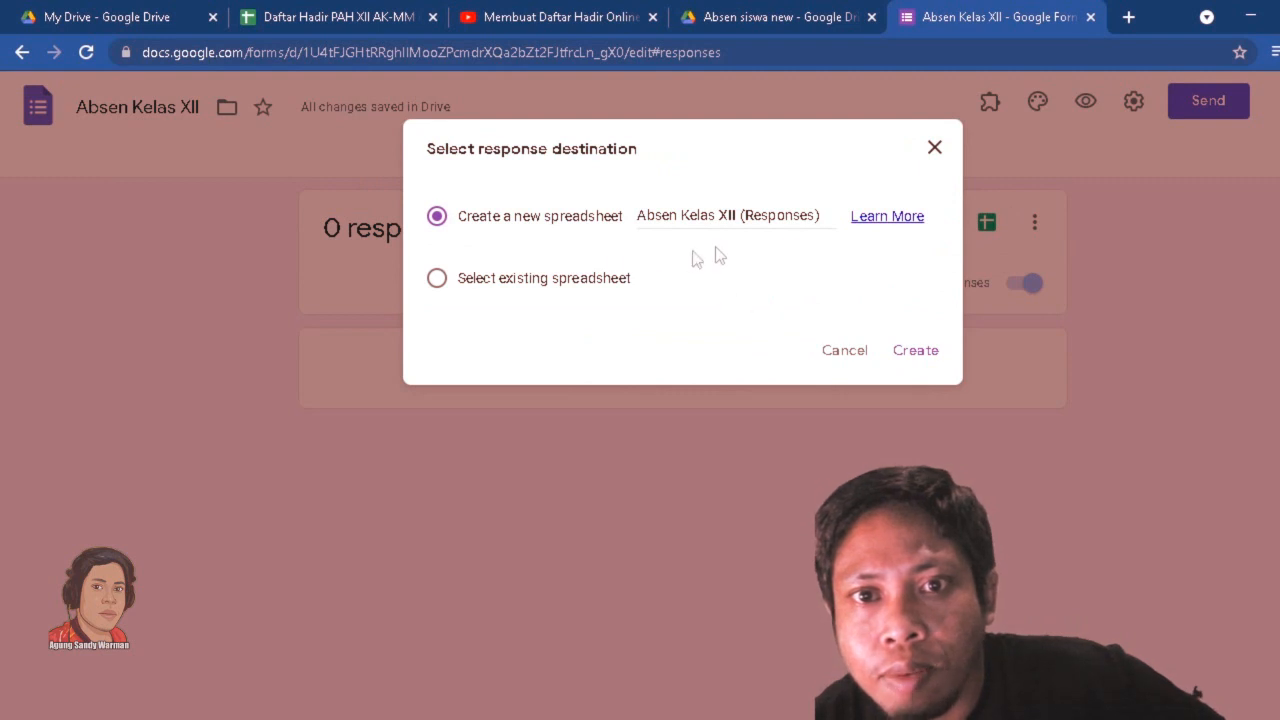
{"action": "left_click", "coordinate": [640, 215]}
{"action": "type", "text": "Rekap"}
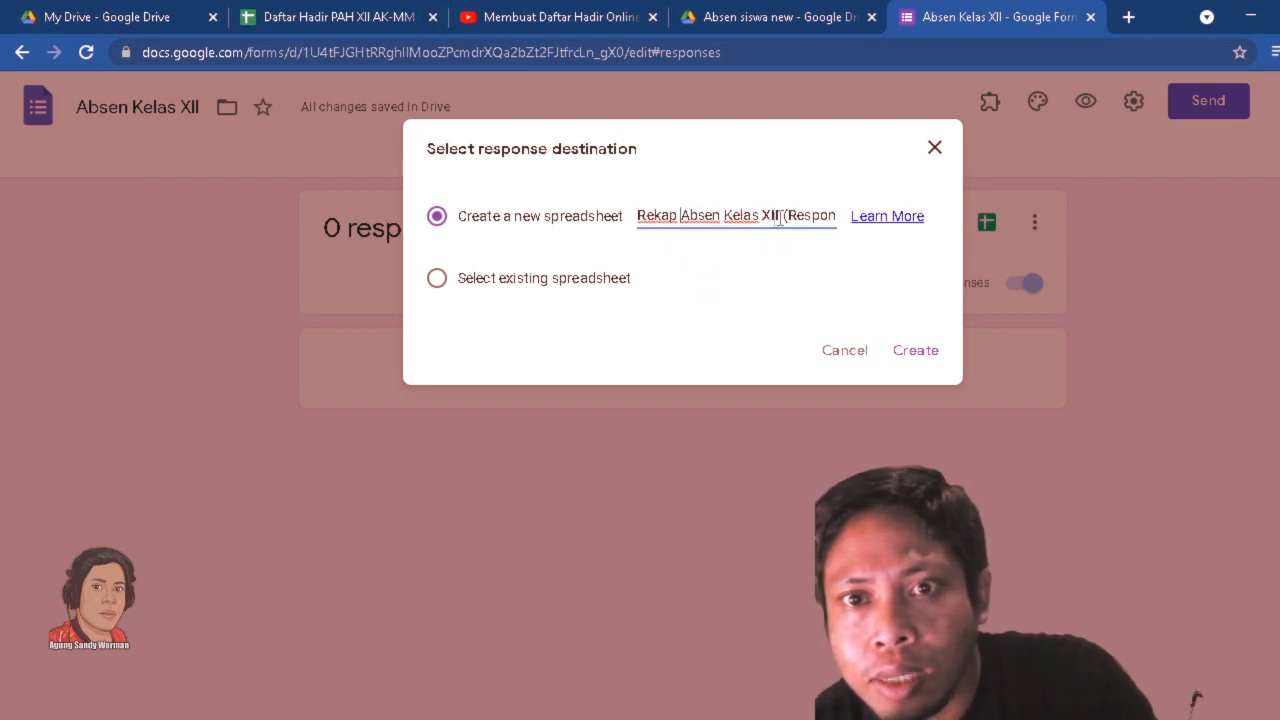
{"action": "left_click_drag", "start_coordinate": [783, 216], "coordinate": [929, 237]}
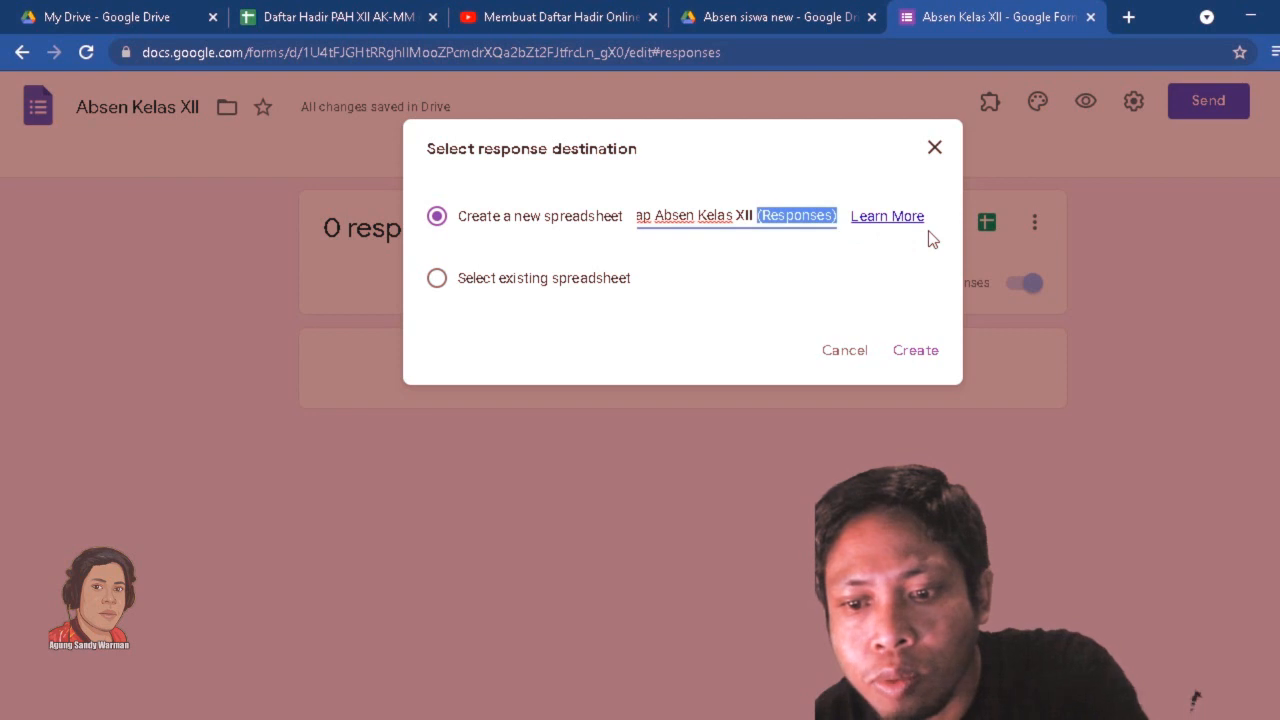
{"action": "key", "text": "BackSpace"}
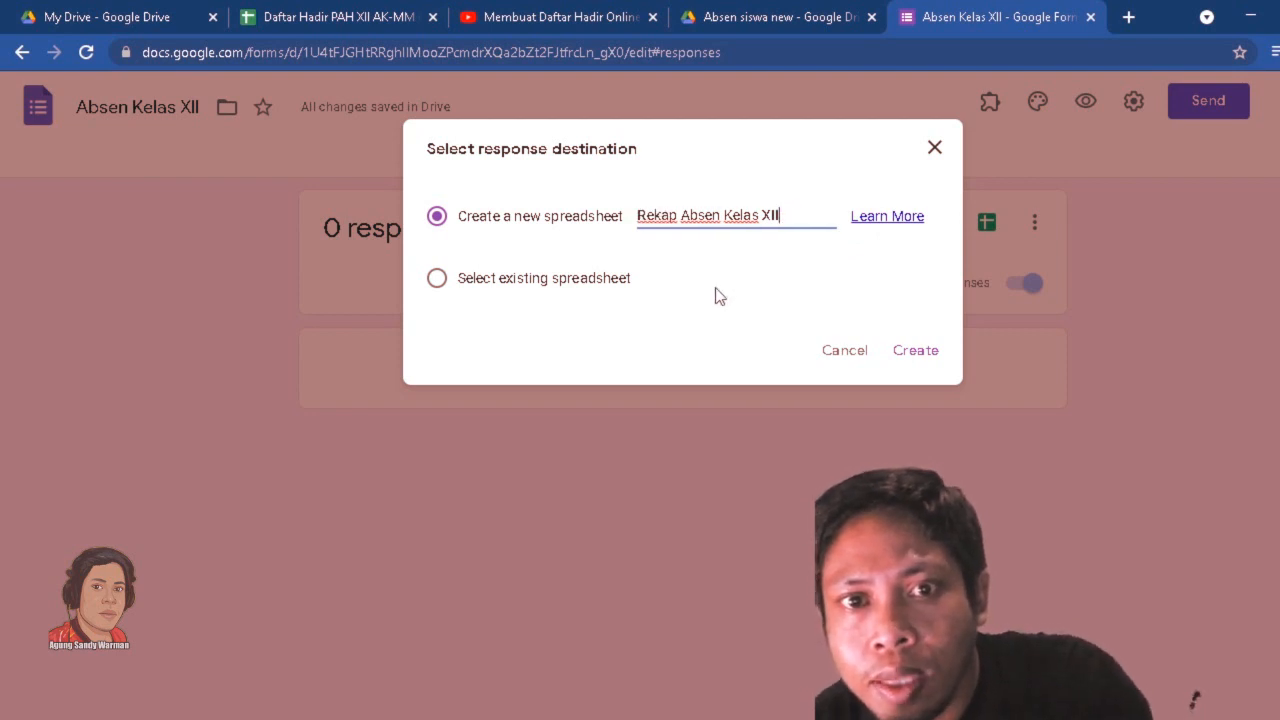
{"action": "left_click", "coordinate": [916, 352]}
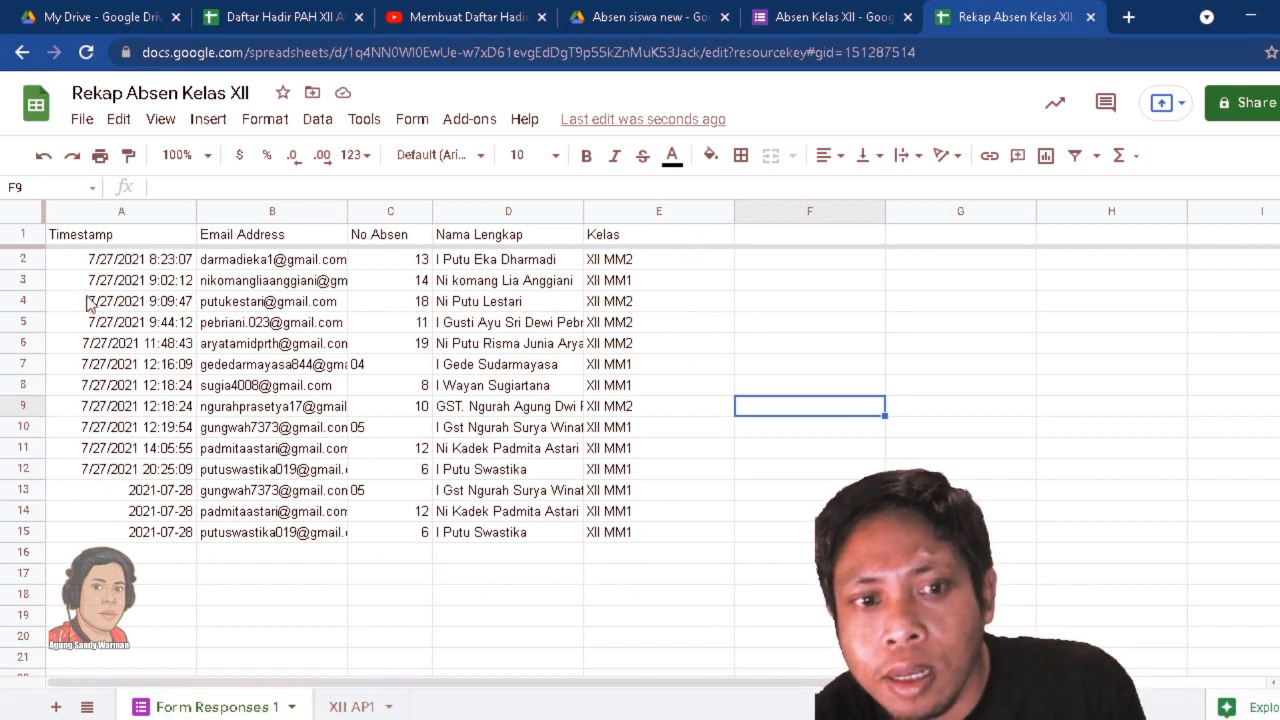
Look over the collected form responses and add a blank sheet after Form Responses 1 in the Rekap Absen Kelas XII spreadsheet.
{"action": "left_click", "coordinate": [695, 284]}
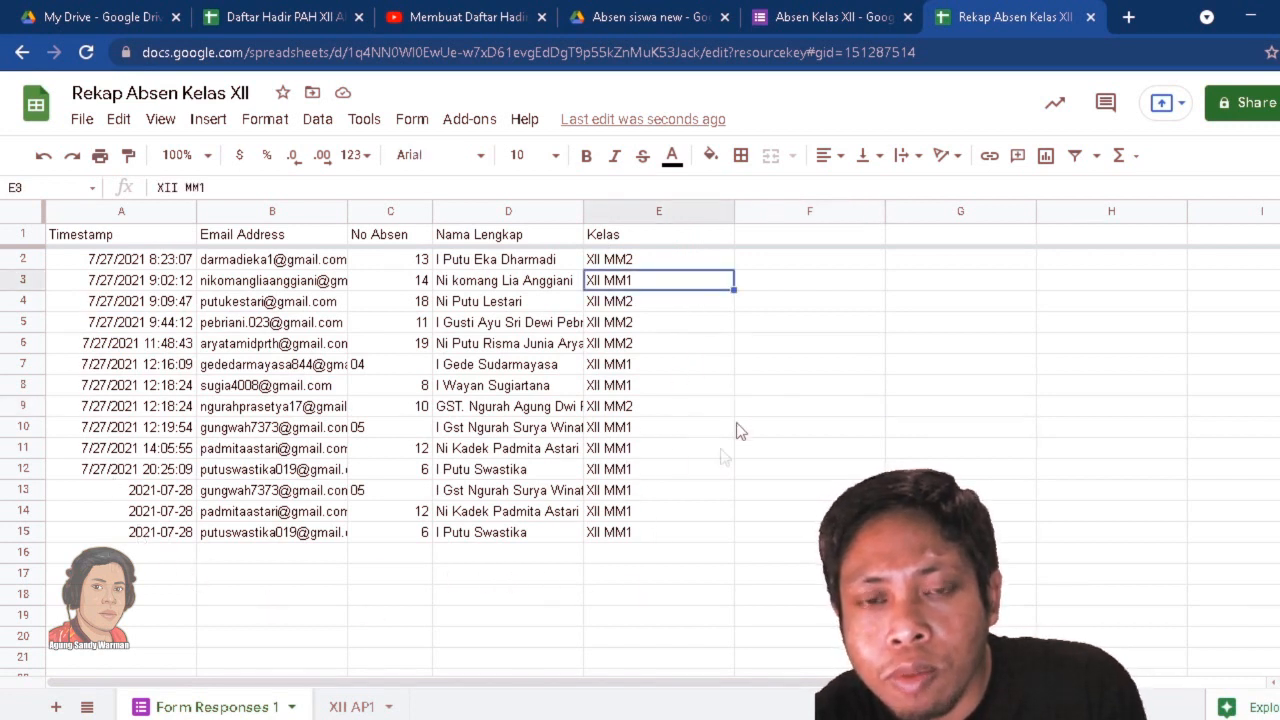
{"action": "left_click", "coordinate": [780, 304]}
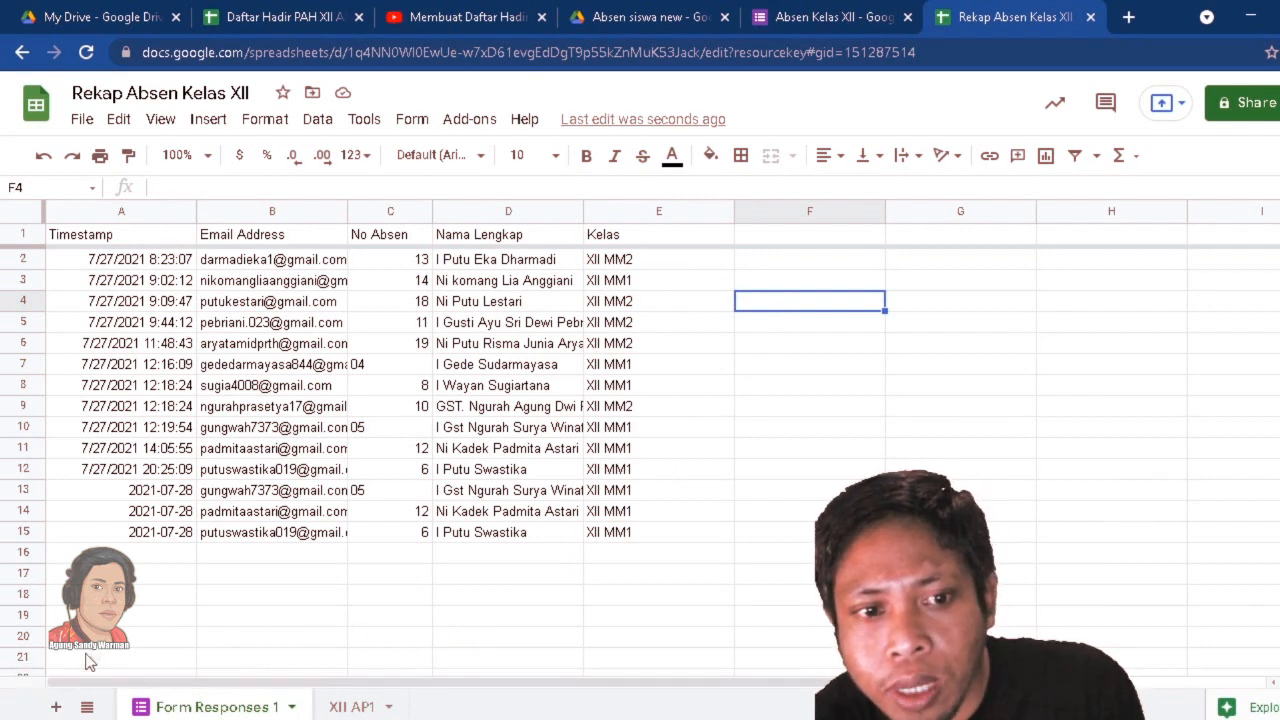
{"action": "left_click", "coordinate": [57, 708]}
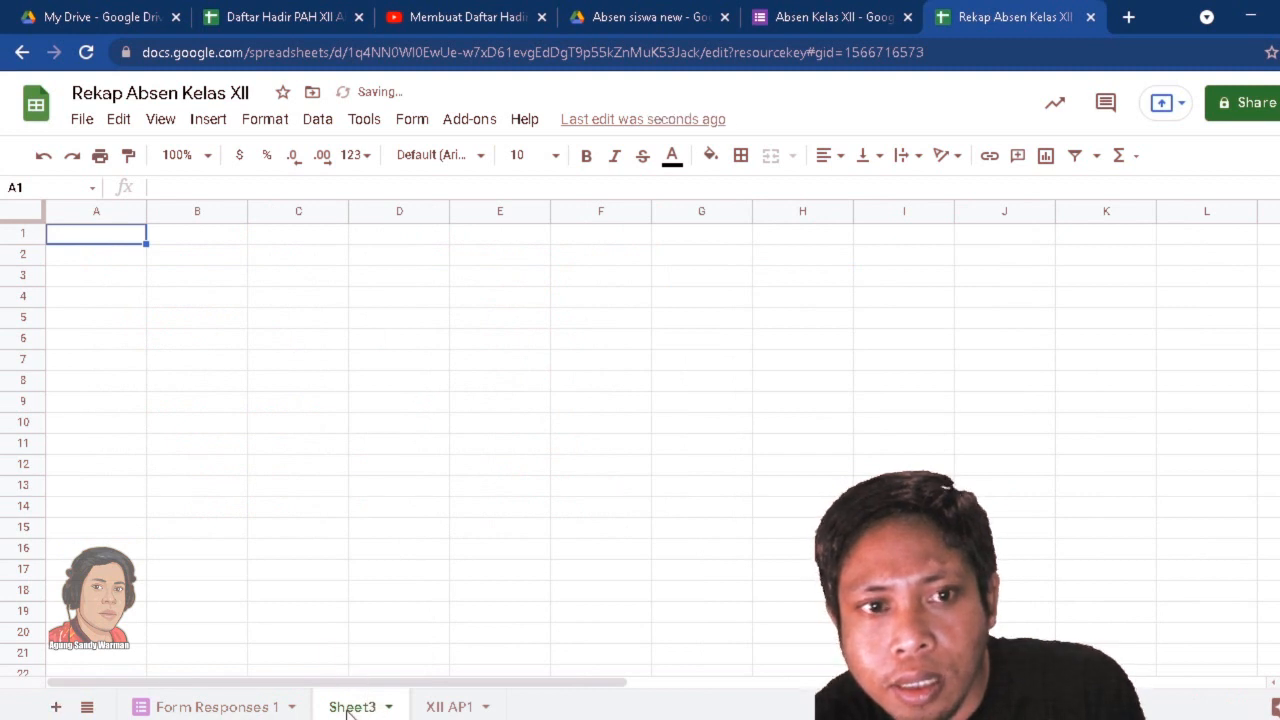
{"action": "left_click", "coordinate": [455, 408]}
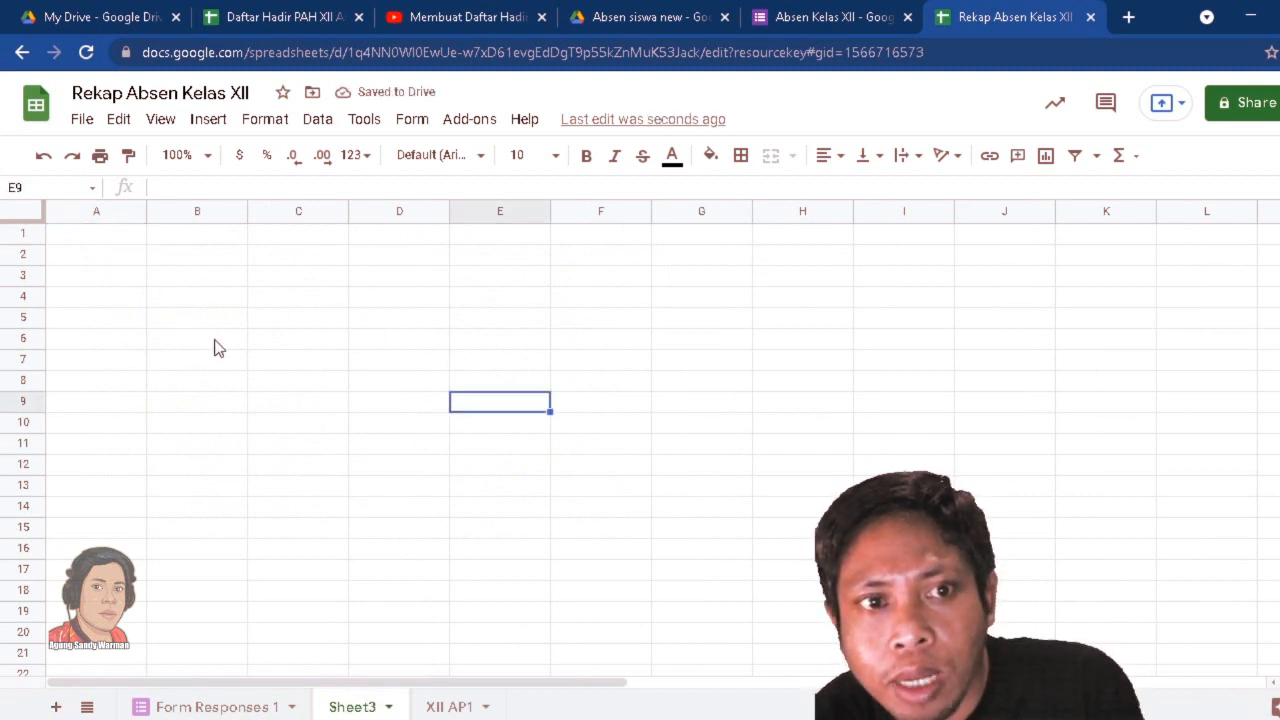
{"action": "left_click", "coordinate": [109, 243]}
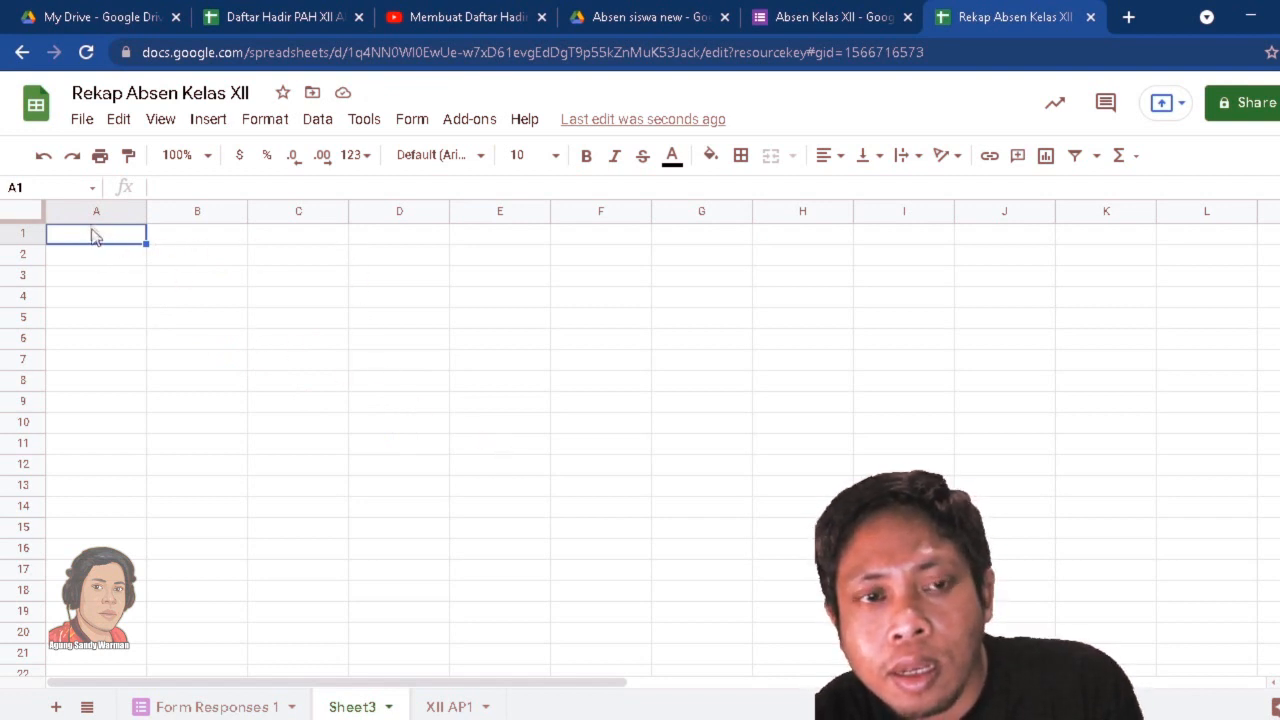
Open the XII AP1 sheet and examine the No Abs, Nama Siswa and Pertemuan Ke headers of its recap table.
{"action": "left_click", "coordinate": [449, 707]}
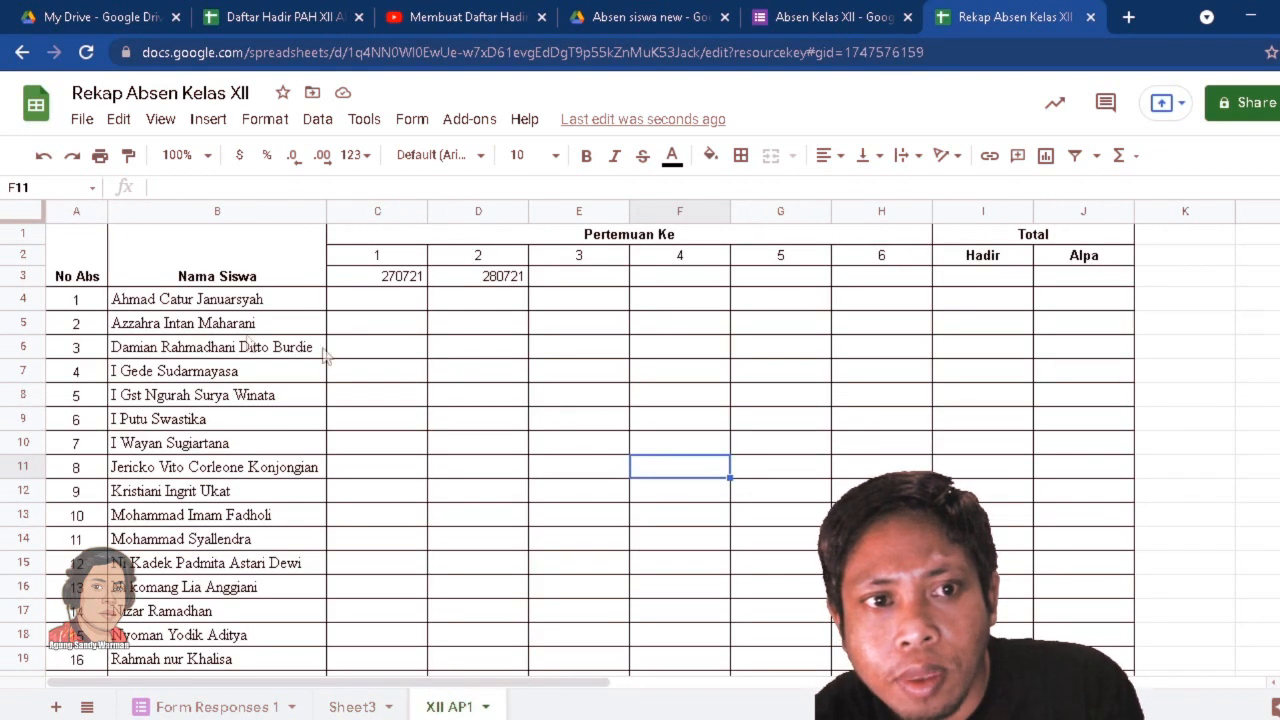
{"action": "left_click", "coordinate": [84, 272]}
{"action": "left_click", "coordinate": [222, 265]}
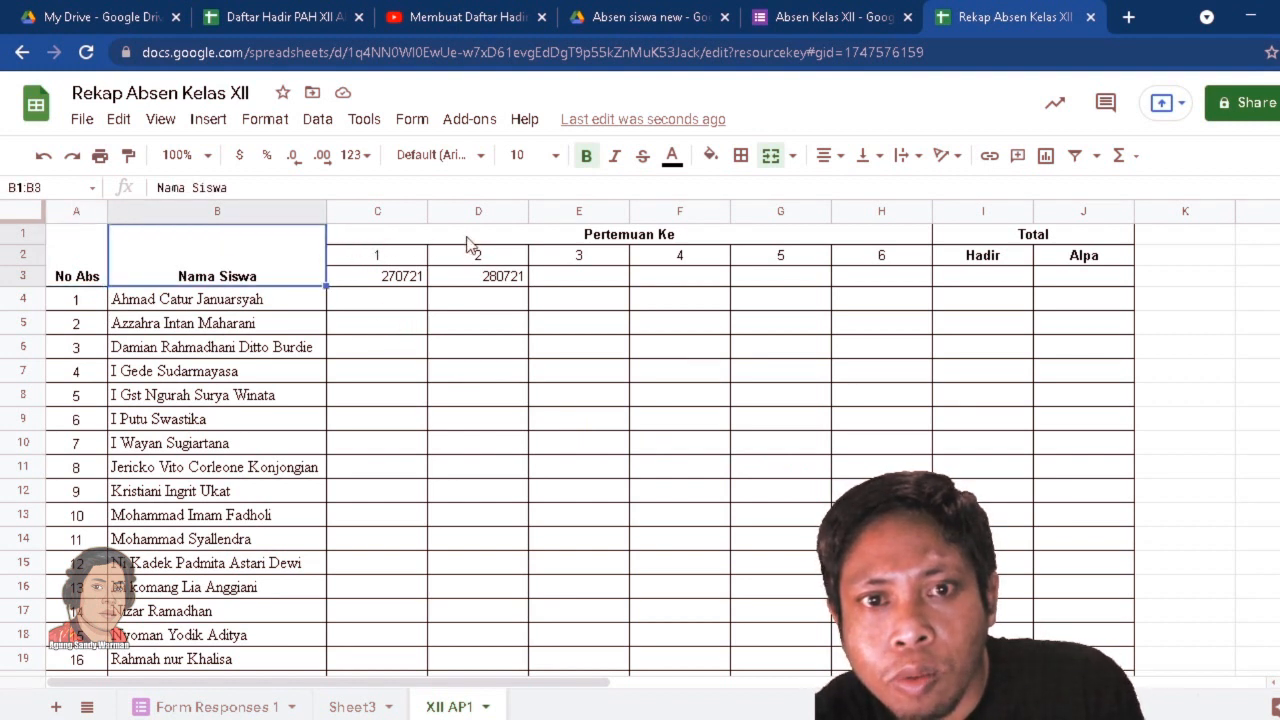
{"action": "left_click", "coordinate": [380, 238]}
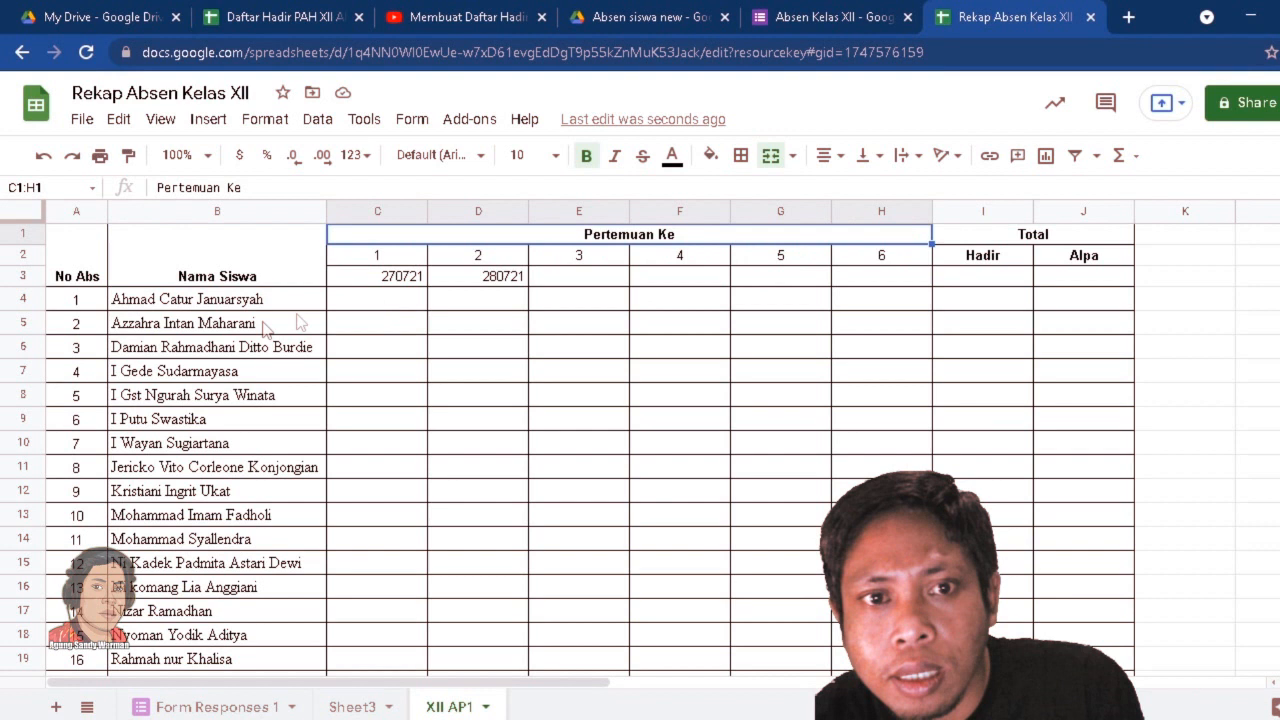
Examine the meeting numbers, date codes and empty attendance cells in XII AP1, and compare them with the entries in Form Responses 1.
{"action": "left_click", "coordinate": [470, 262]}
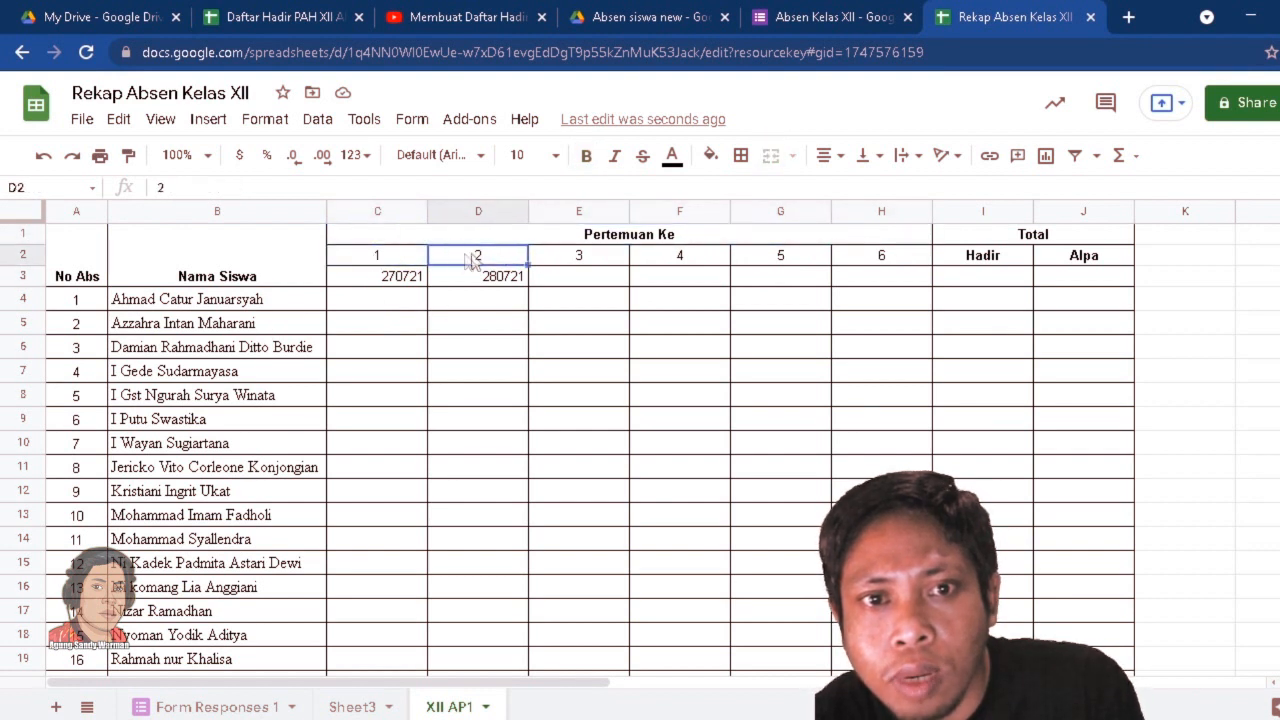
{"action": "left_click", "coordinate": [600, 262]}
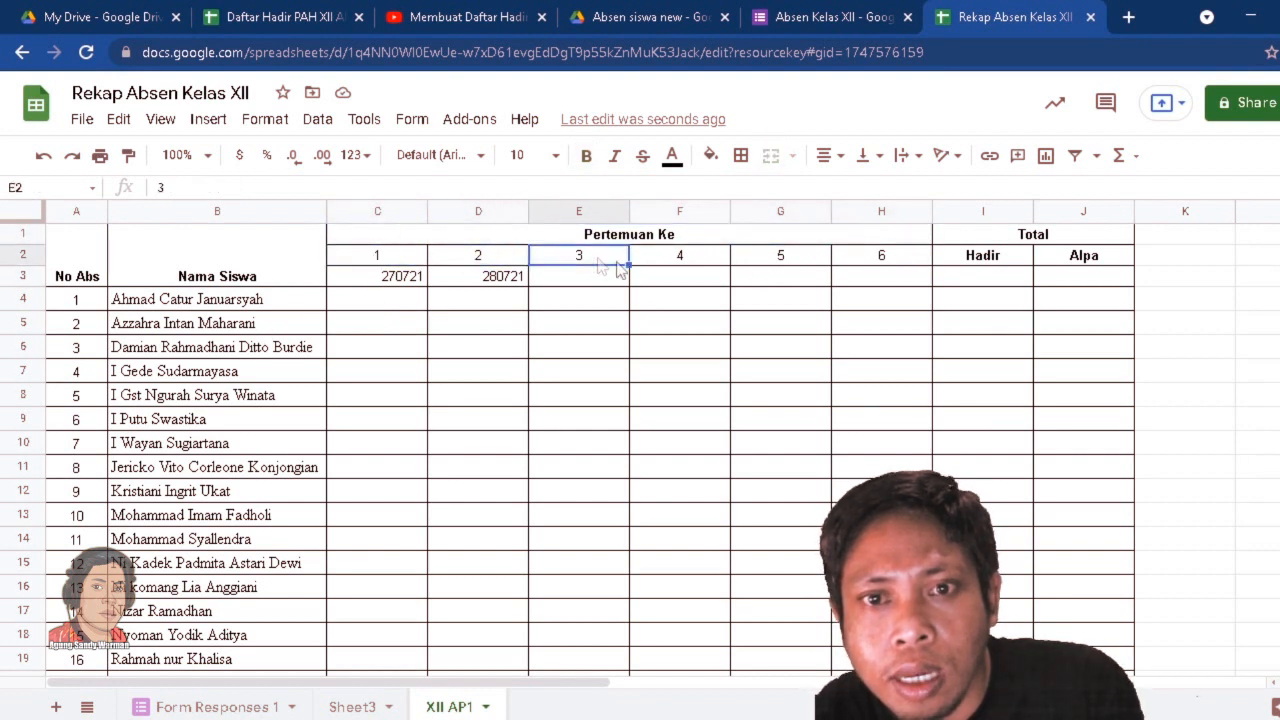
{"action": "left_click", "coordinate": [363, 262]}
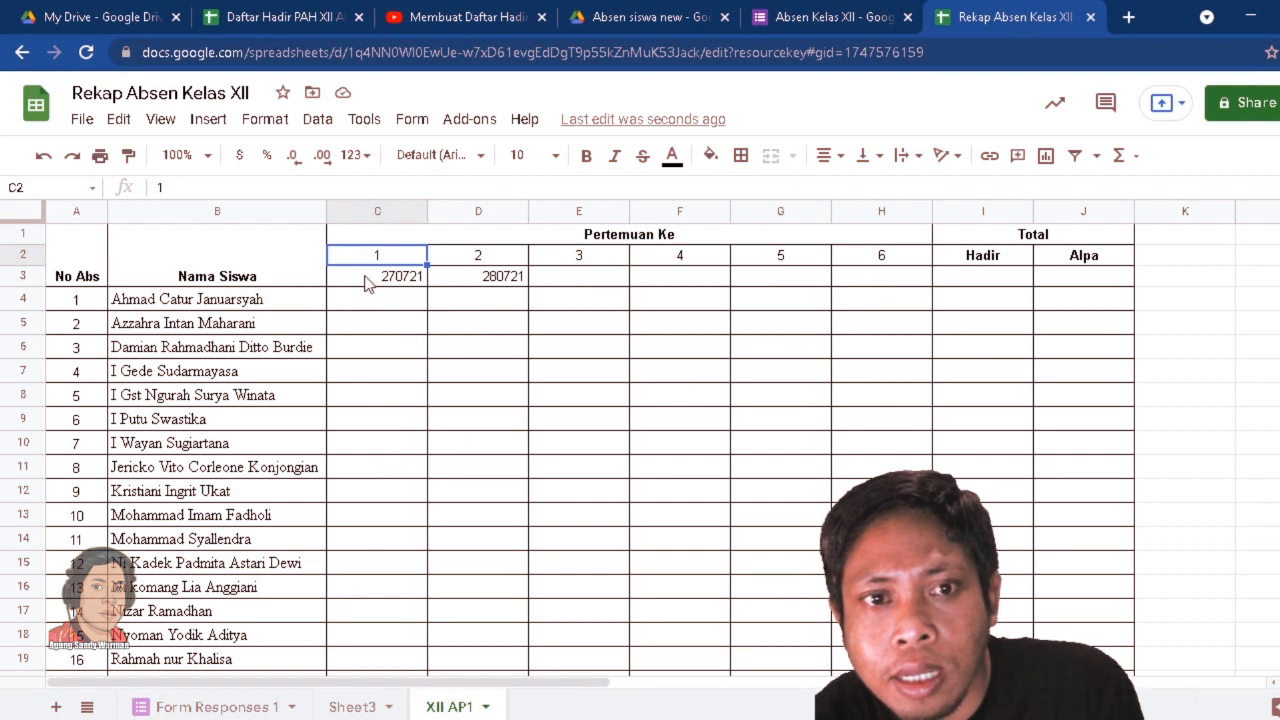
{"action": "left_click", "coordinate": [376, 277]}
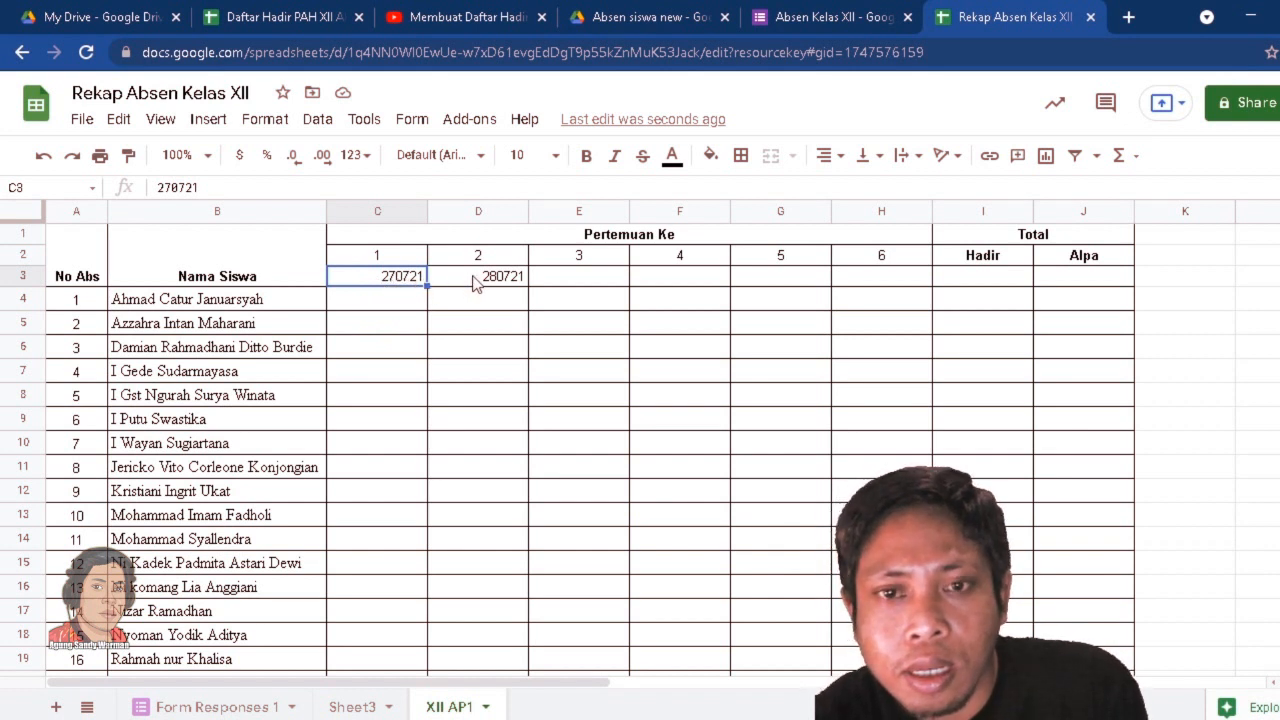
{"action": "left_click", "coordinate": [575, 406]}
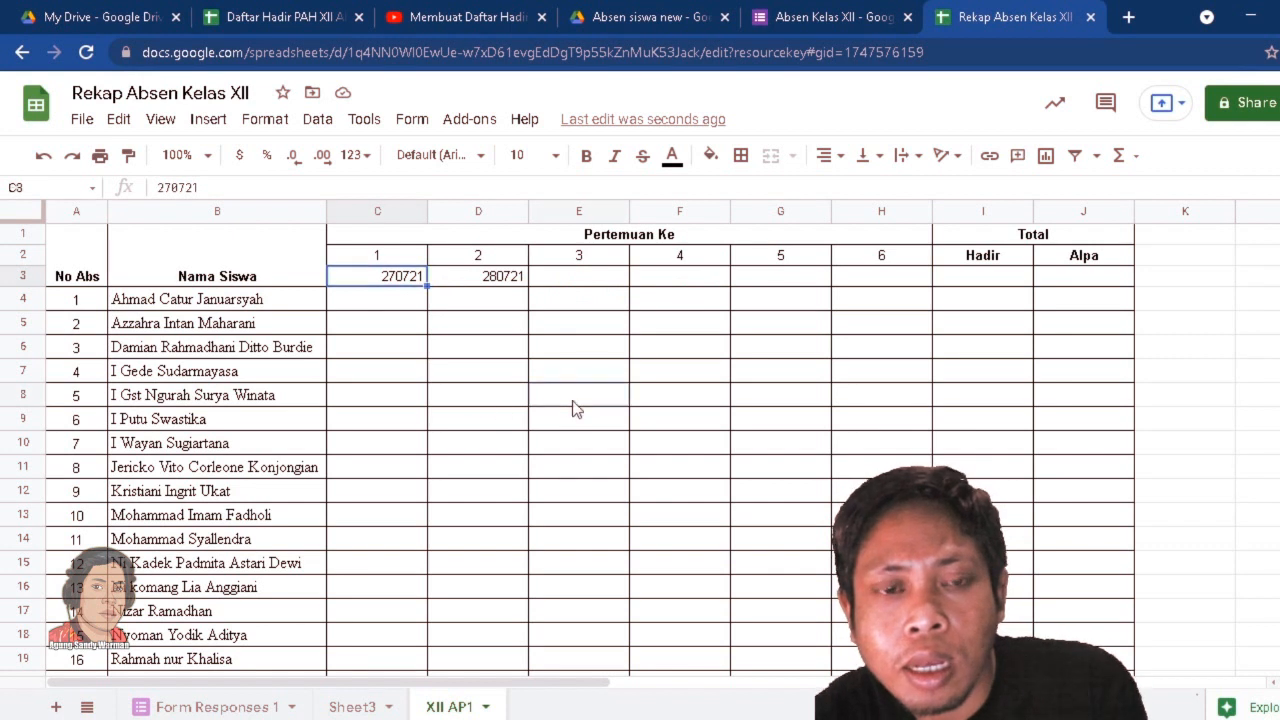
{"action": "left_click", "coordinate": [376, 304]}
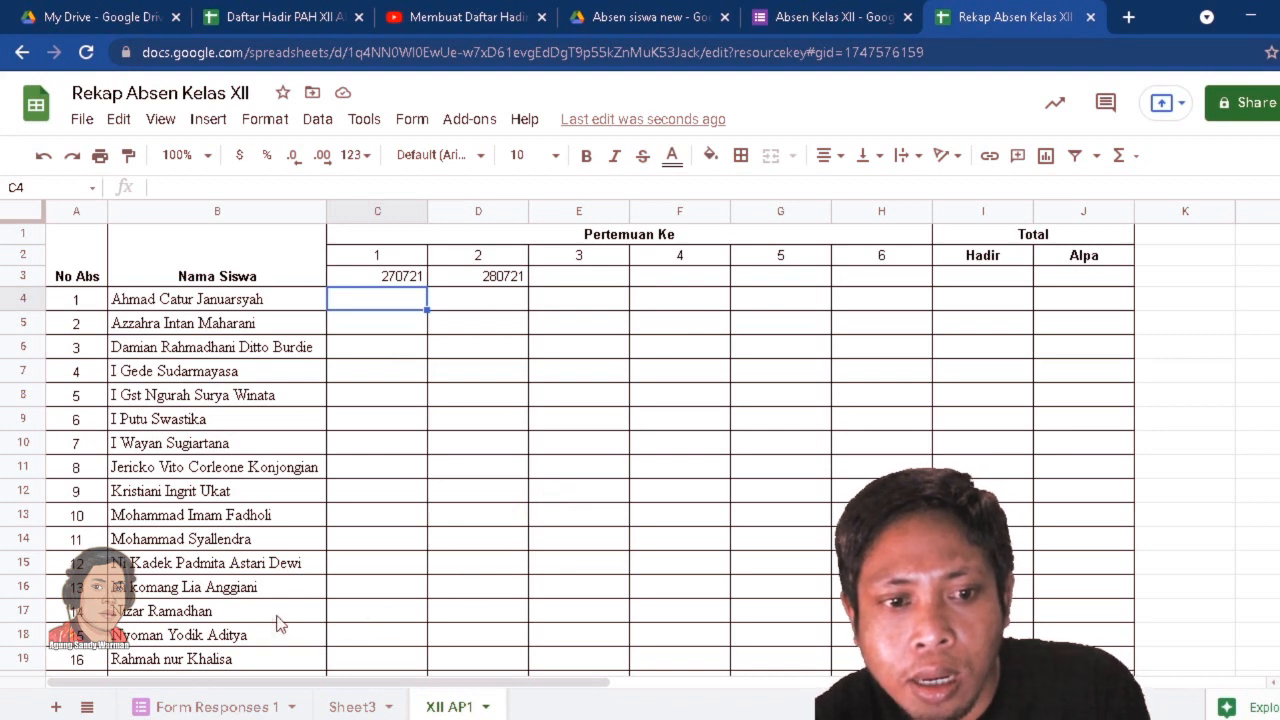
{"action": "left_click", "coordinate": [187, 709]}
{"action": "left_click", "coordinate": [774, 494]}
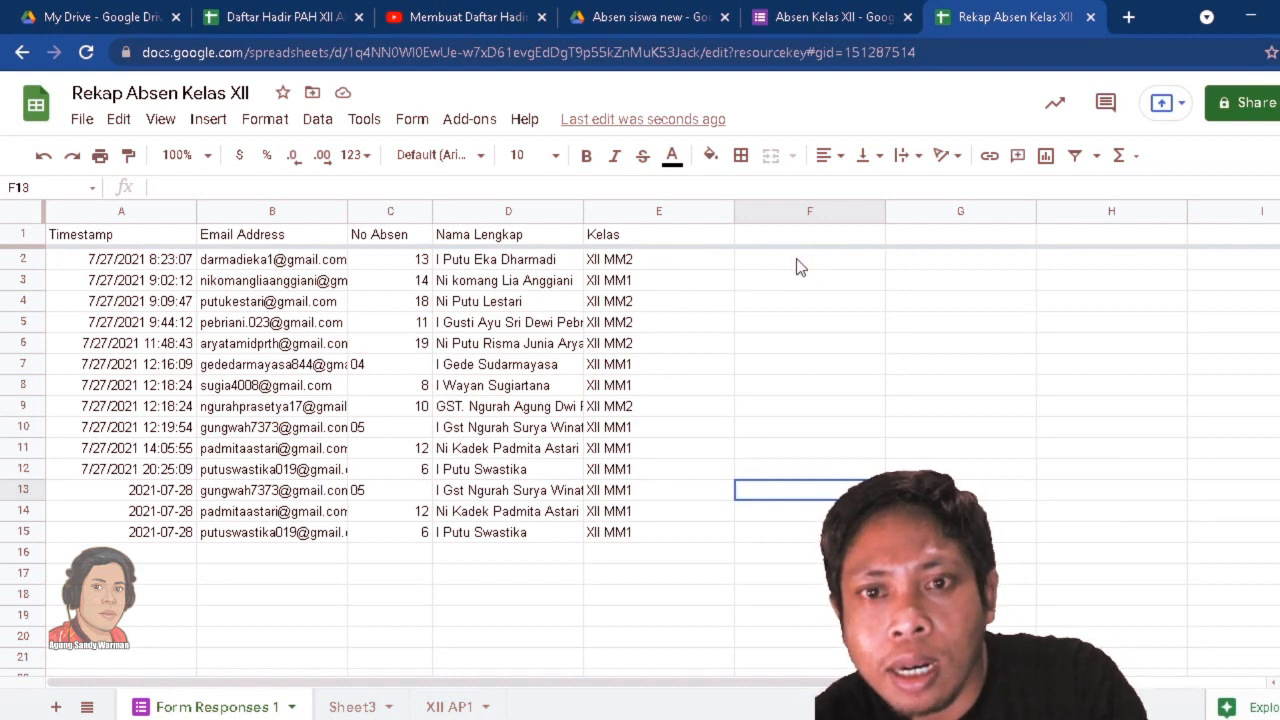
{"action": "left_click", "coordinate": [450, 706]}
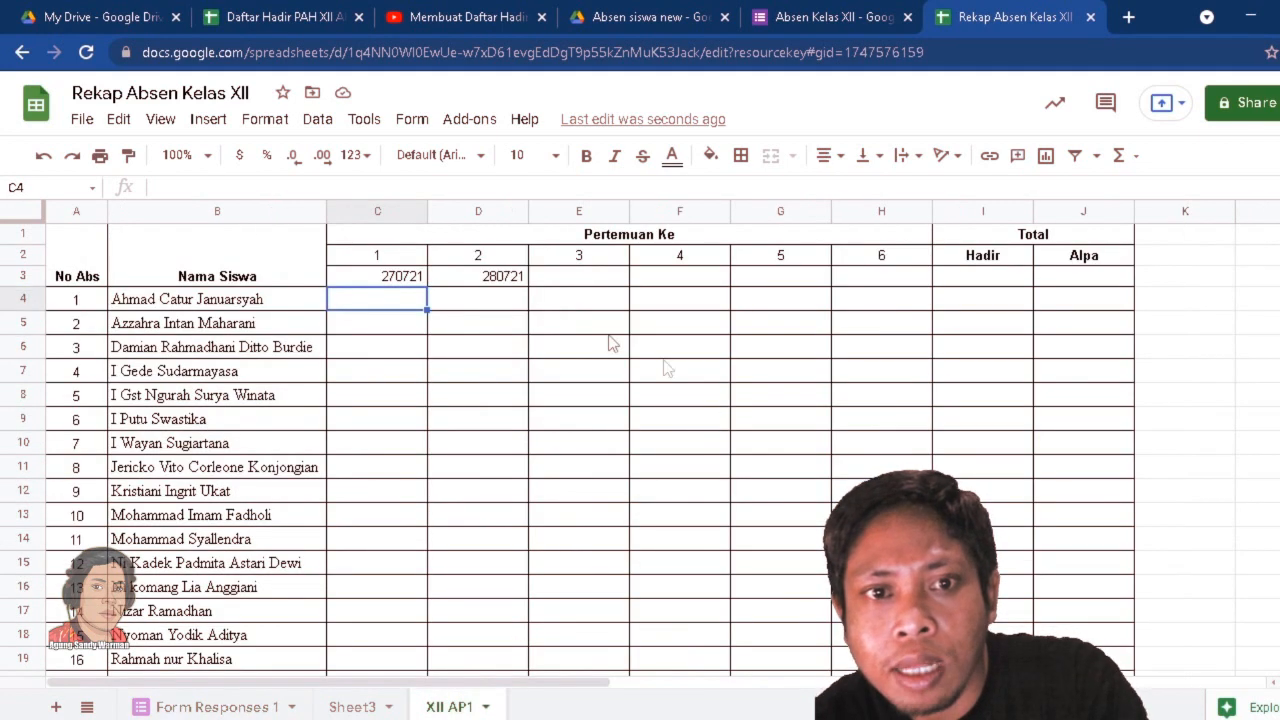
Copy the Rumus Tanggal ARRAYFORMULA from Notepad into cell F1 of Form Responses 1 and check the DDMMYY dates it gives under TANGGAL.
{"action": "left_click", "coordinate": [212, 707]}
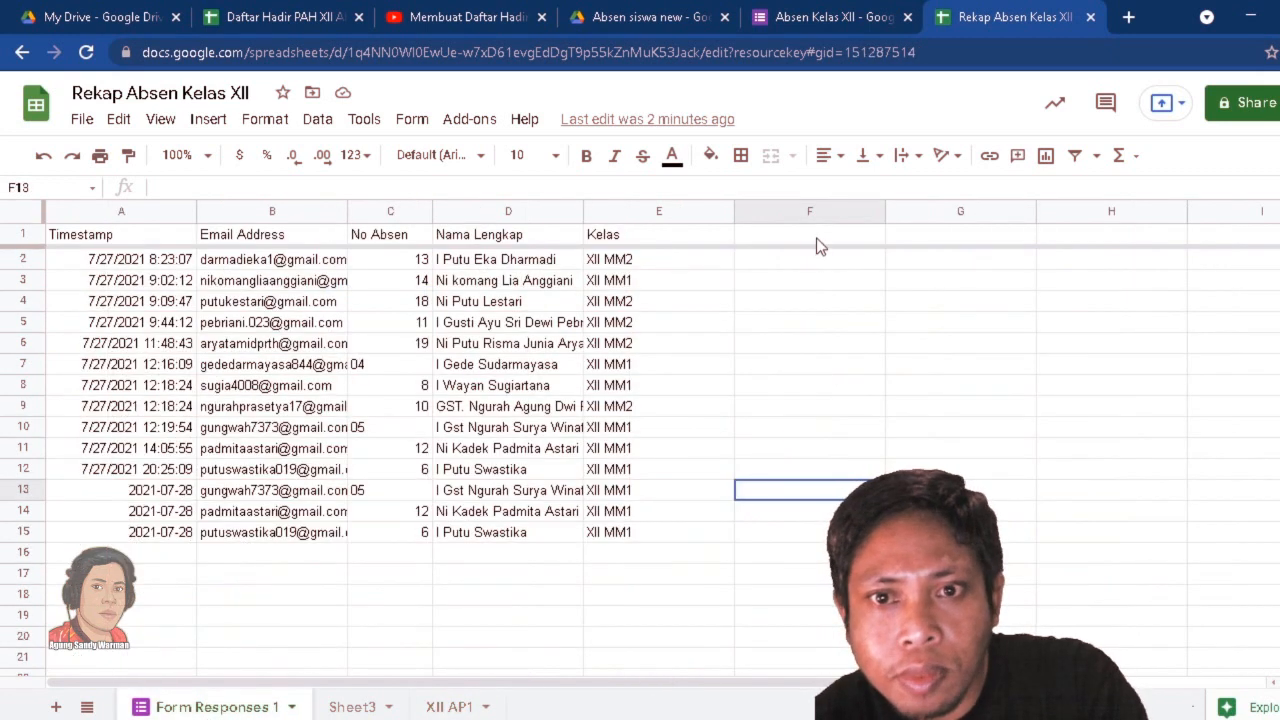
{"action": "left_click", "coordinate": [782, 238]}
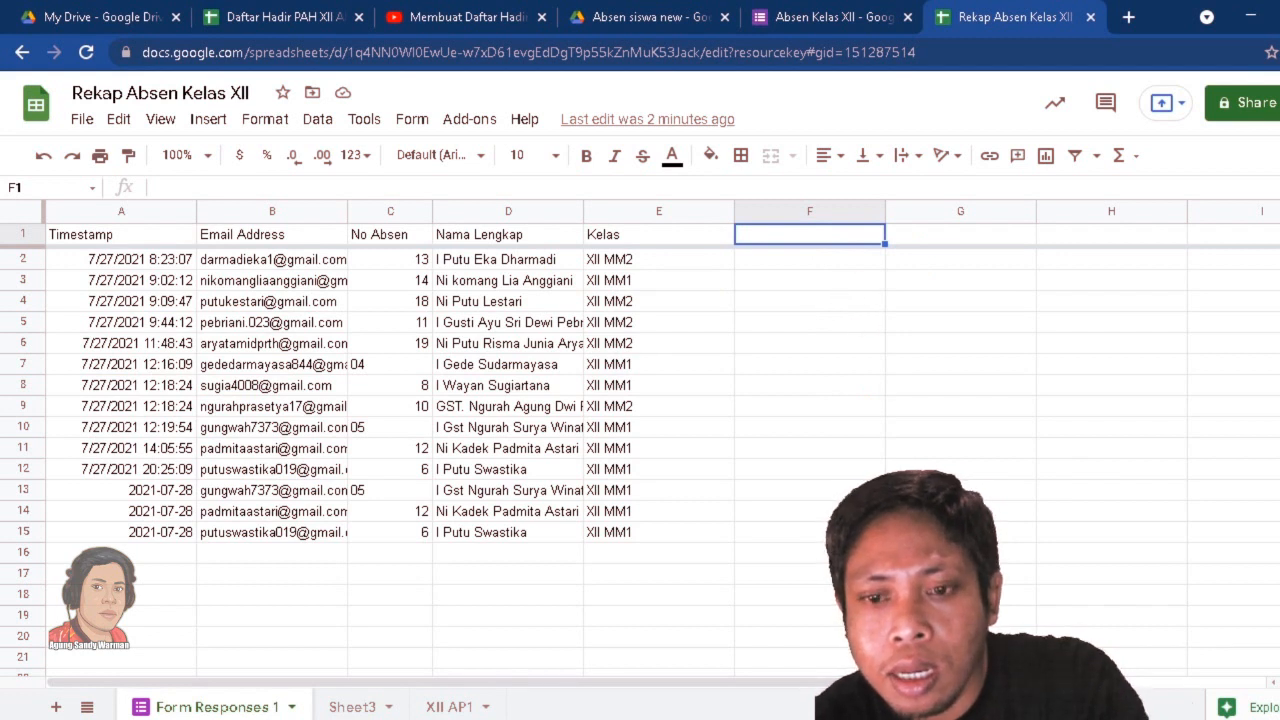
{"action": "key", "text": "alt+Tab"}
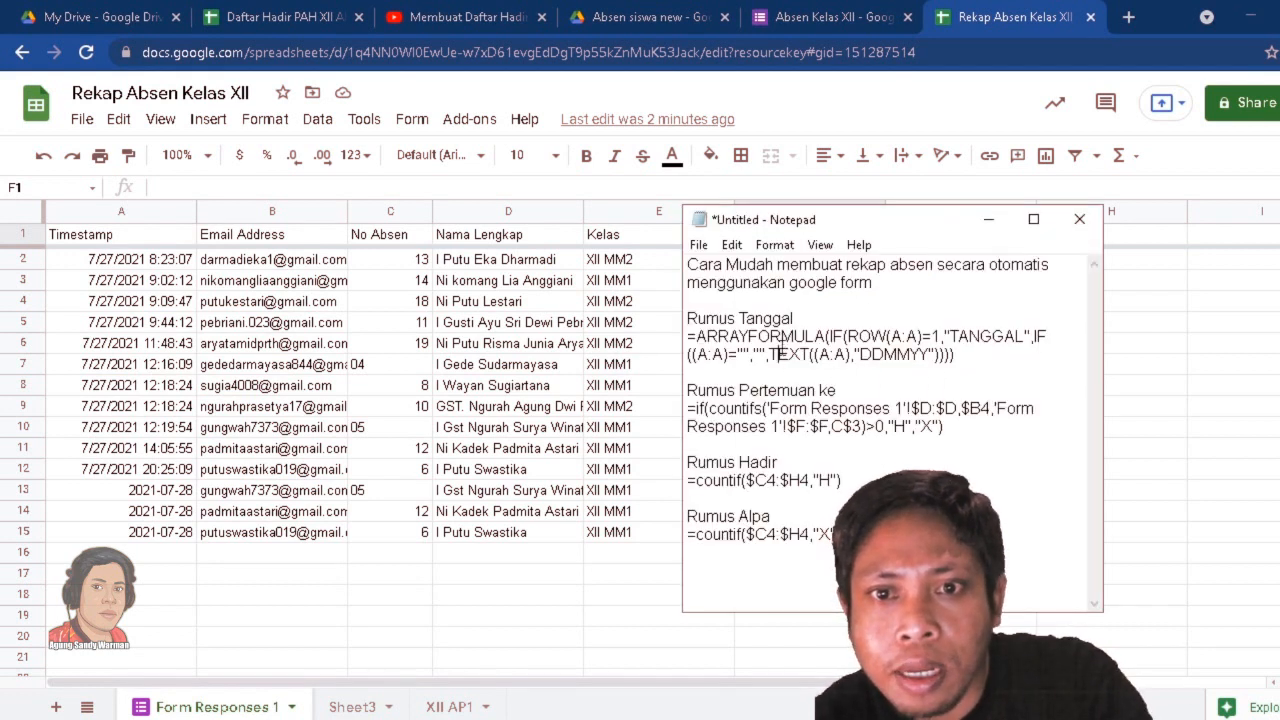
{"action": "left_click_drag", "start_coordinate": [966, 357], "coordinate": [688, 337]}
{"action": "key", "text": "ctrl+c"}
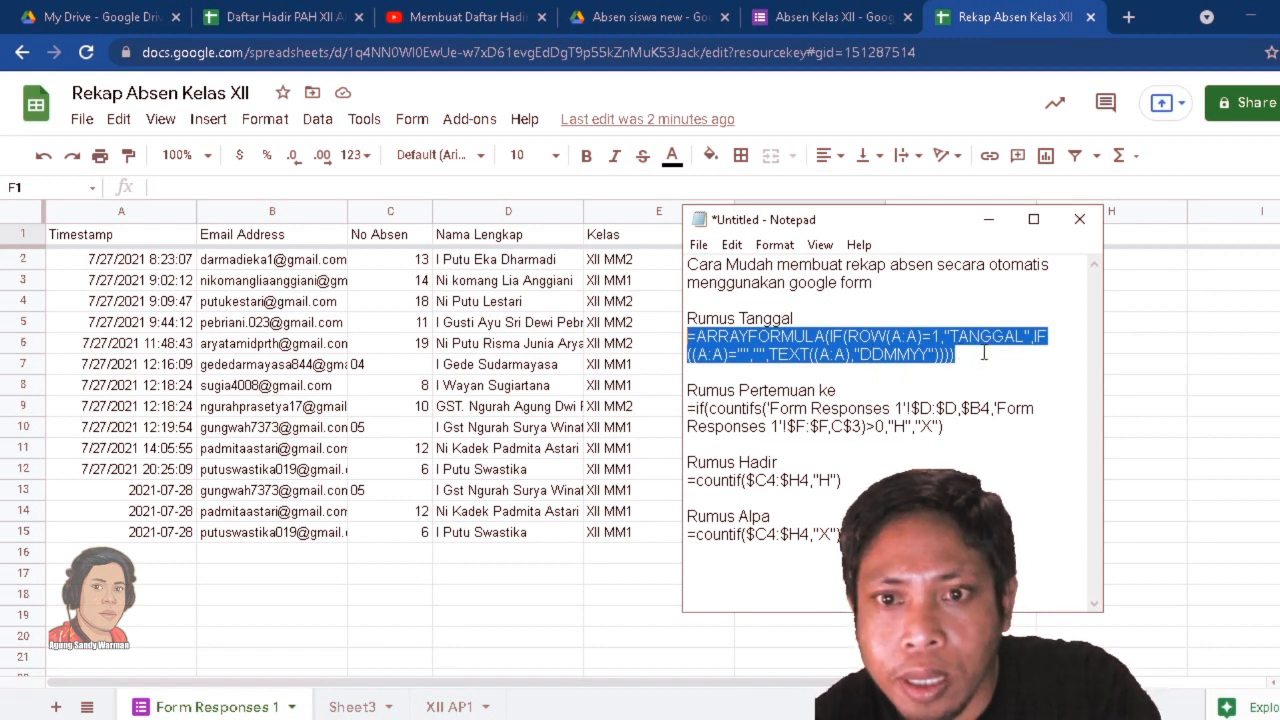
{"action": "left_click", "coordinate": [658, 308]}
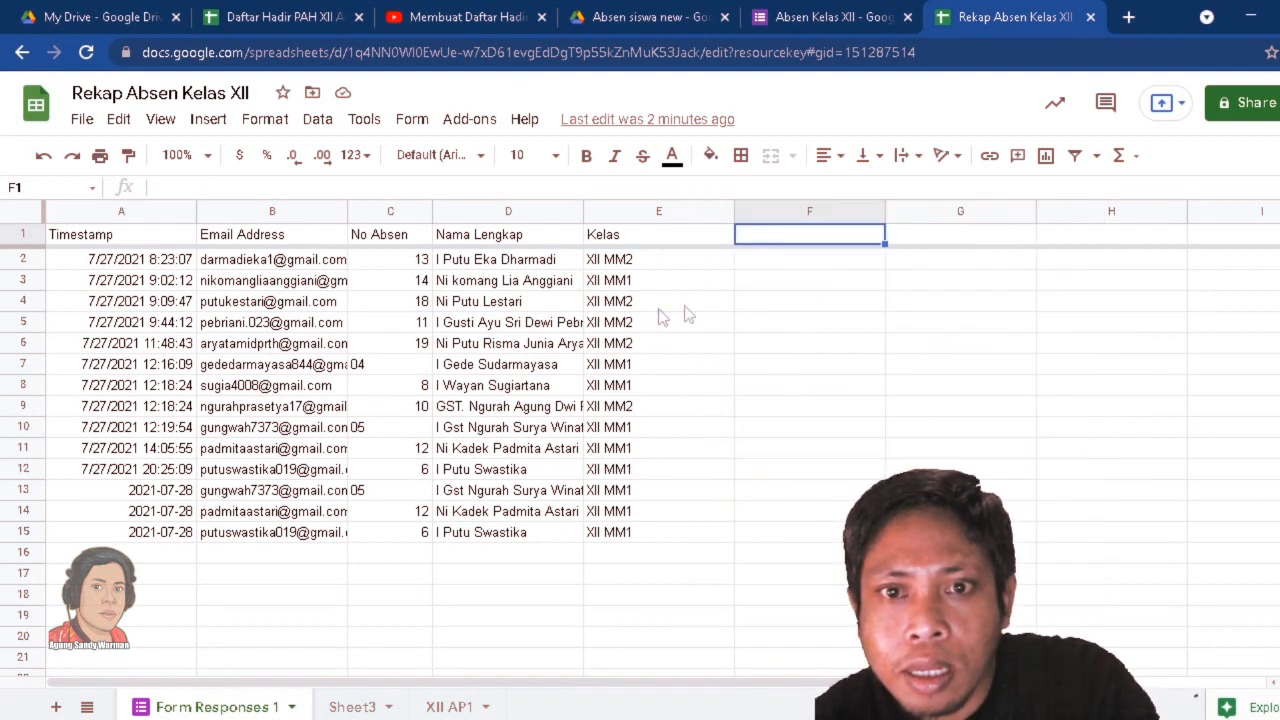
{"action": "left_click", "coordinate": [805, 240]}
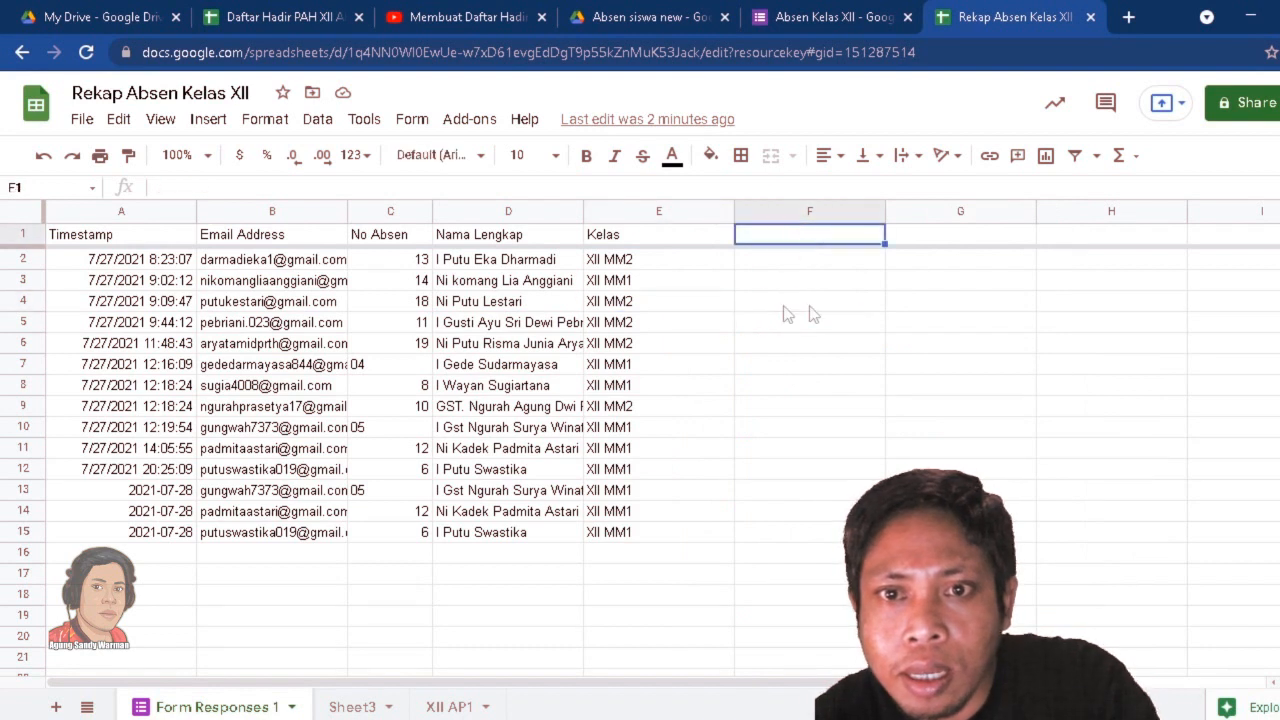
{"action": "right_click", "coordinate": [812, 241]}
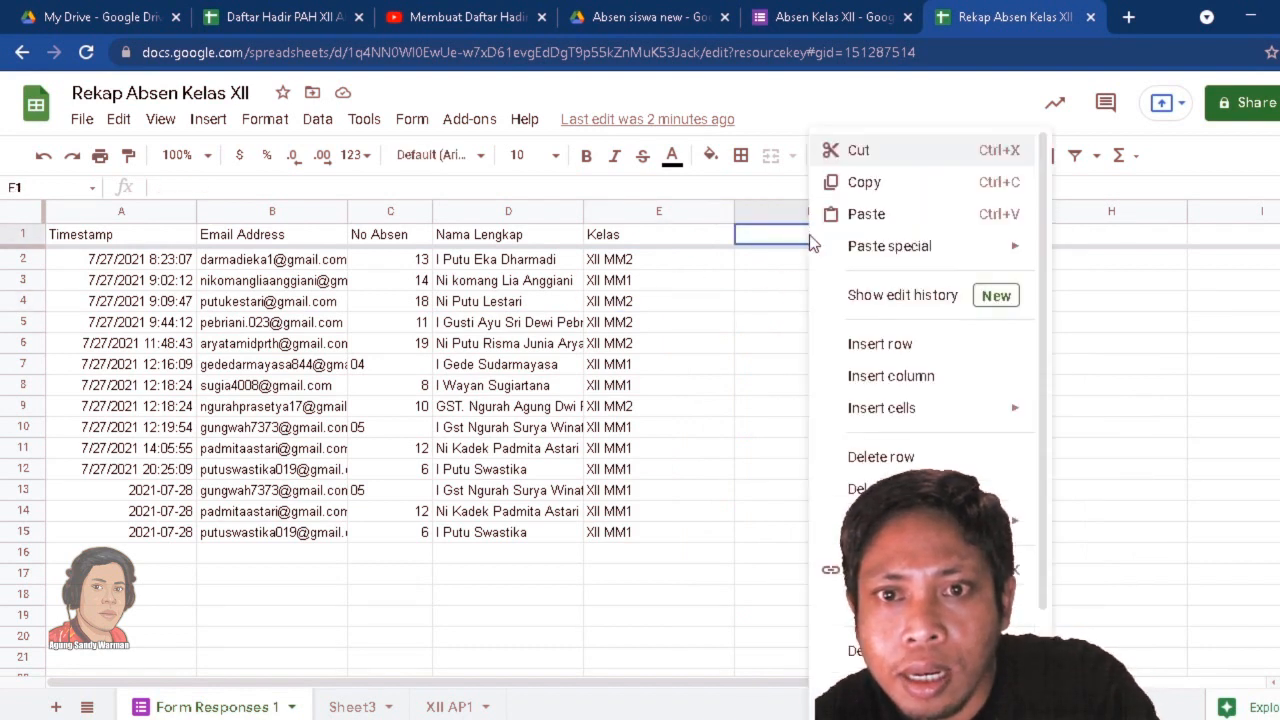
{"action": "left_click", "coordinate": [866, 214]}
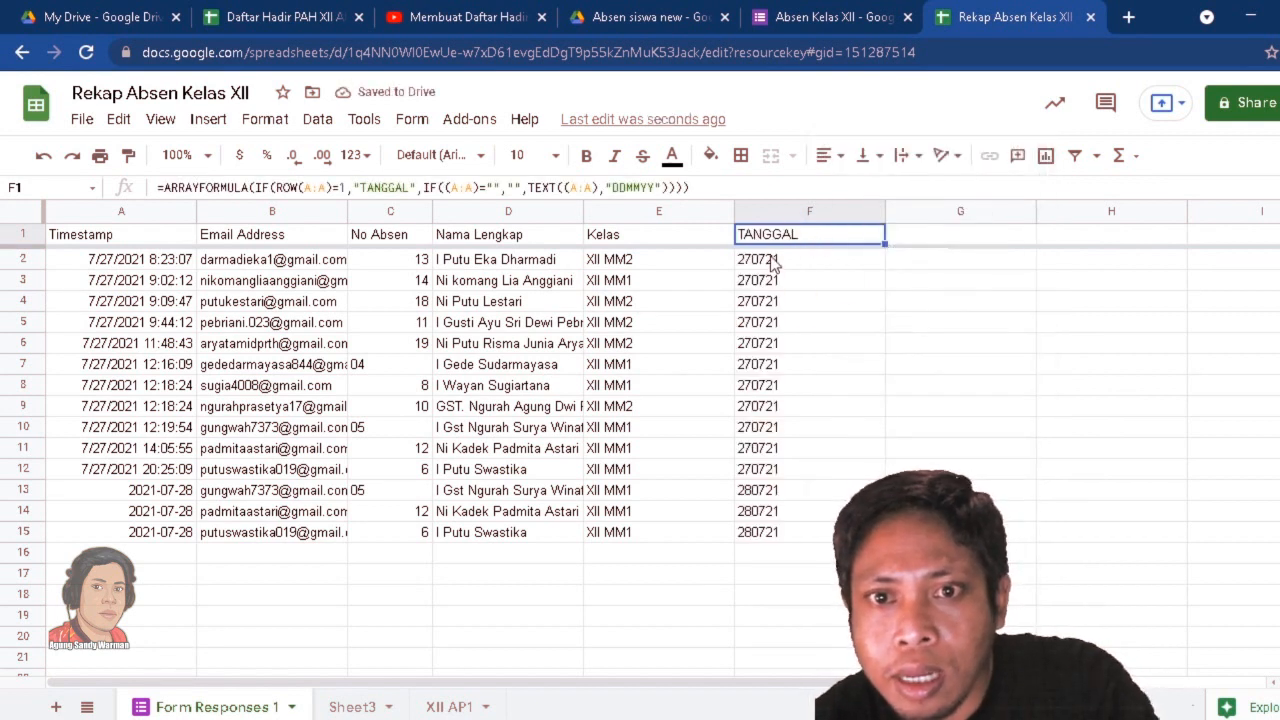
{"action": "left_click", "coordinate": [801, 537]}
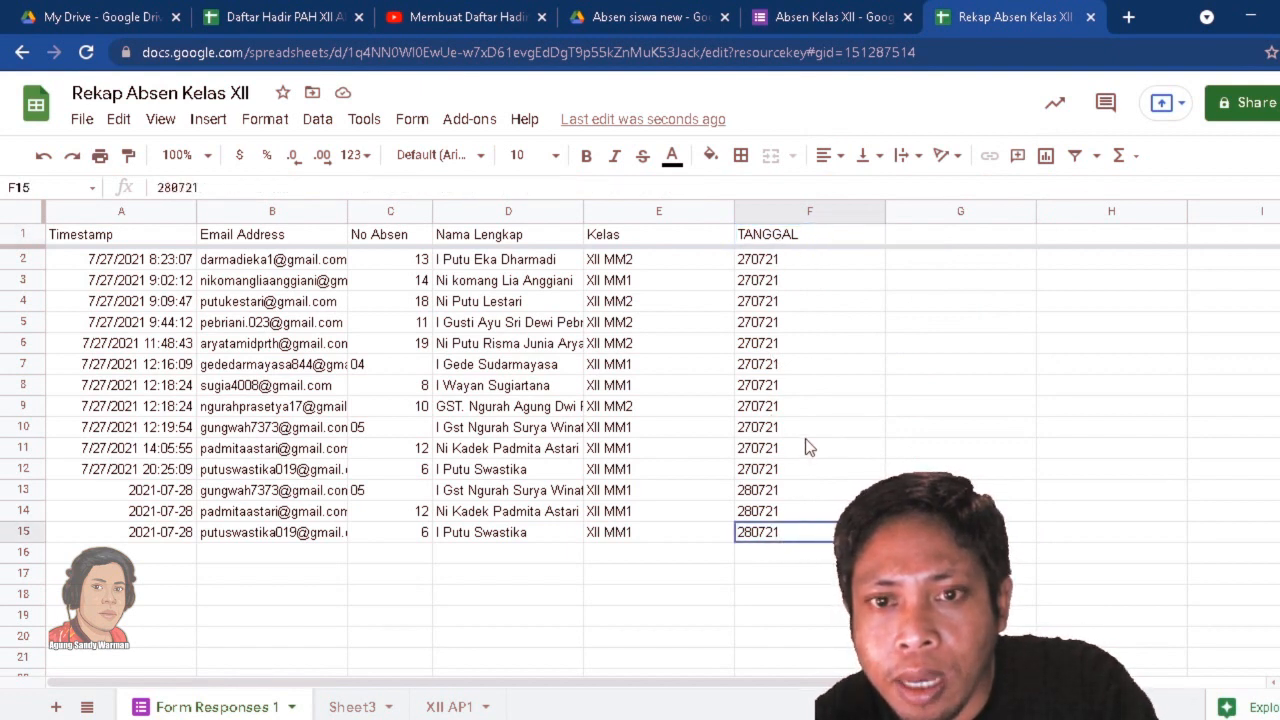
{"action": "left_click", "coordinate": [800, 262]}
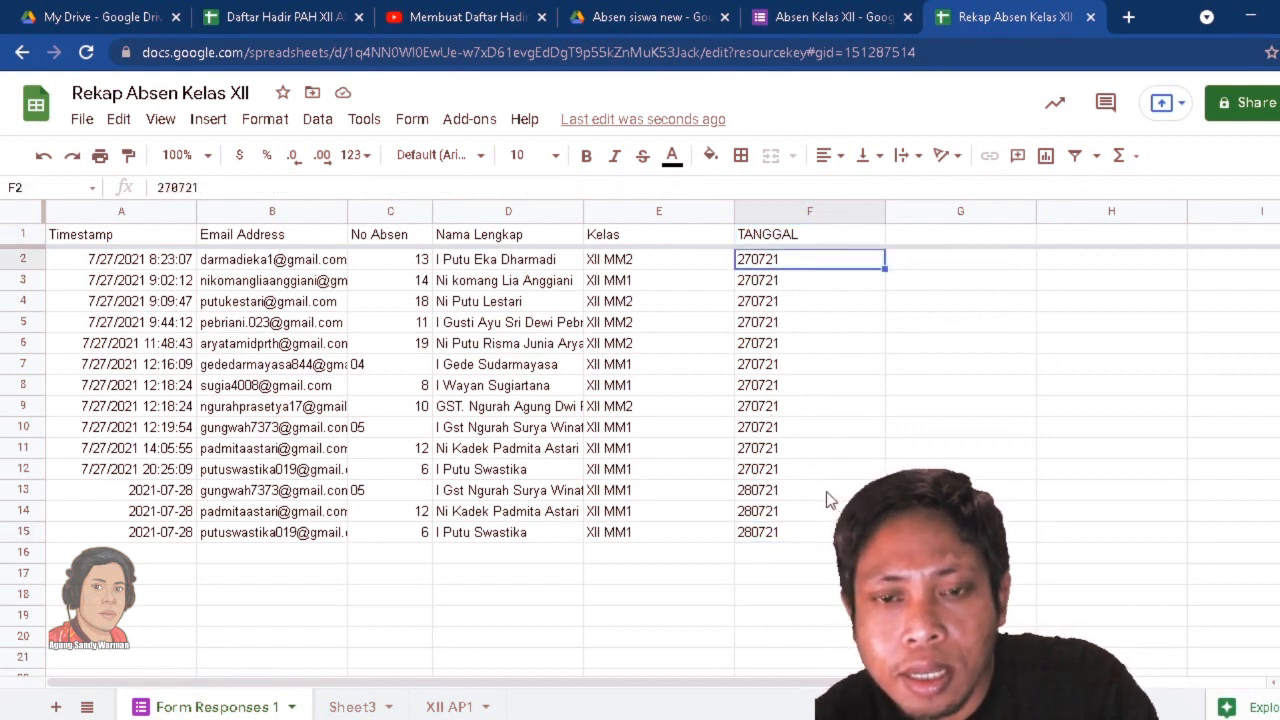
{"action": "left_click", "coordinate": [815, 531]}
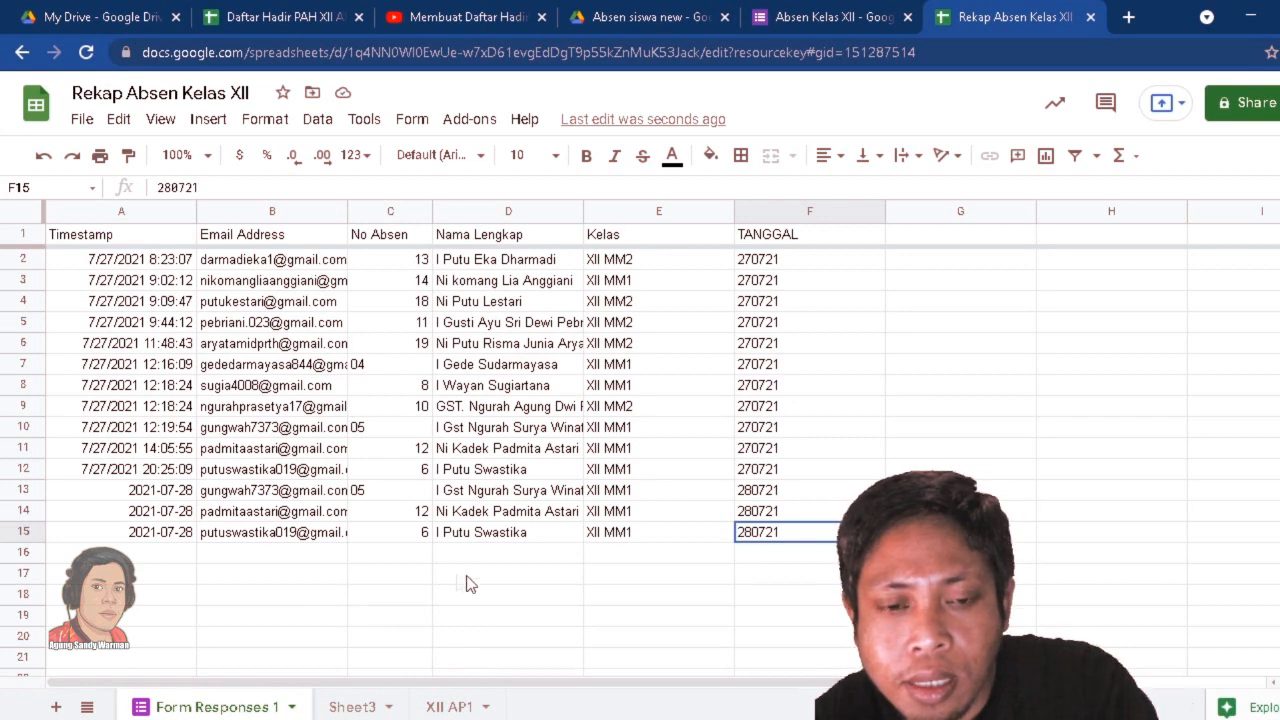
Start a COUNTIFS formula in cell C4 of XII AP1, using the Nama Lengkap column D of Form Responses 1 as its first range.
{"action": "left_click", "coordinate": [440, 709]}
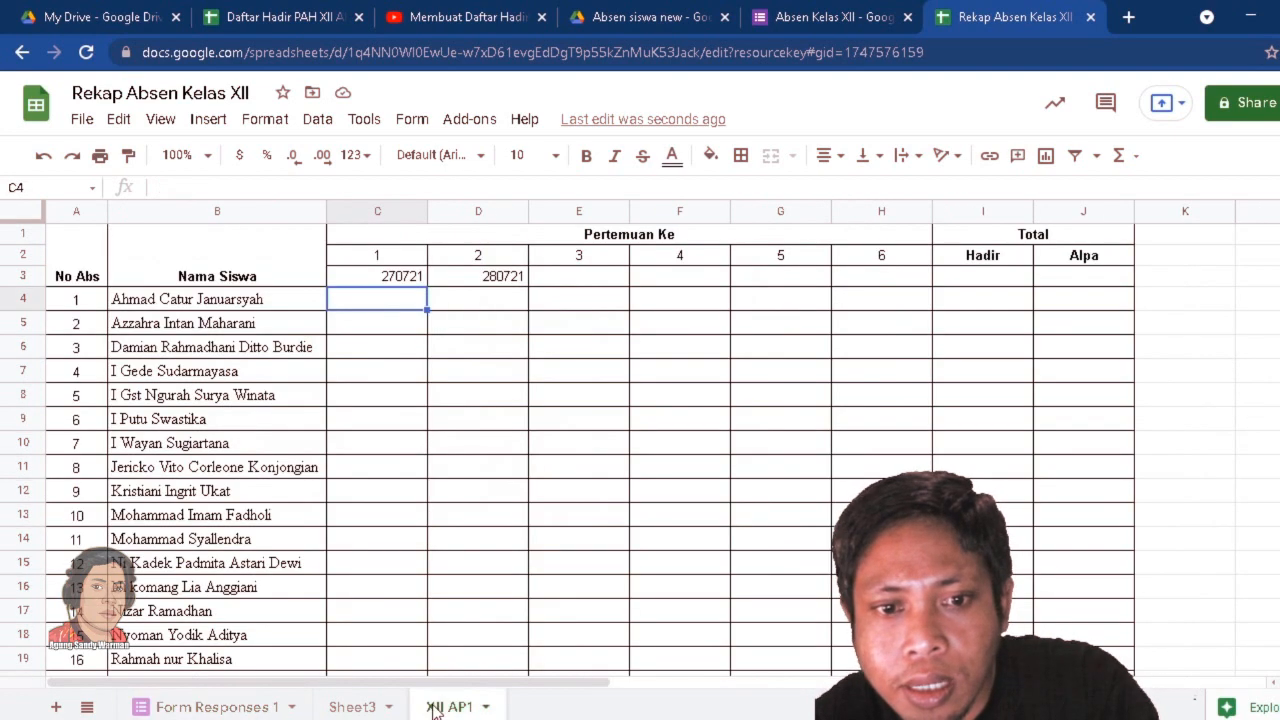
{"action": "left_click", "coordinate": [495, 372]}
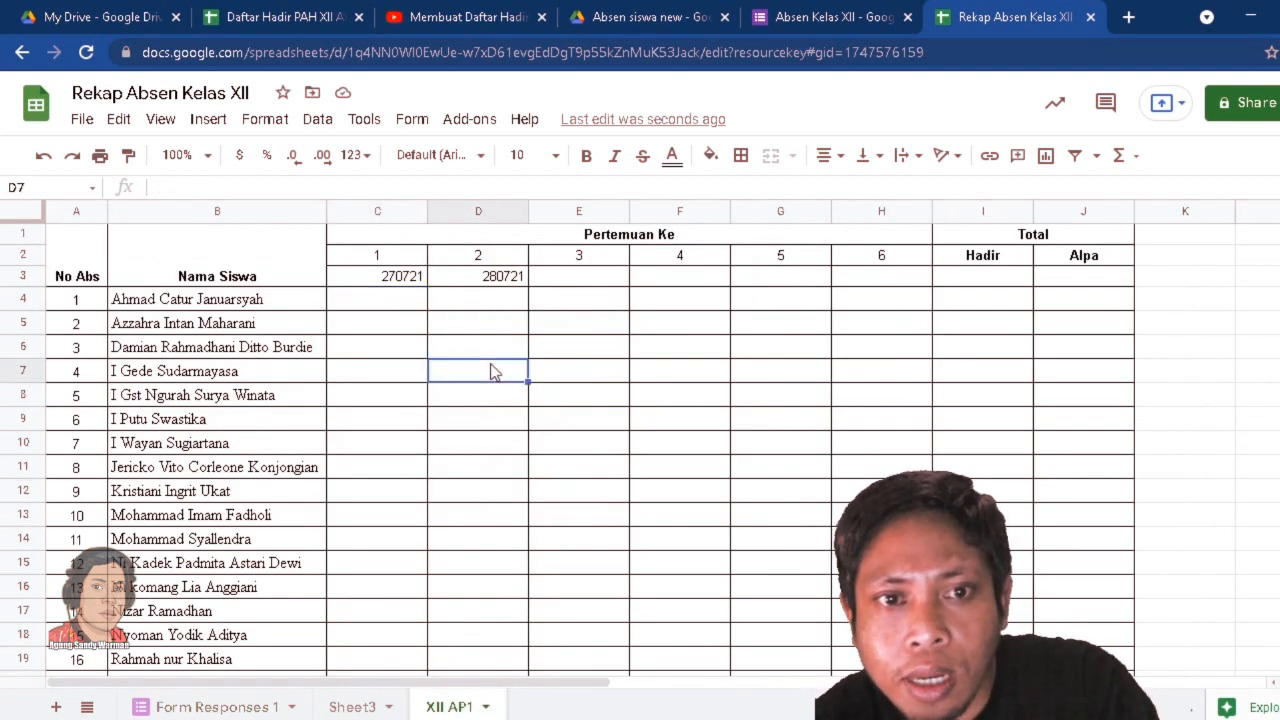
{"action": "left_click", "coordinate": [393, 305]}
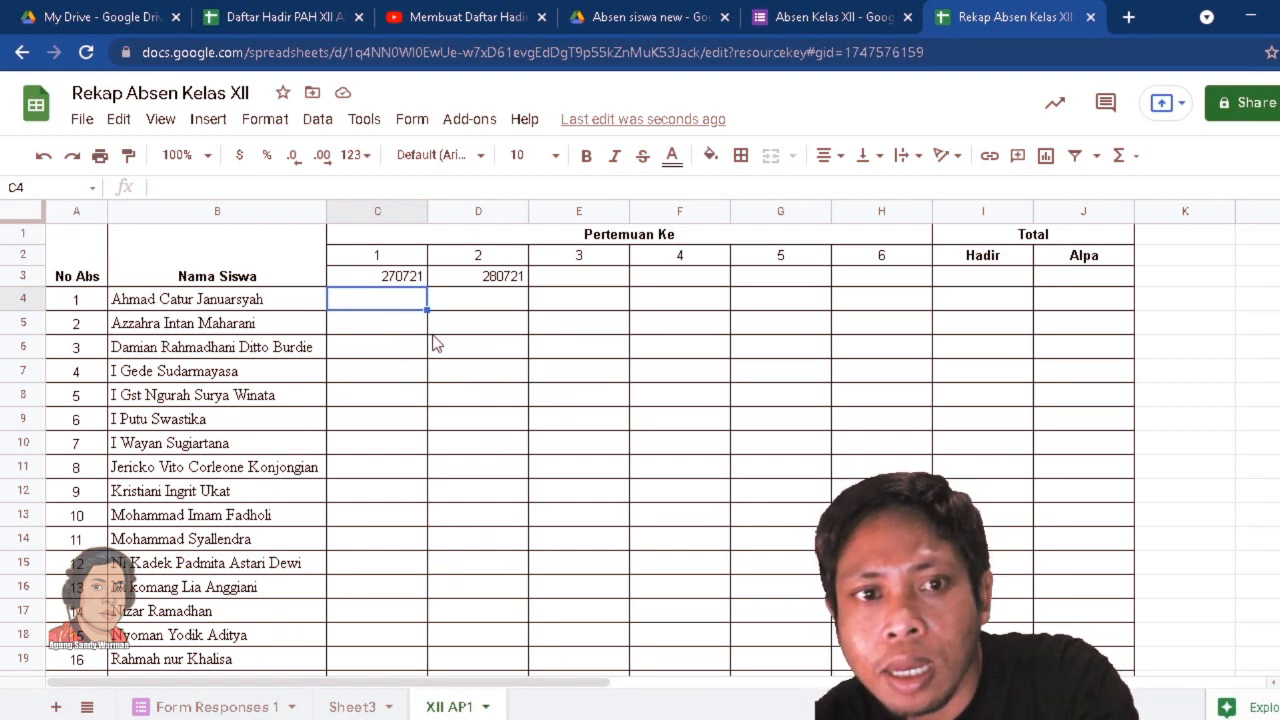
{"action": "type", "text": "="}
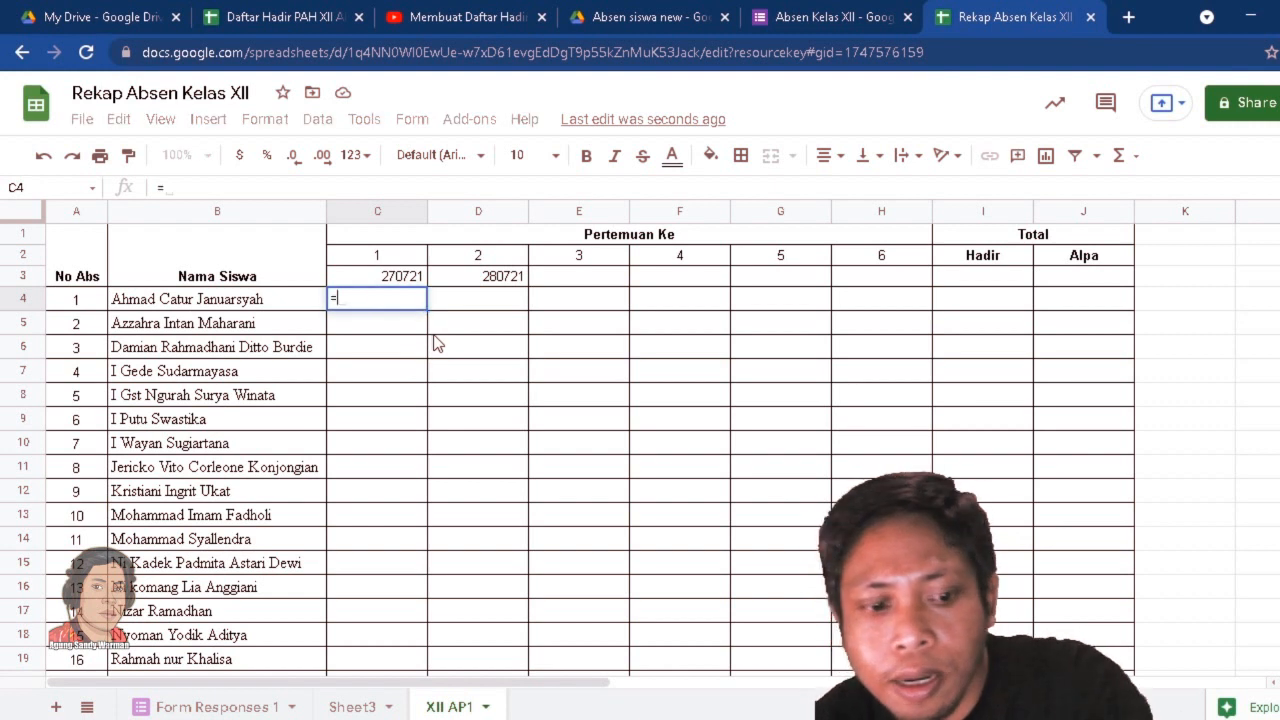
{"action": "type", "text": "counti"}
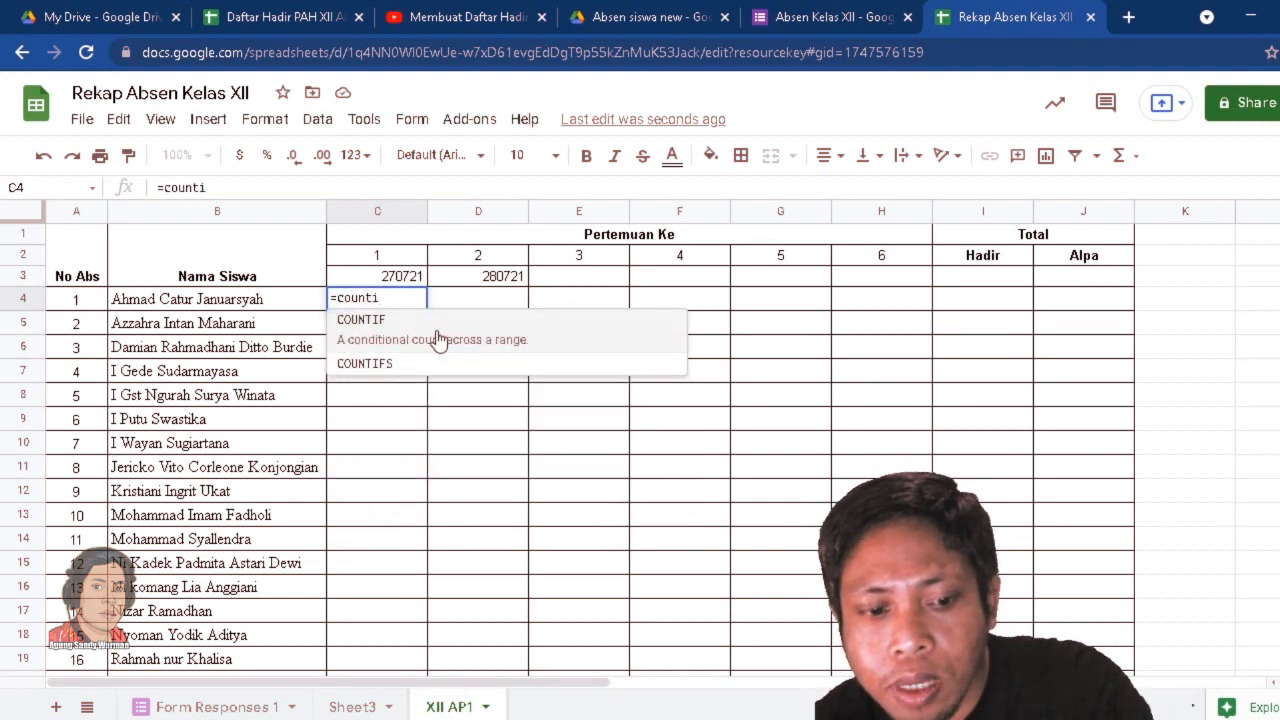
{"action": "type", "text": "fs"}
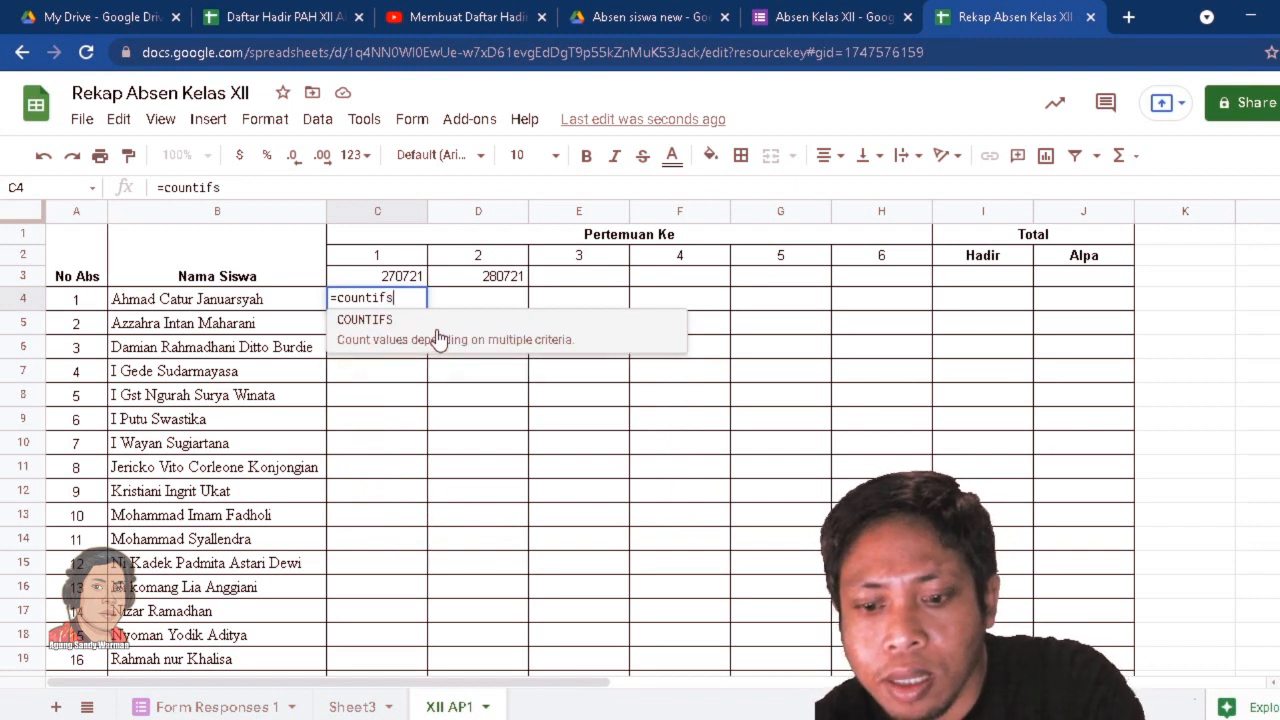
{"action": "type", "text": "("}
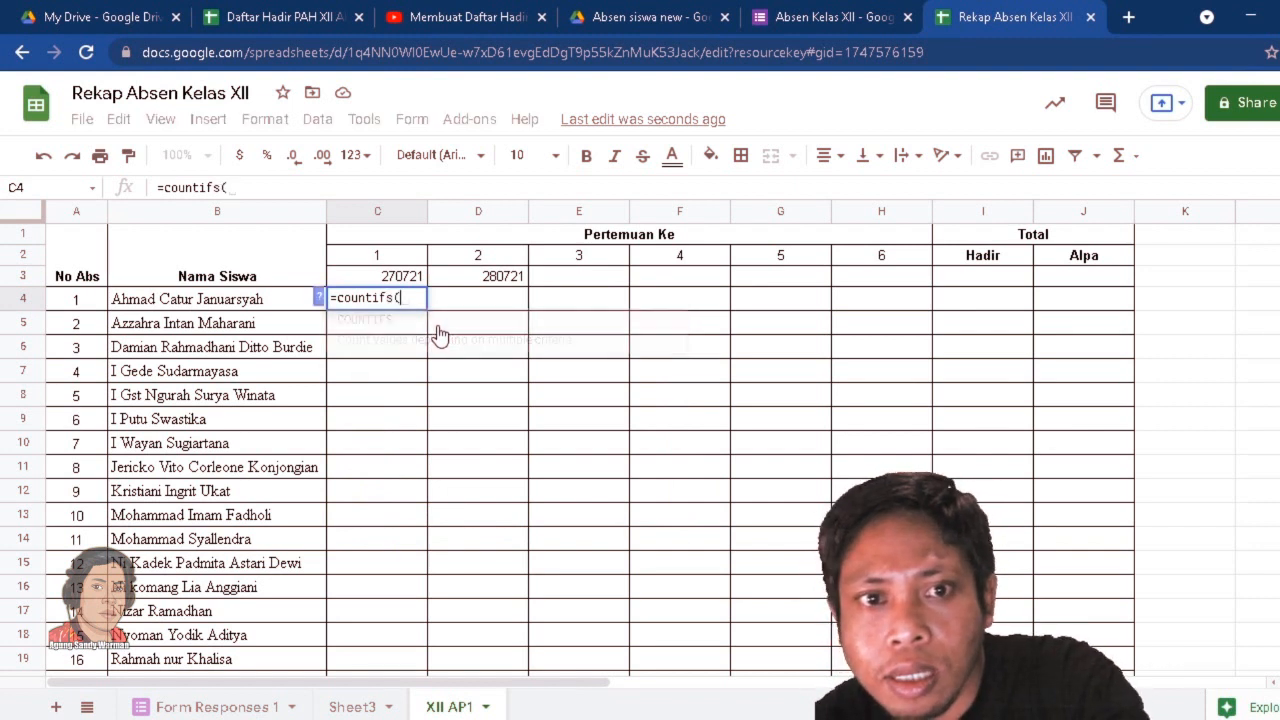
{"action": "left_click", "coordinate": [205, 708]}
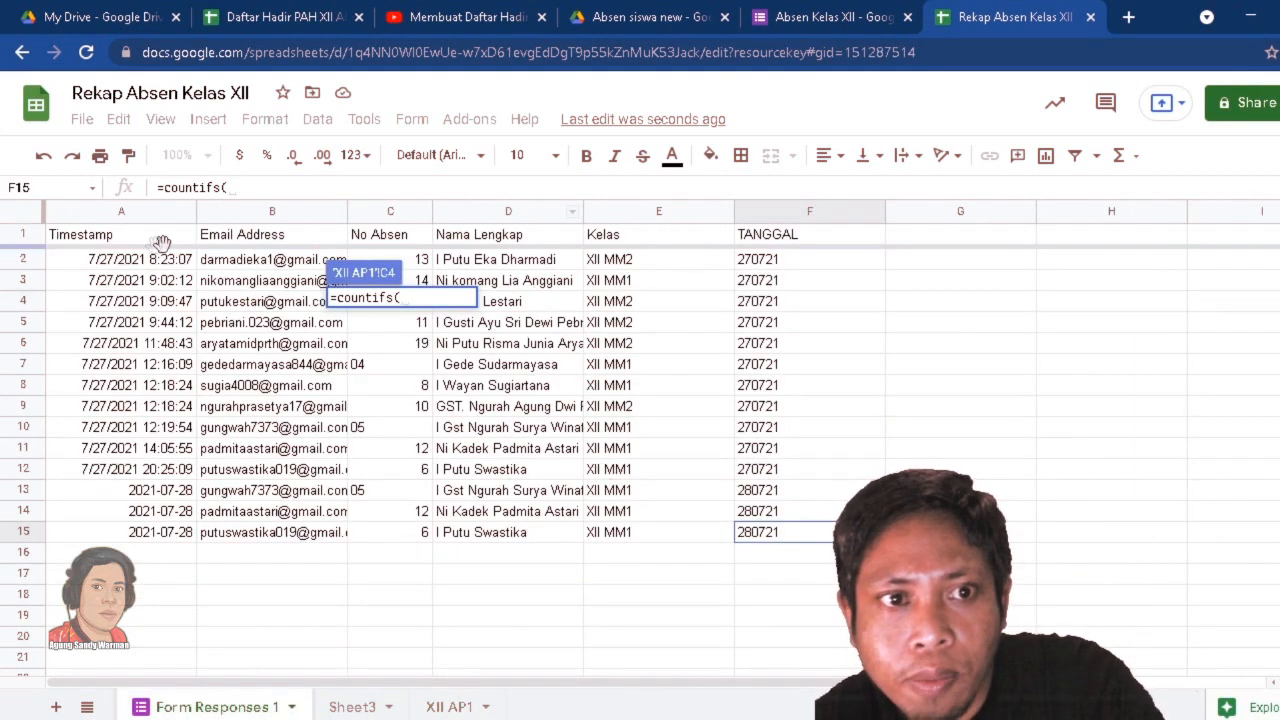
{"action": "left_click", "coordinate": [508, 218]}
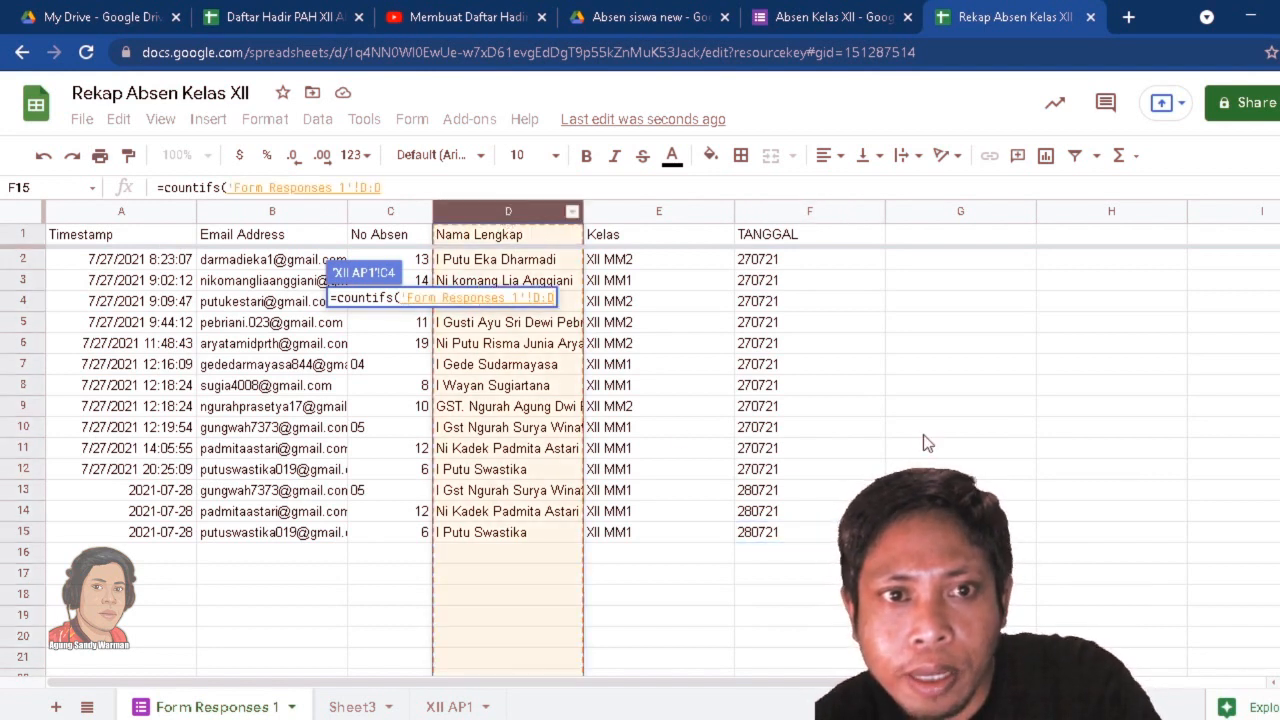
Add the student name in cell B4 of XII AP1 as the first criterion of the COUNTIFS formula.
{"action": "left_click", "coordinate": [372, 186]}
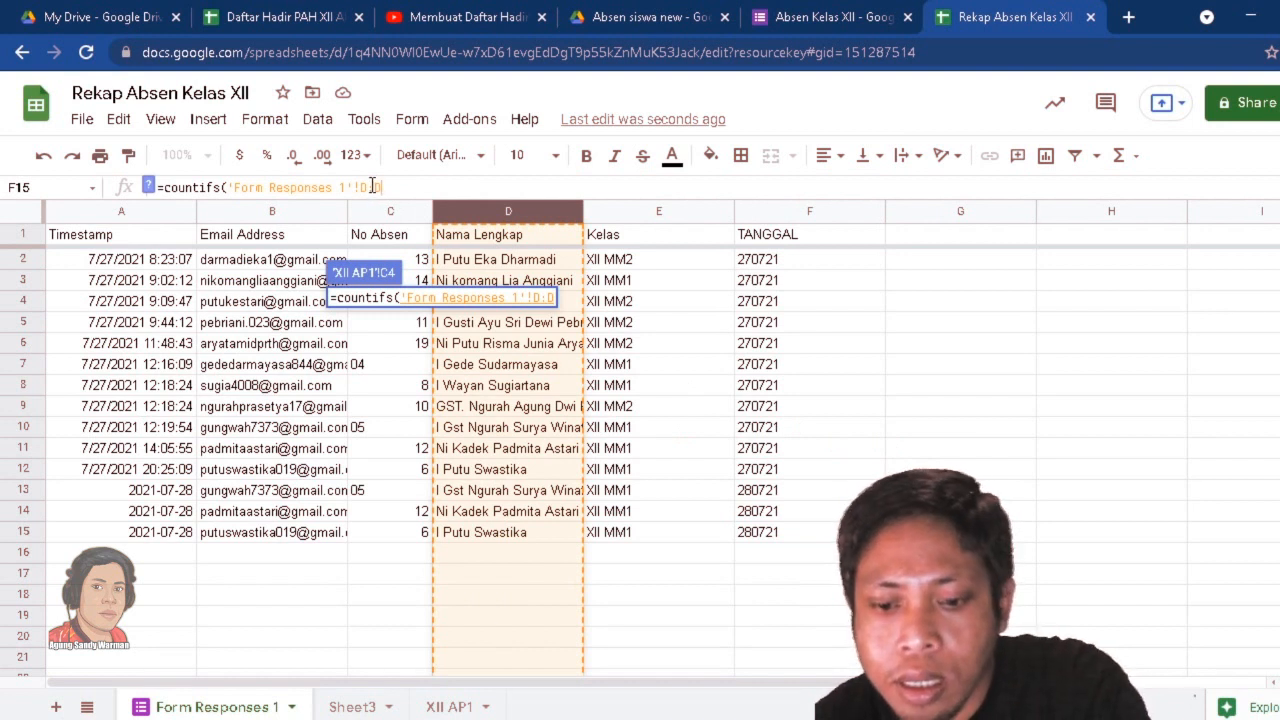
{"action": "type", "text": ";"}
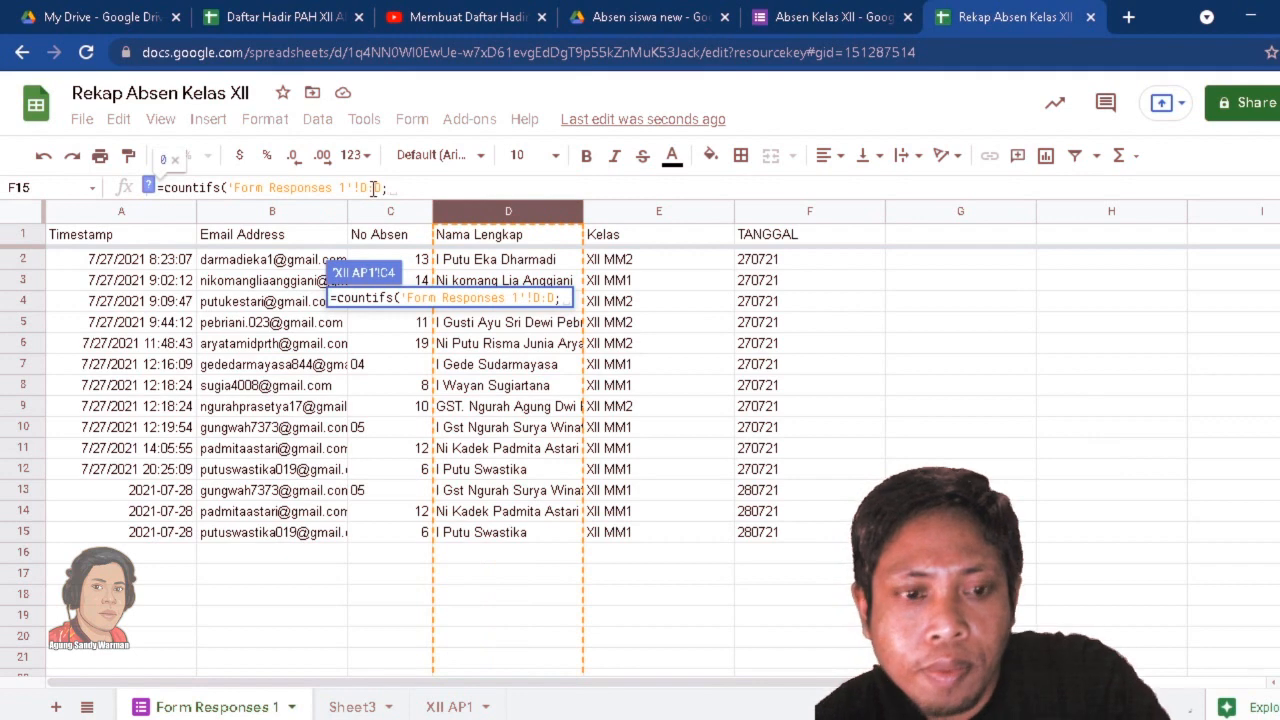
{"action": "left_click", "coordinate": [455, 710]}
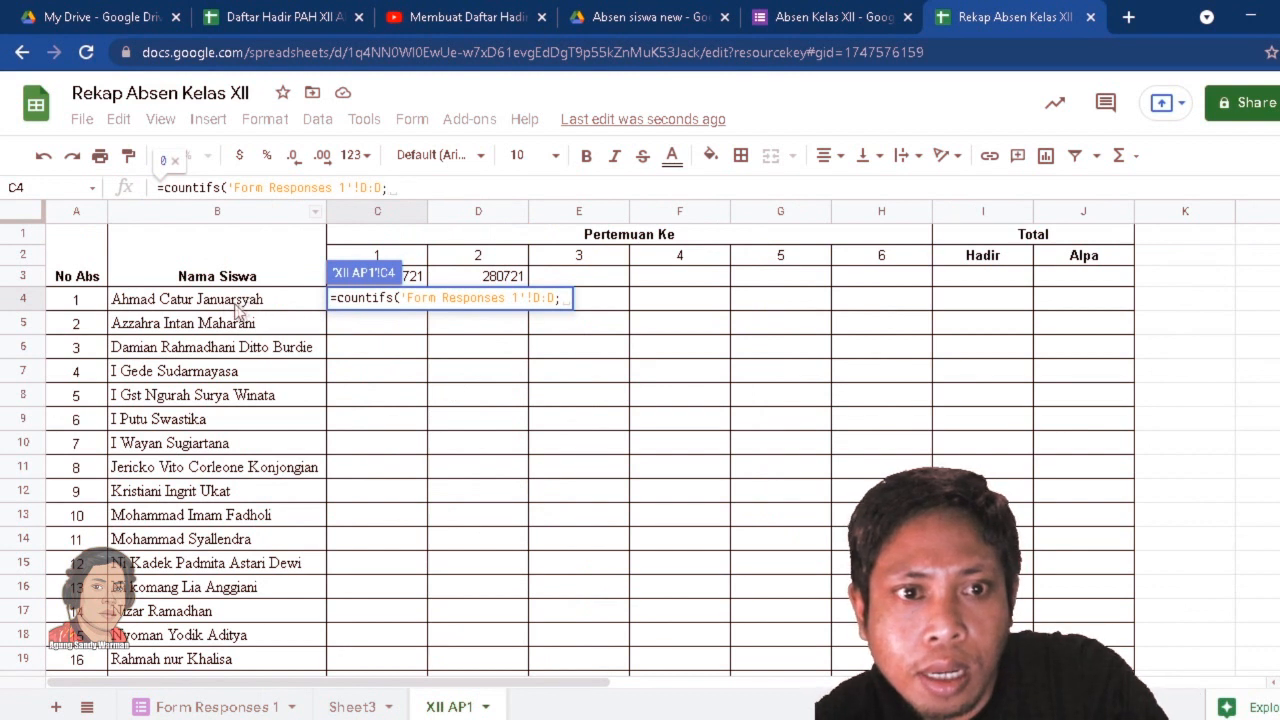
{"action": "left_click", "coordinate": [203, 308]}
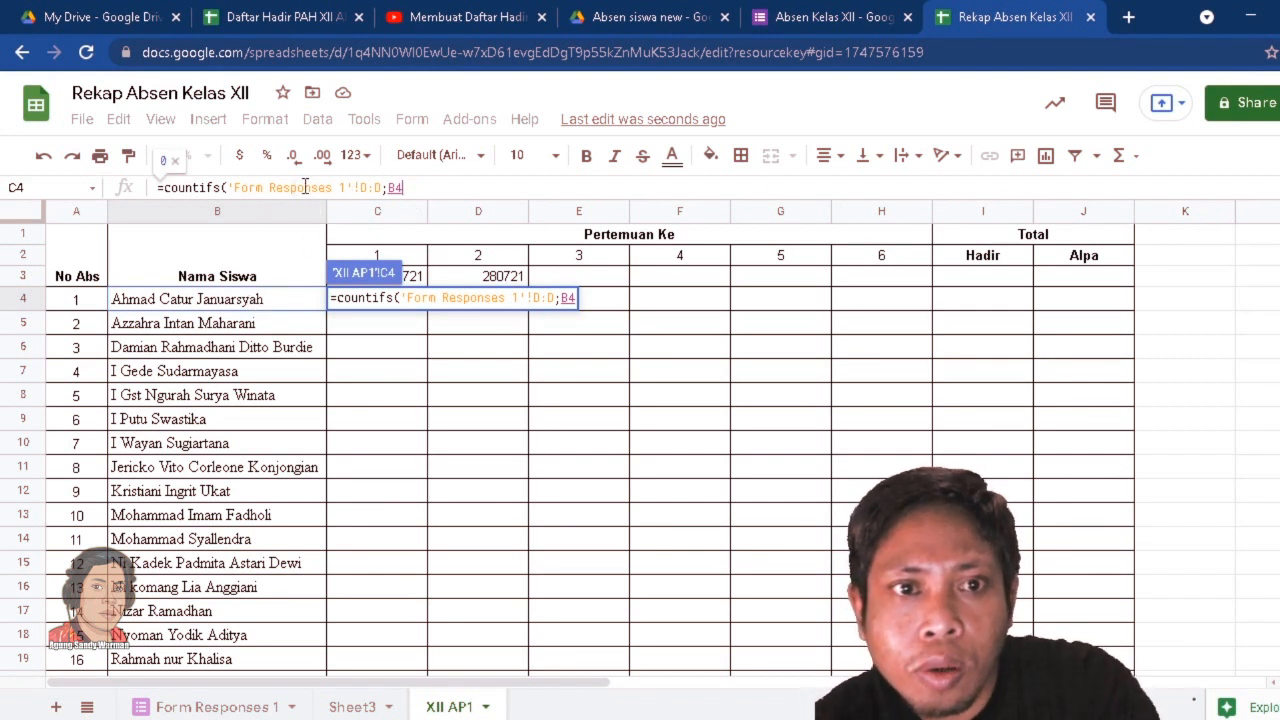
Make the COUNTIFS name range absolute as $D:$D and add the TANGGAL column of Form Responses 1 as second range $F:$F.
{"action": "left_click", "coordinate": [372, 187]}
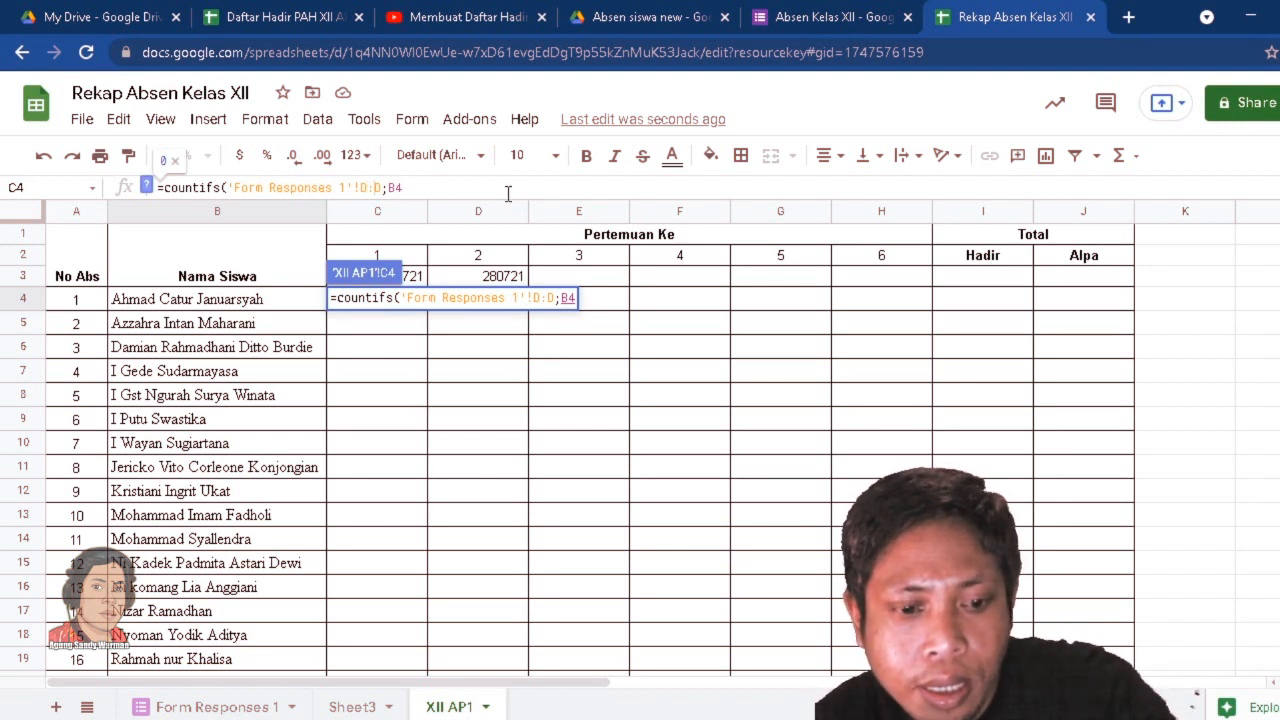
{"action": "key", "text": "F4"}
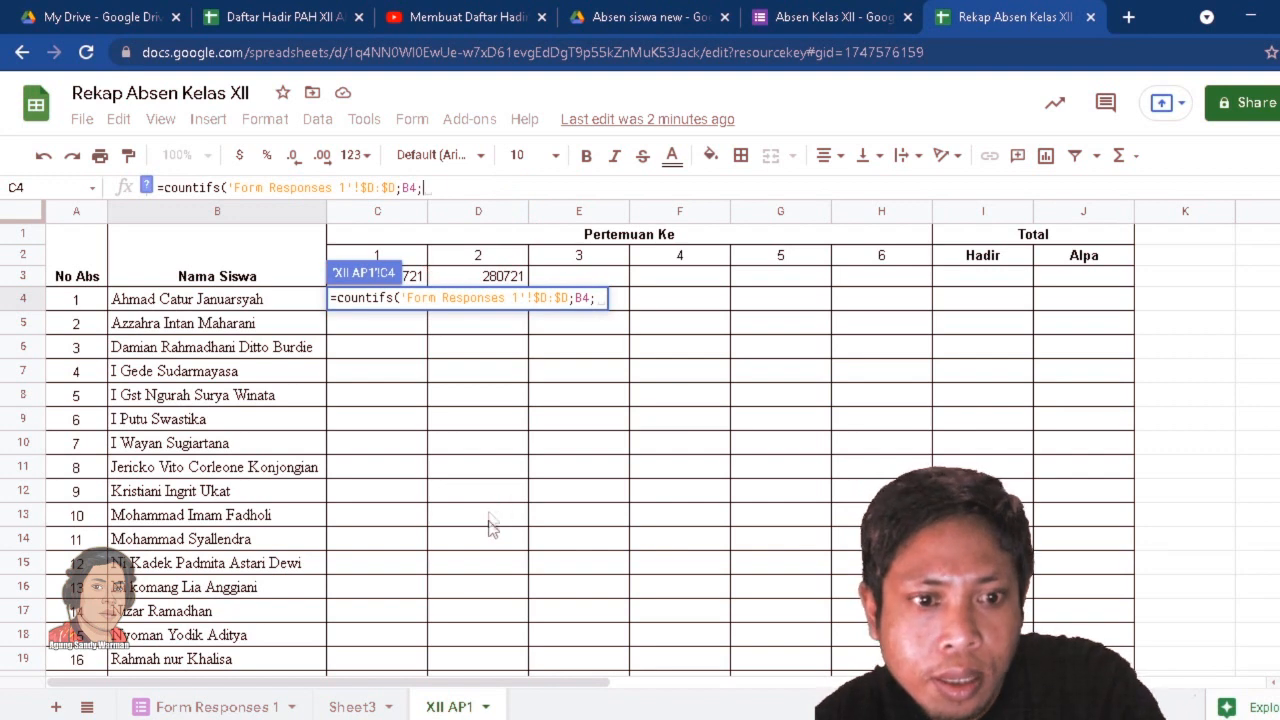
{"action": "left_click", "coordinate": [218, 705]}
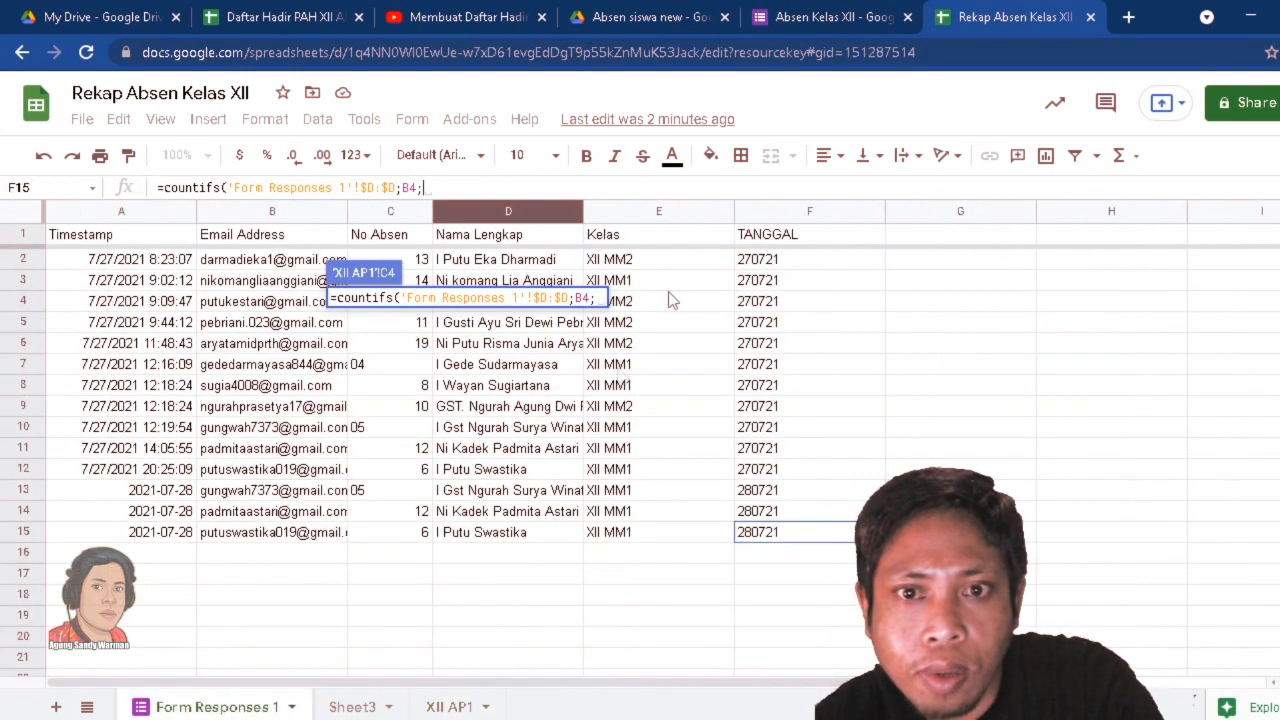
{"action": "left_click", "coordinate": [785, 211]}
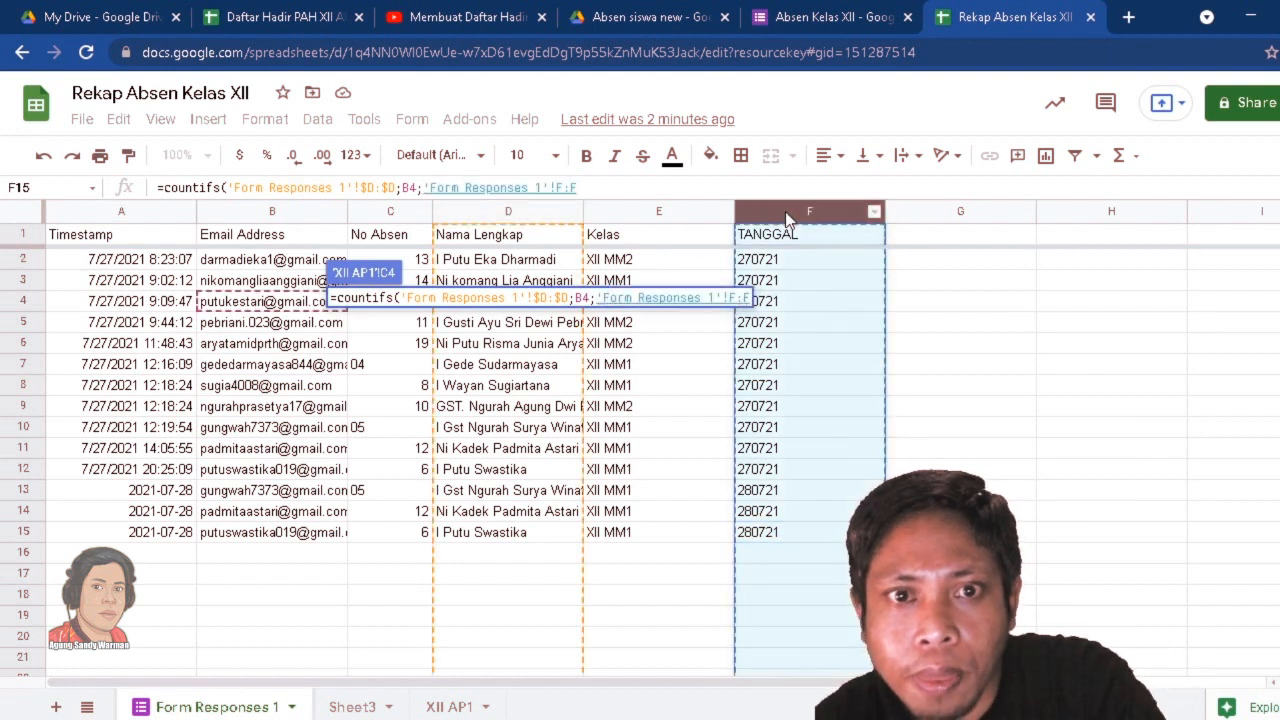
{"action": "left_click", "coordinate": [567, 188]}
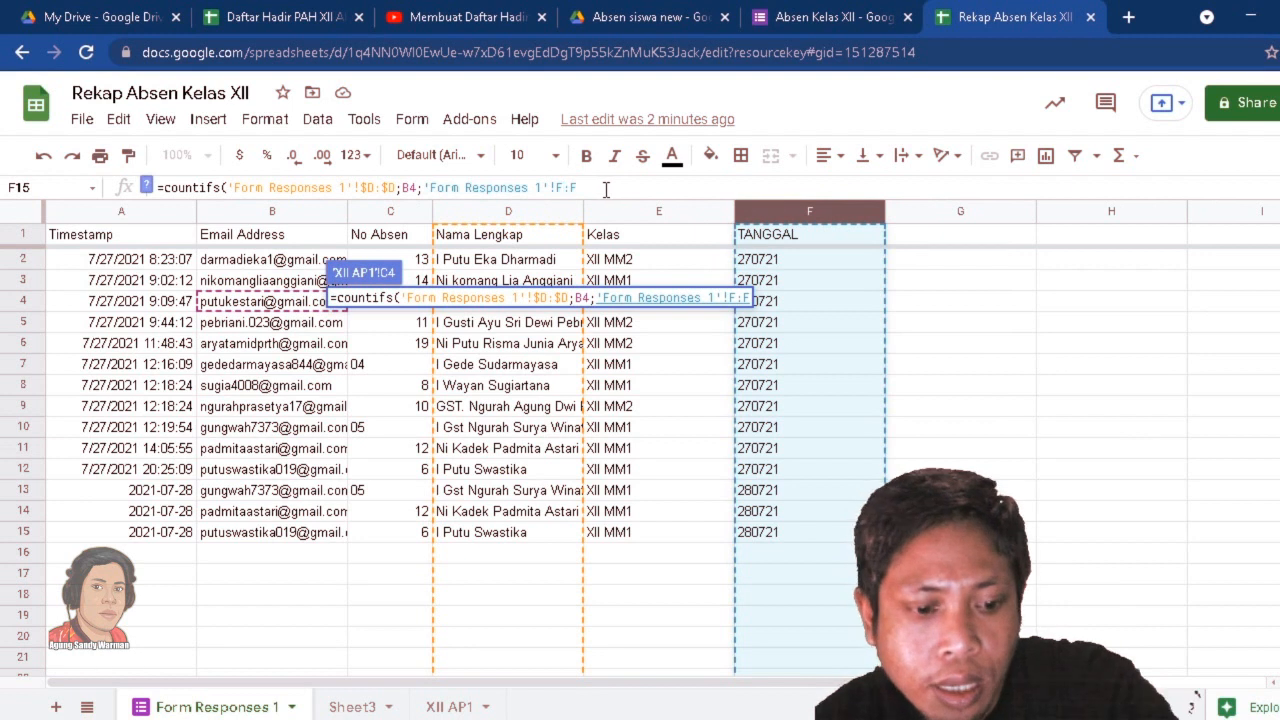
{"action": "key", "text": "F4"}
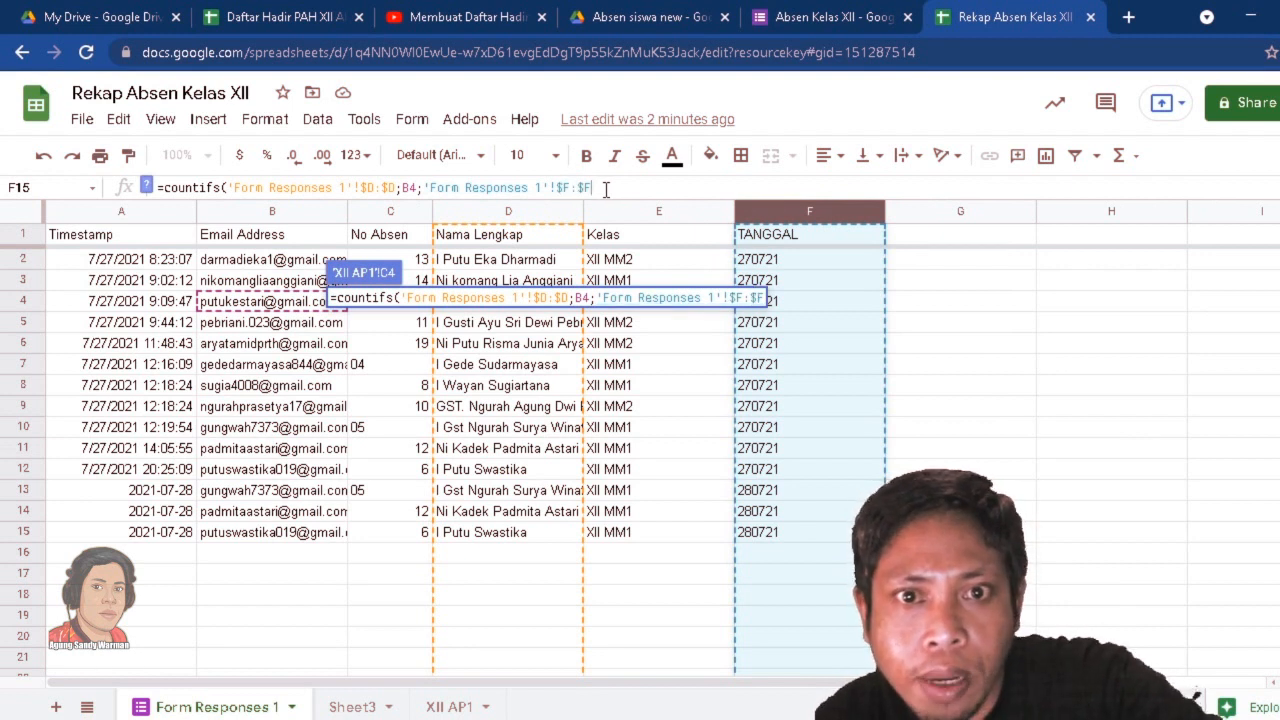
{"action": "type", "text": ";"}
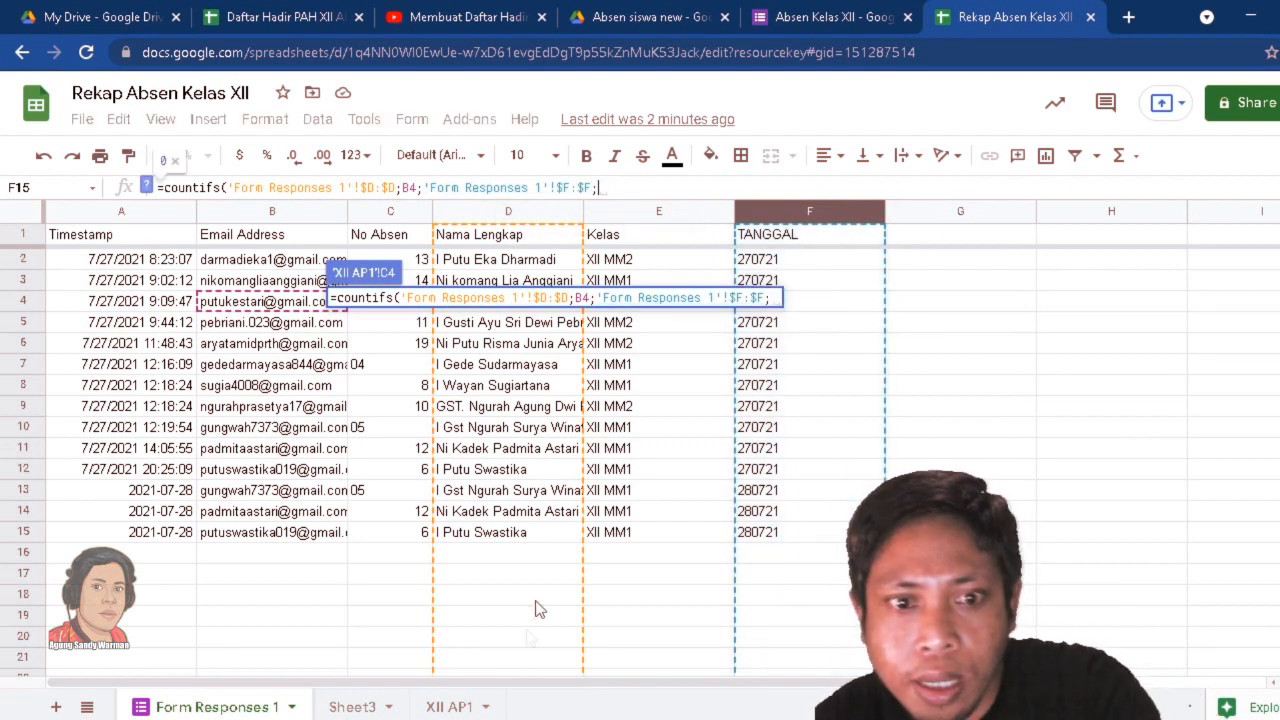
Add the first meeting's date code in cell C3 of XII AP1 as the second criterion and complete the COUNTIFS formula.
{"action": "left_click", "coordinate": [437, 707]}
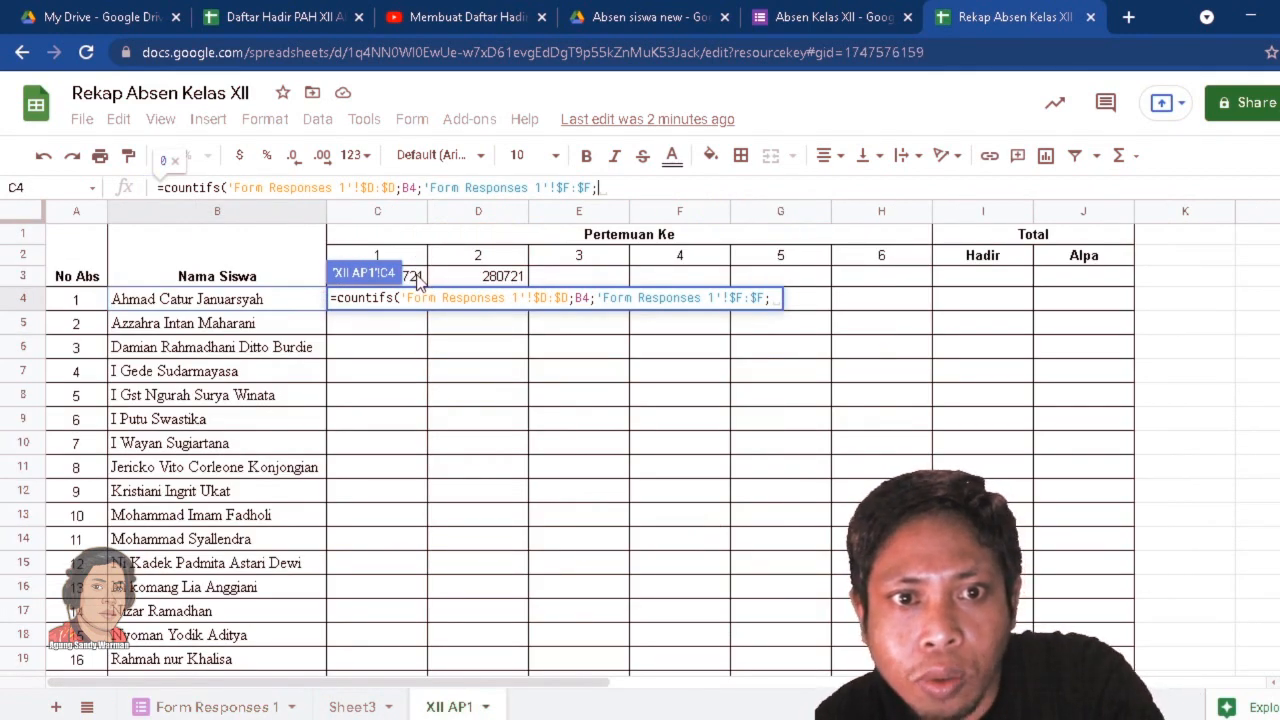
{"action": "left_click", "coordinate": [418, 284]}
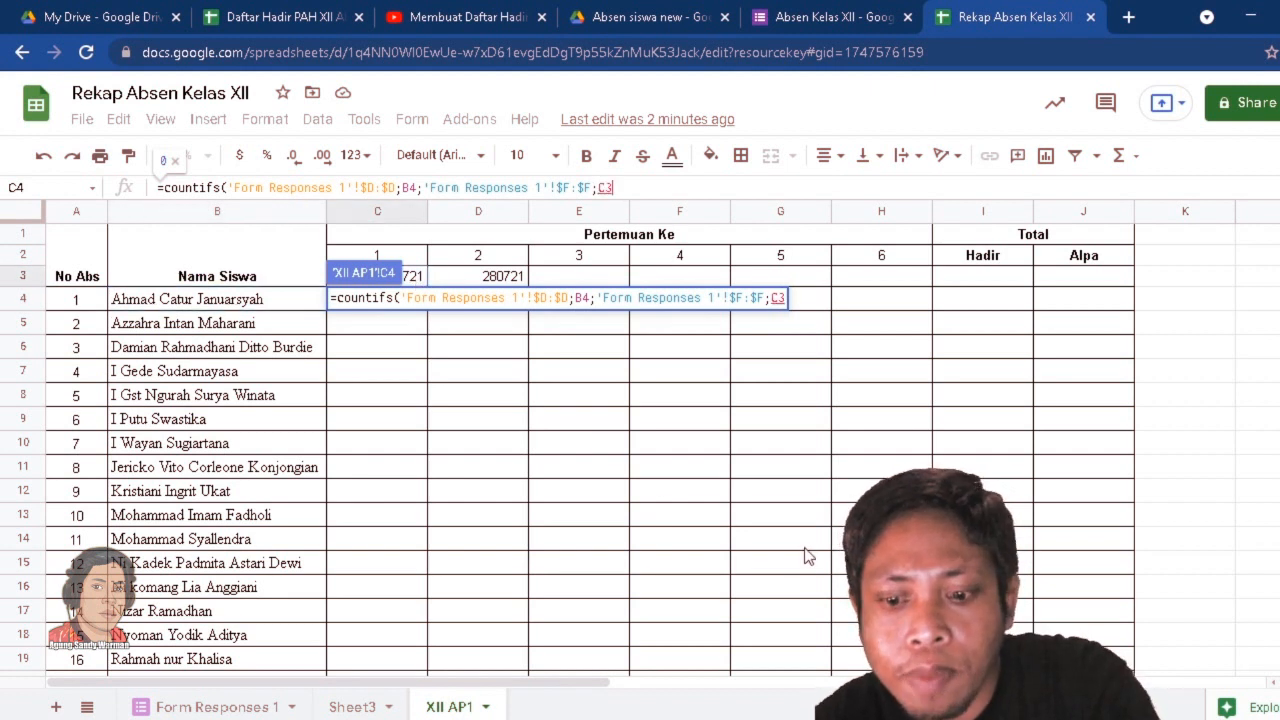
{"action": "type", "text": ")"}
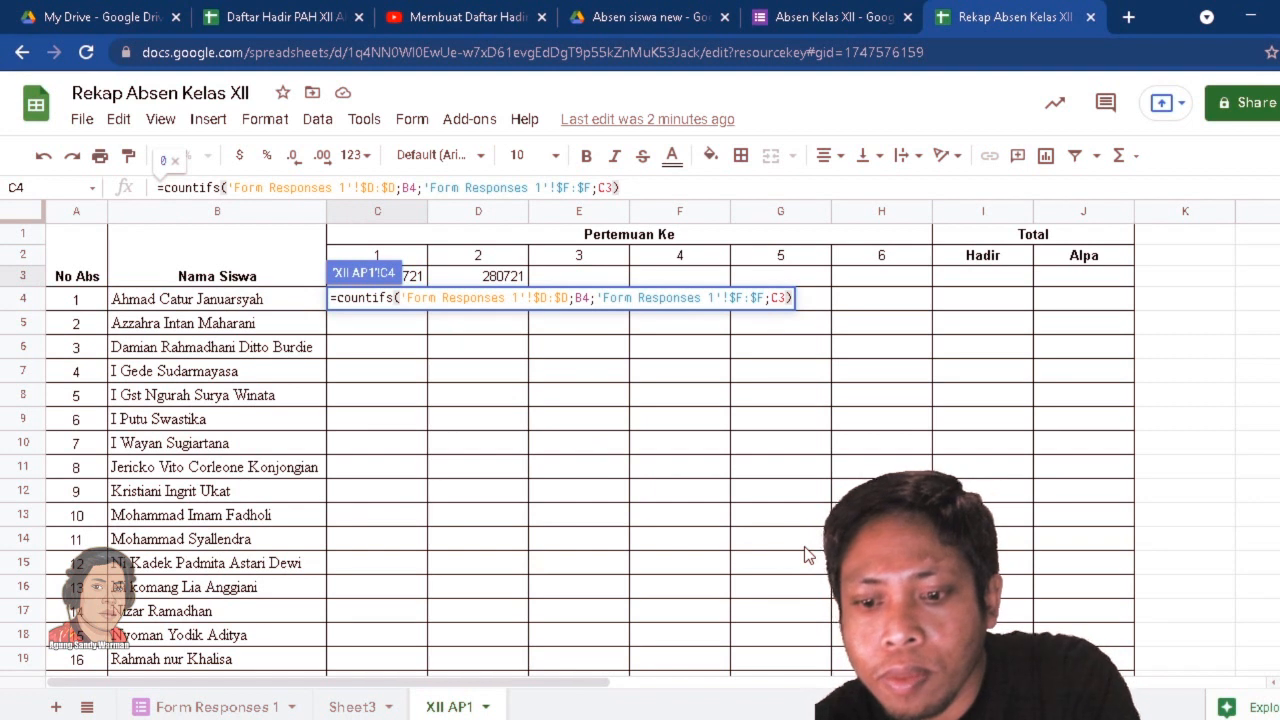
{"action": "key", "text": "Return"}
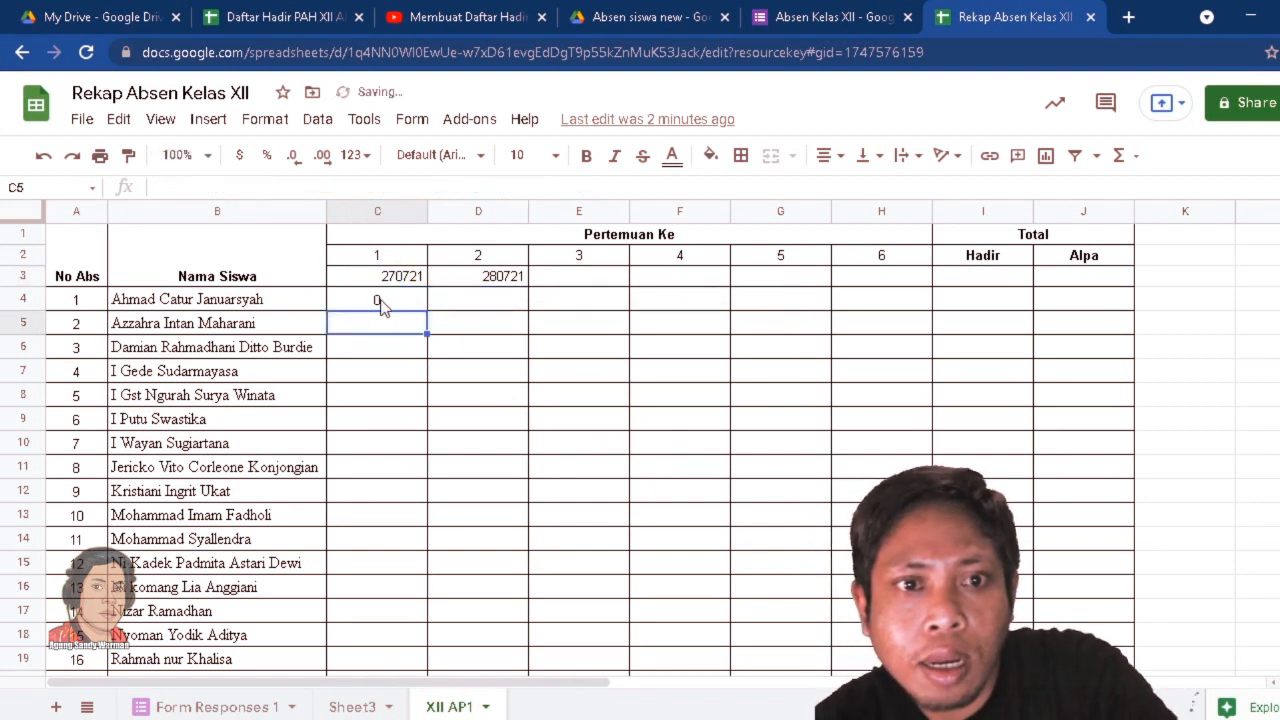
Wrap the COUNTIFS formula in cell C4 in an IF function that tests whether the count is greater than 0.
{"action": "left_click", "coordinate": [378, 300]}
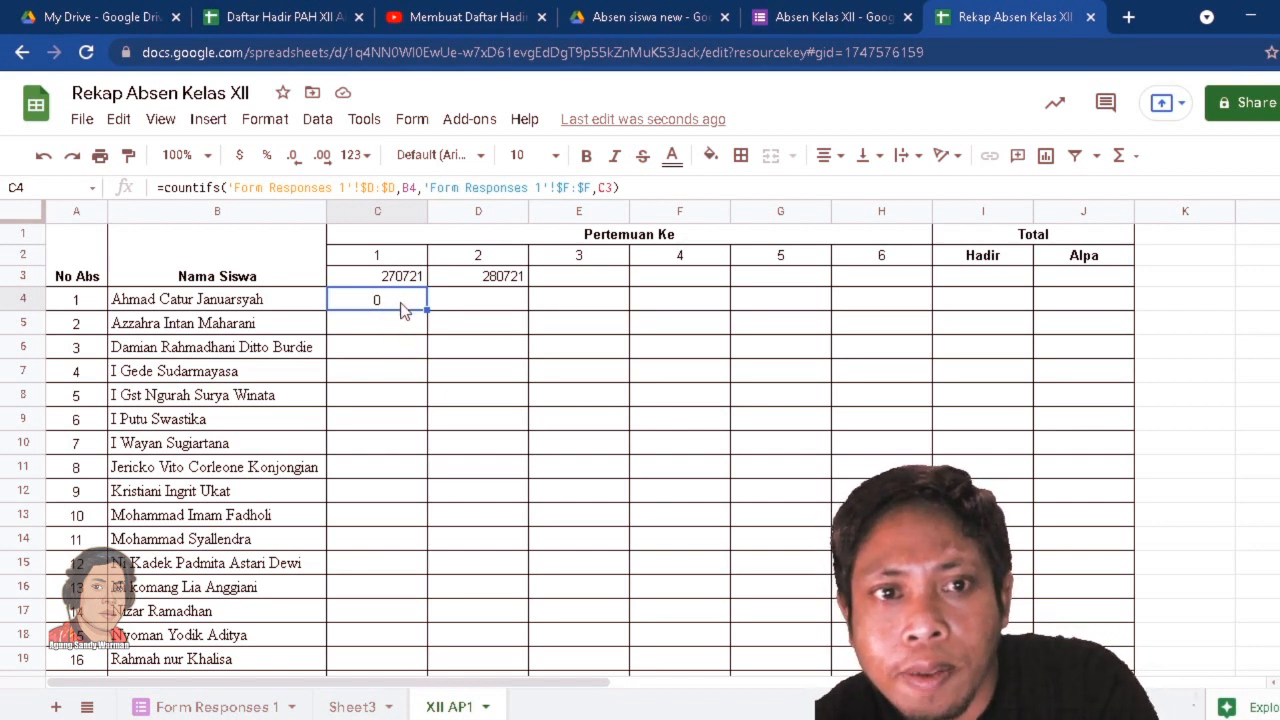
{"action": "left_click", "coordinate": [165, 187]}
{"action": "type", "text": "i"}
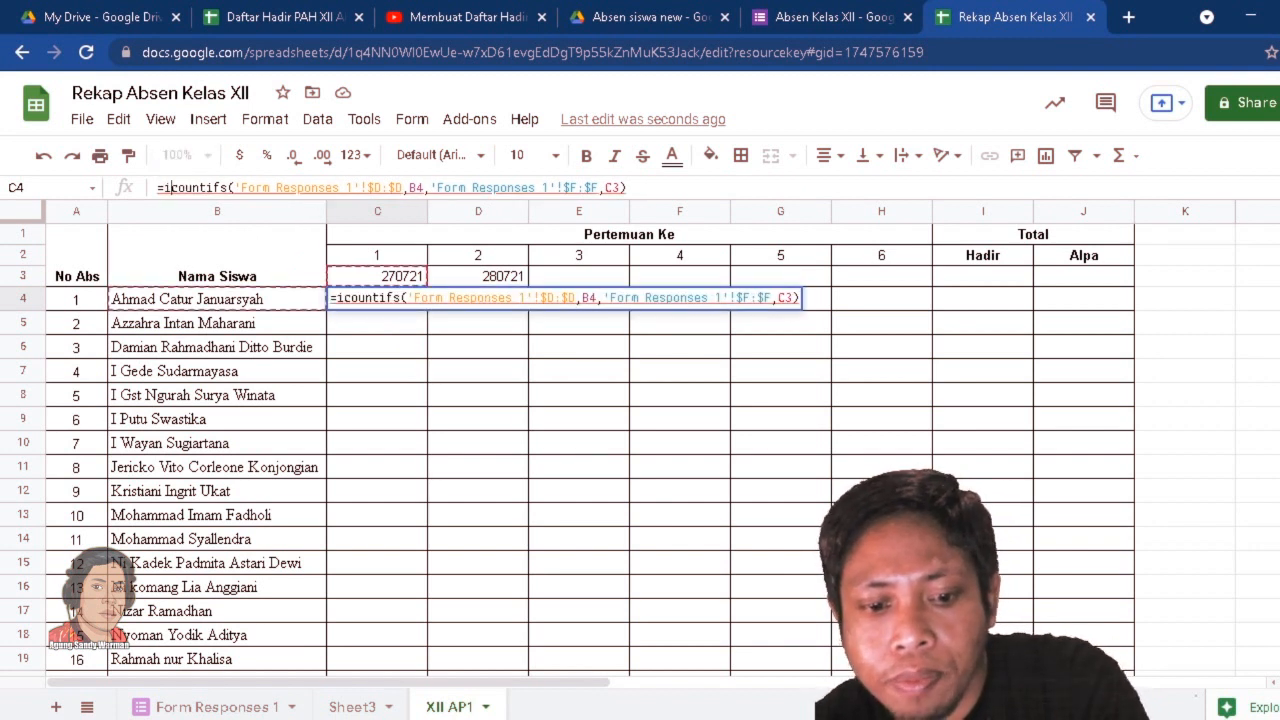
{"action": "type", "text": "f"}
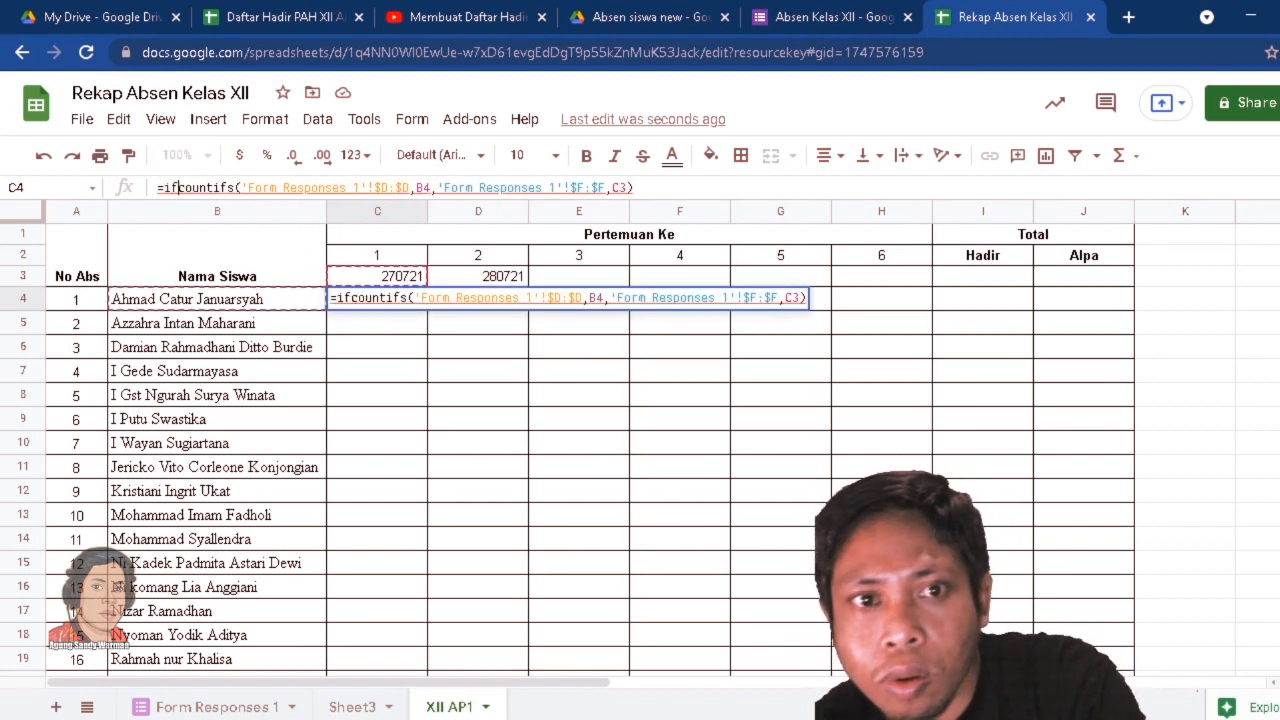
{"action": "type", "text": "("}
{"action": "left_click", "coordinate": [640, 187]}
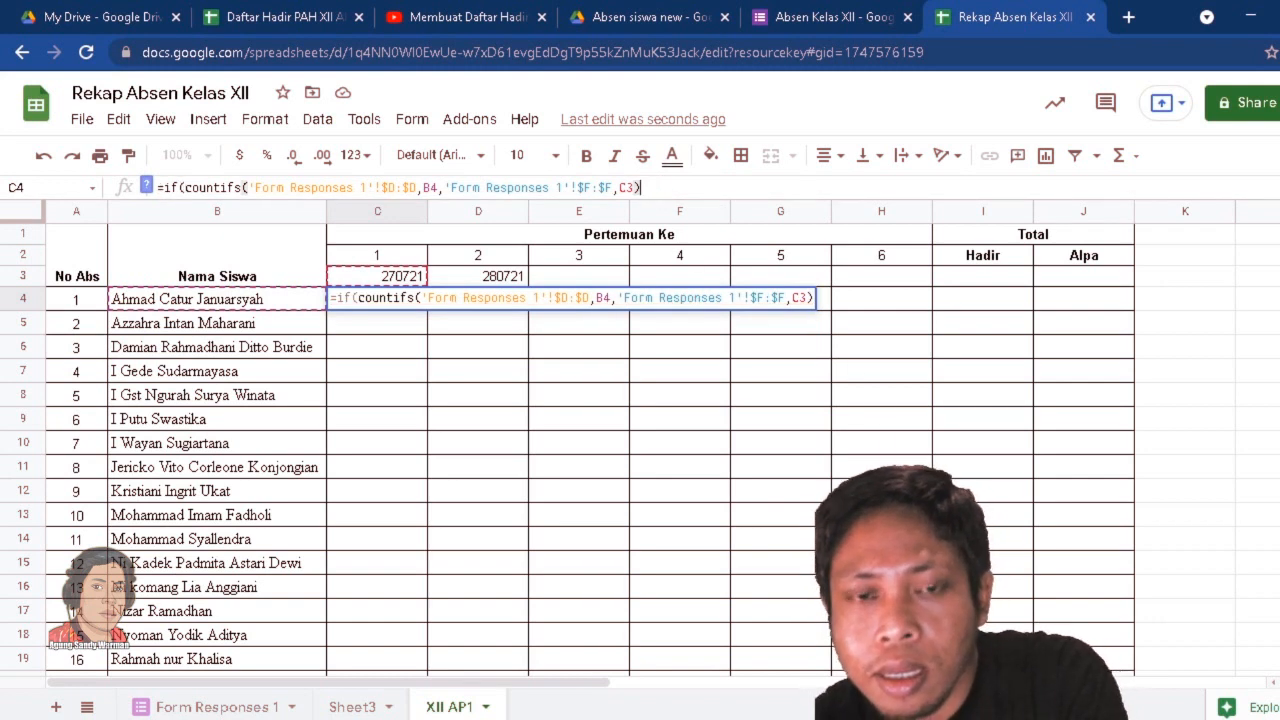
{"action": "type", "text": ">0"}
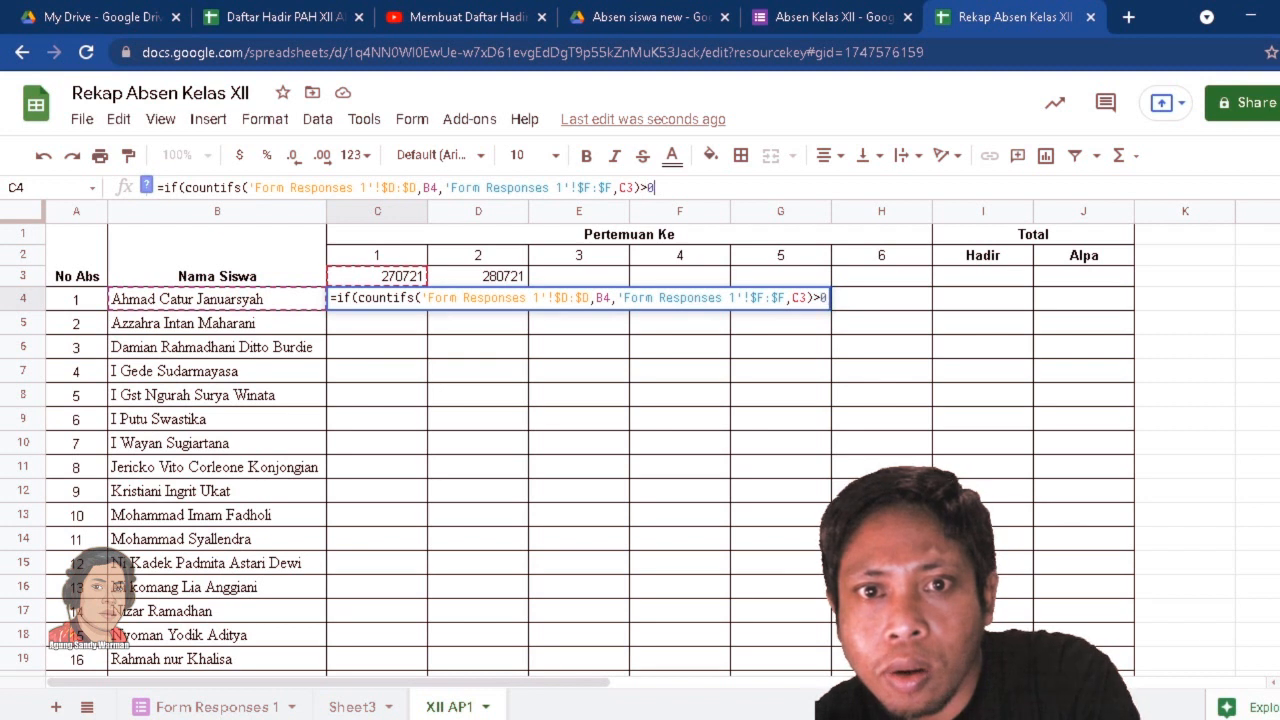
{"action": "type", "text": "'"}
{"action": "key", "text": "BackSpace"}
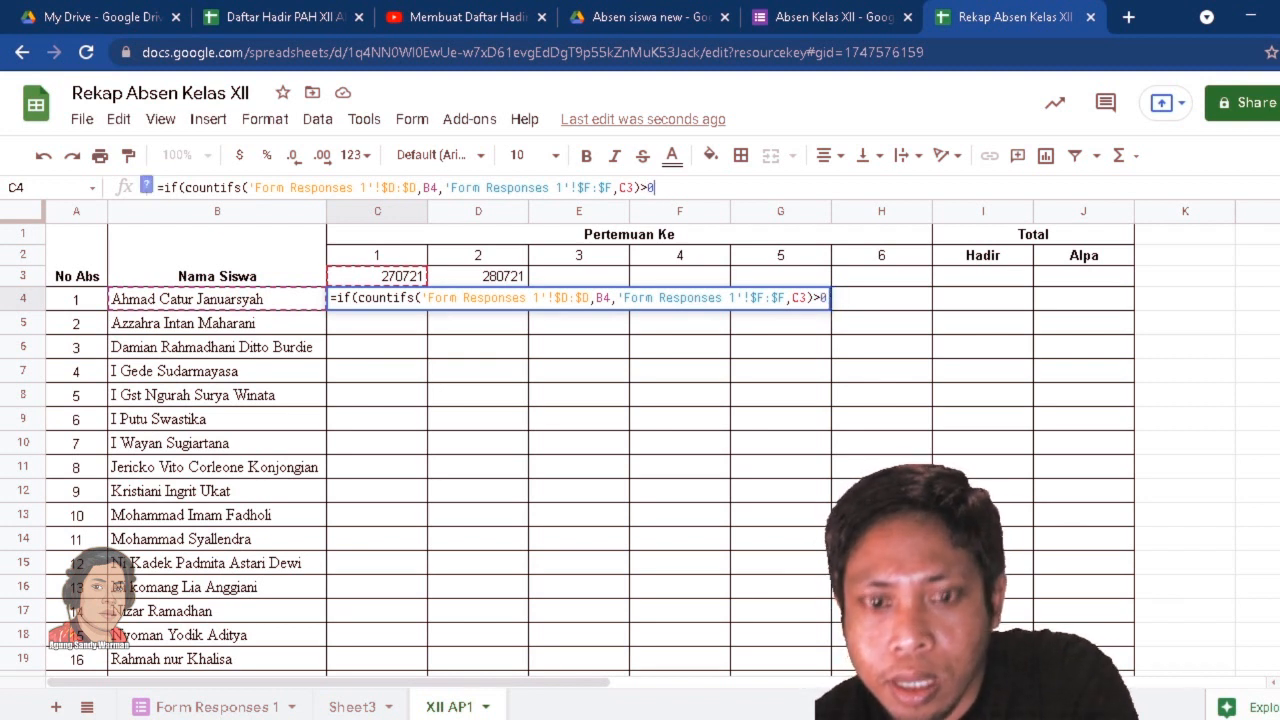
{"action": "type", "text": ";"}
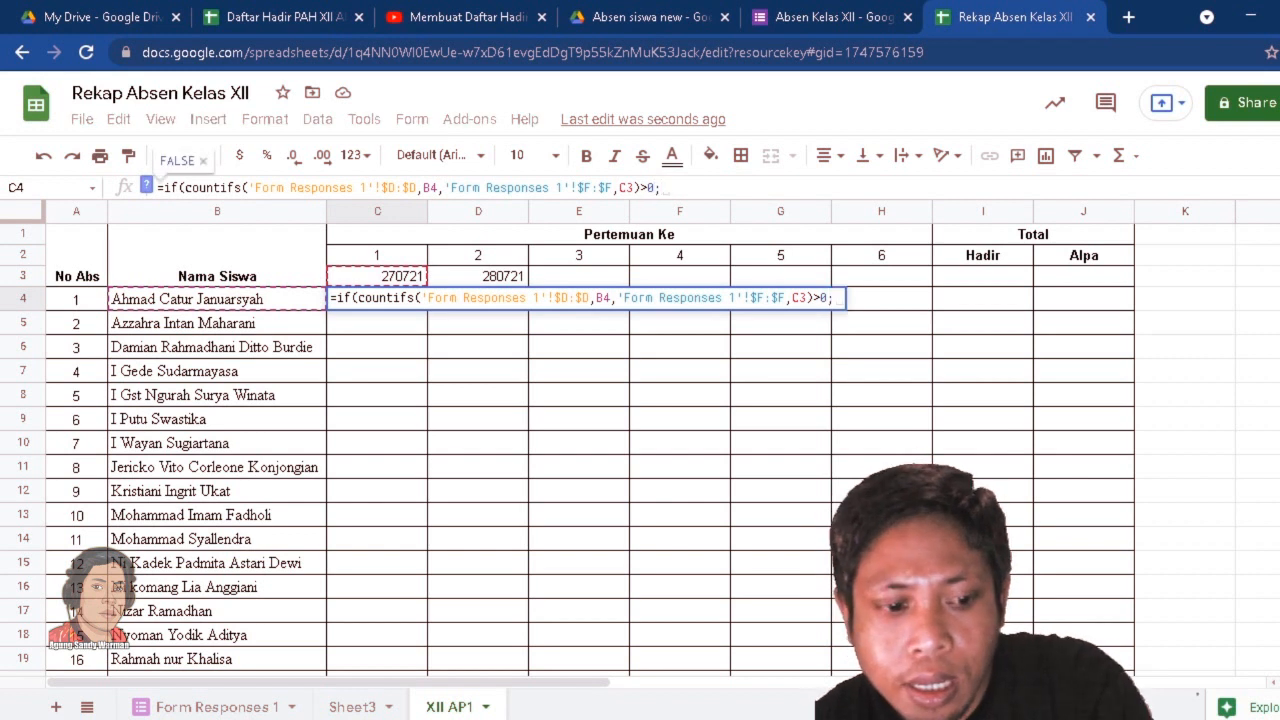
{"action": "type", "text": "\""}
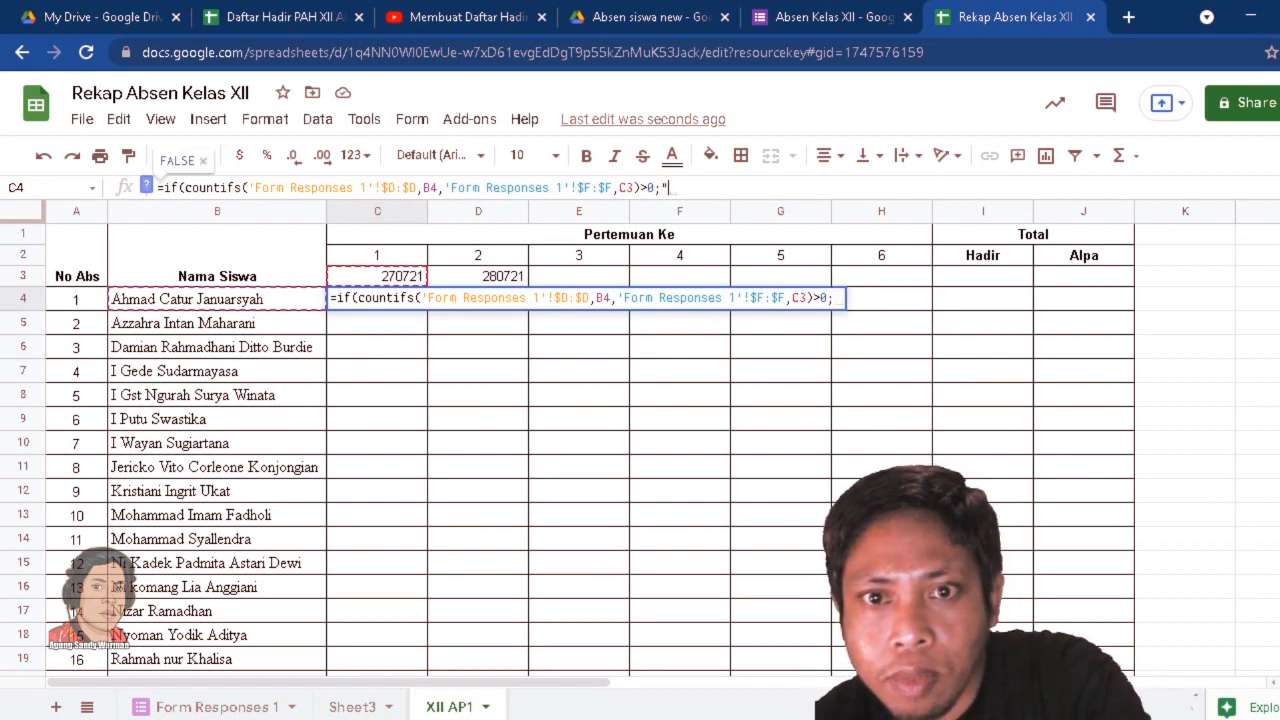
{"action": "type", "text": "H"}
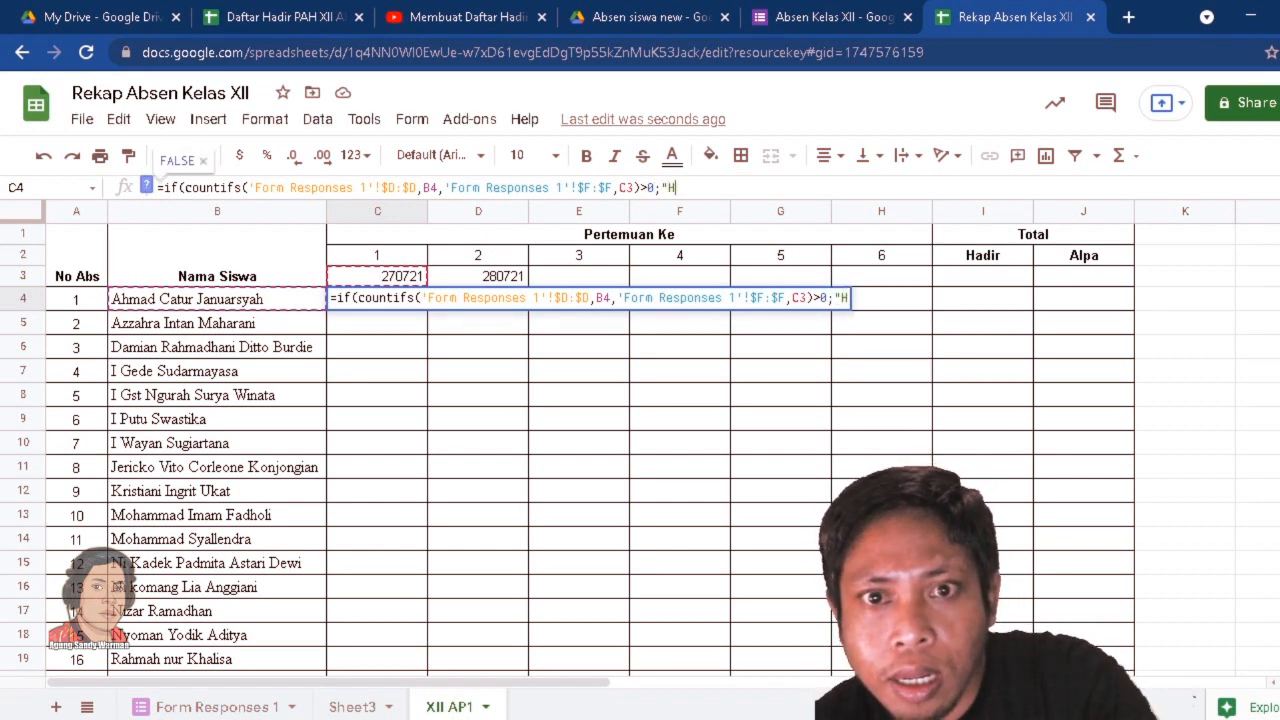
{"action": "type", "text": "\""}
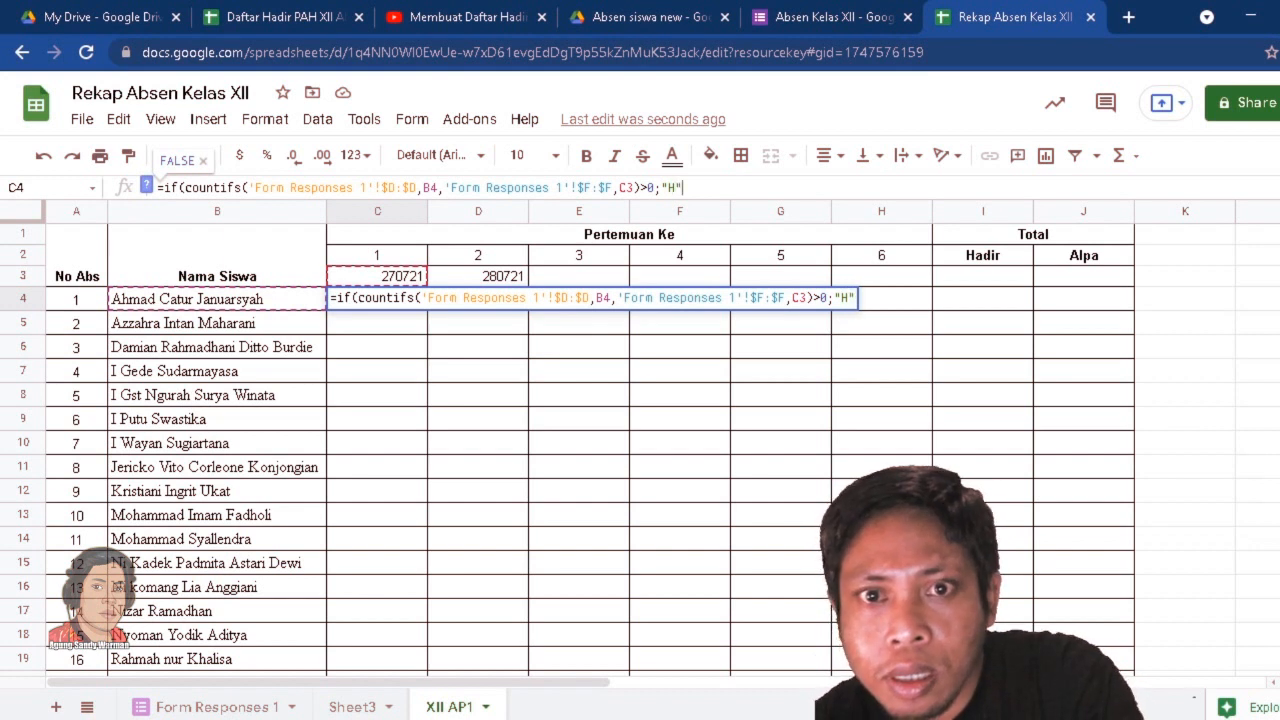
{"action": "type", "text": ";"}
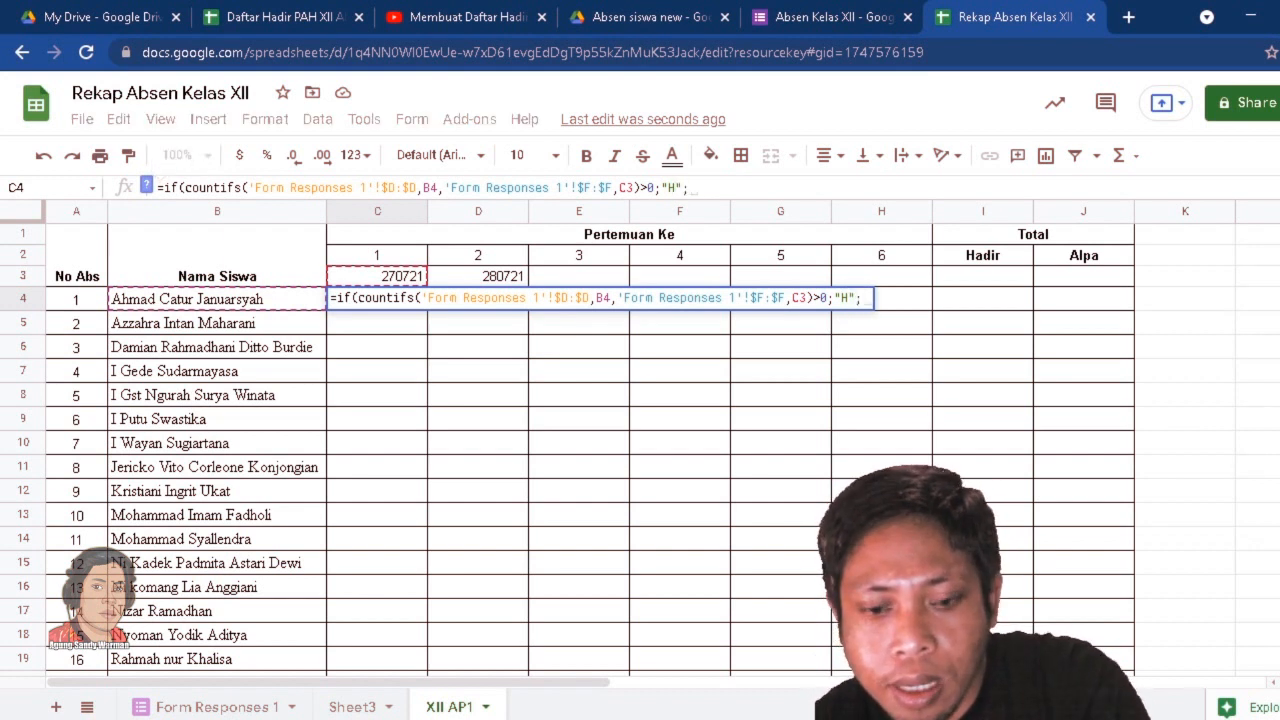
{"action": "type", "text": "\""}
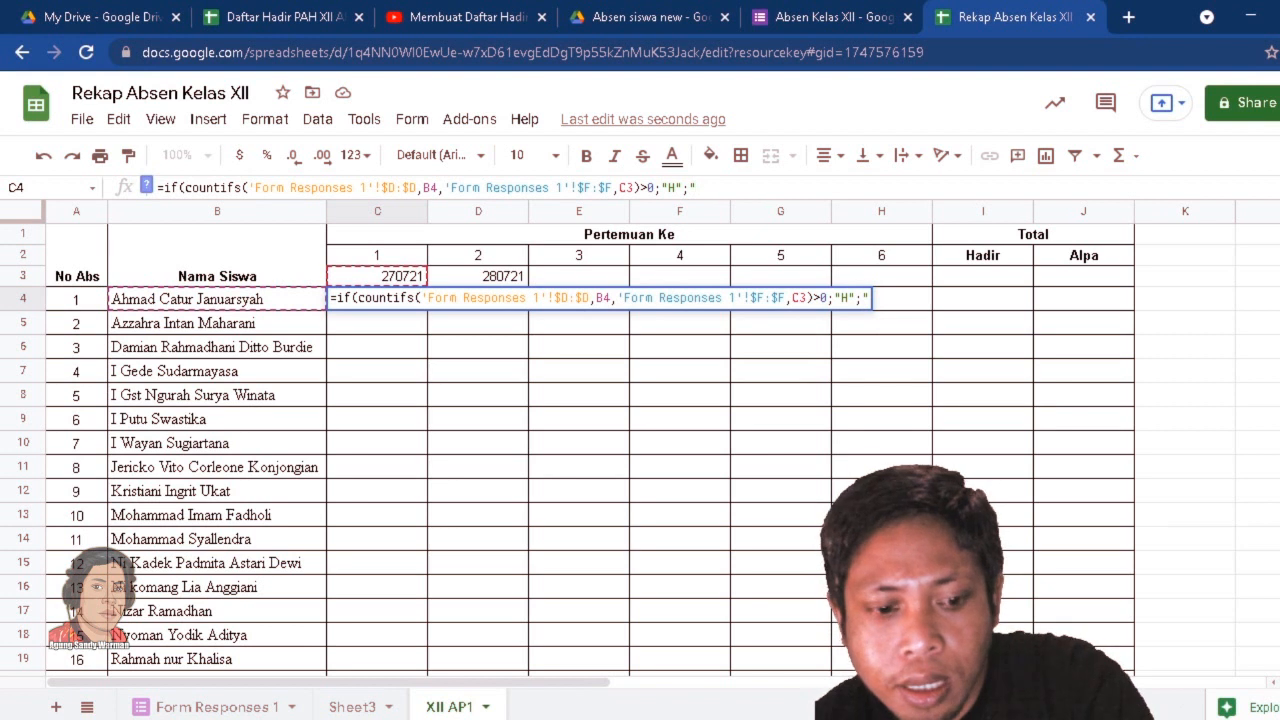
{"action": "type", "text": "X"}
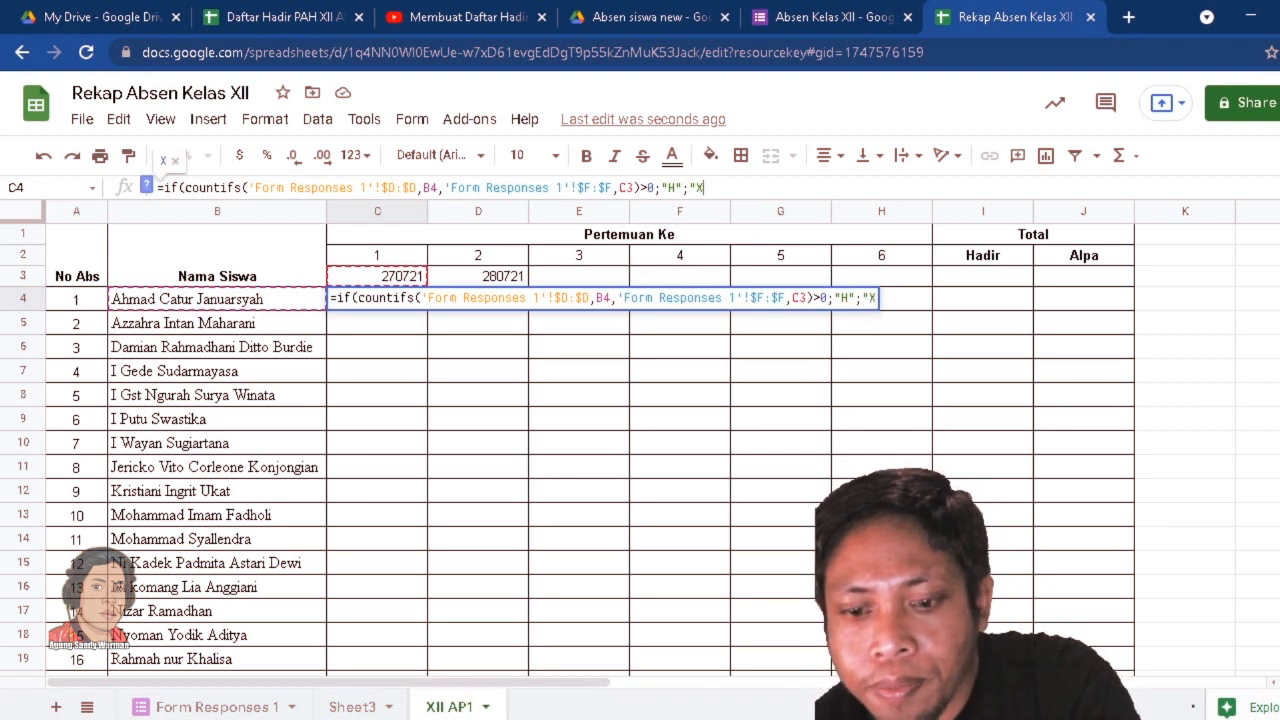
{"action": "type", "text": "\""}
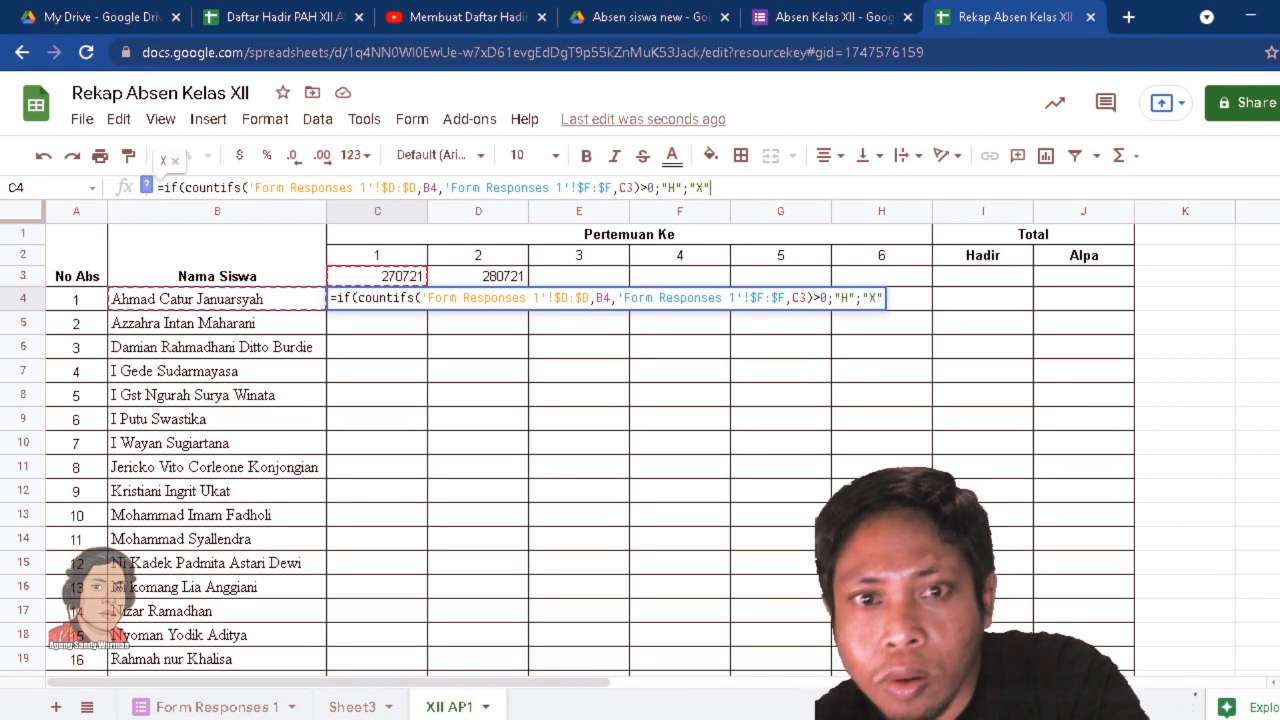
{"action": "type", "text": ")"}
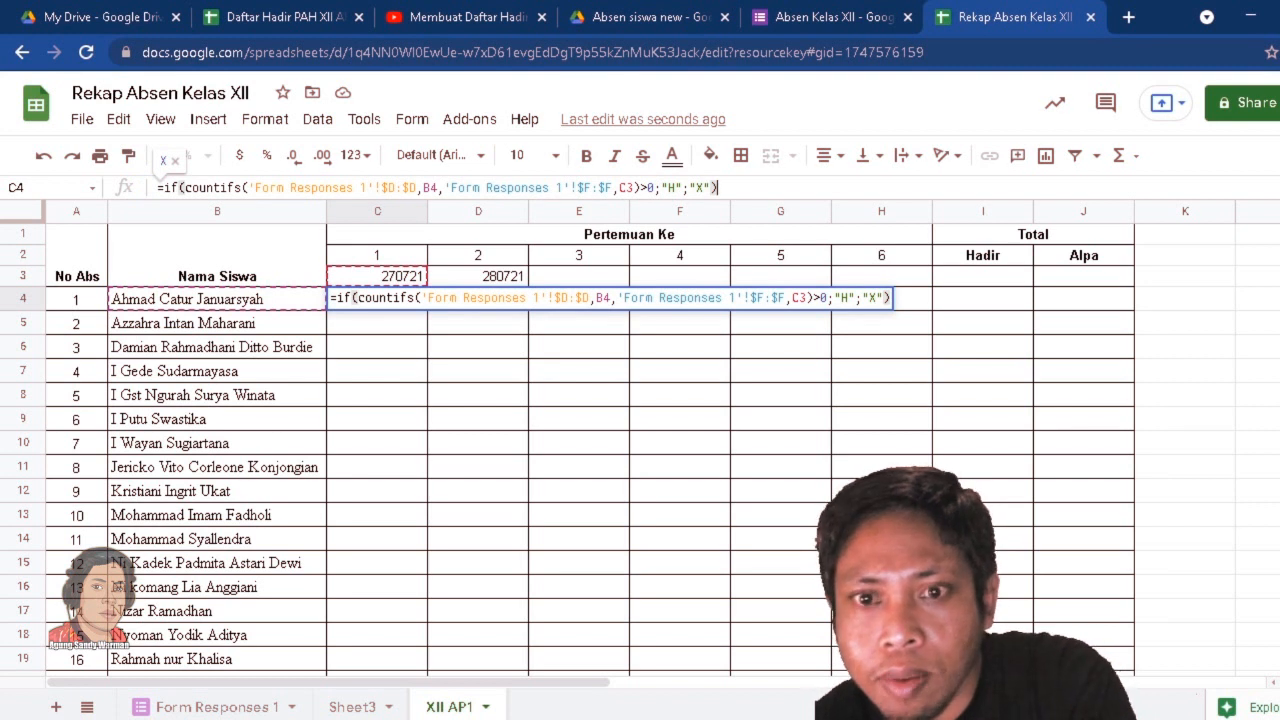
Complete the IF formula in C4 with "H" as the true result and "X" as the false result.
{"action": "key", "text": "Return"}
Lock the criteria references in the C4 formula as $B4 for the student name and C$3 for the meeting date.
{"action": "left_click", "coordinate": [383, 301]}
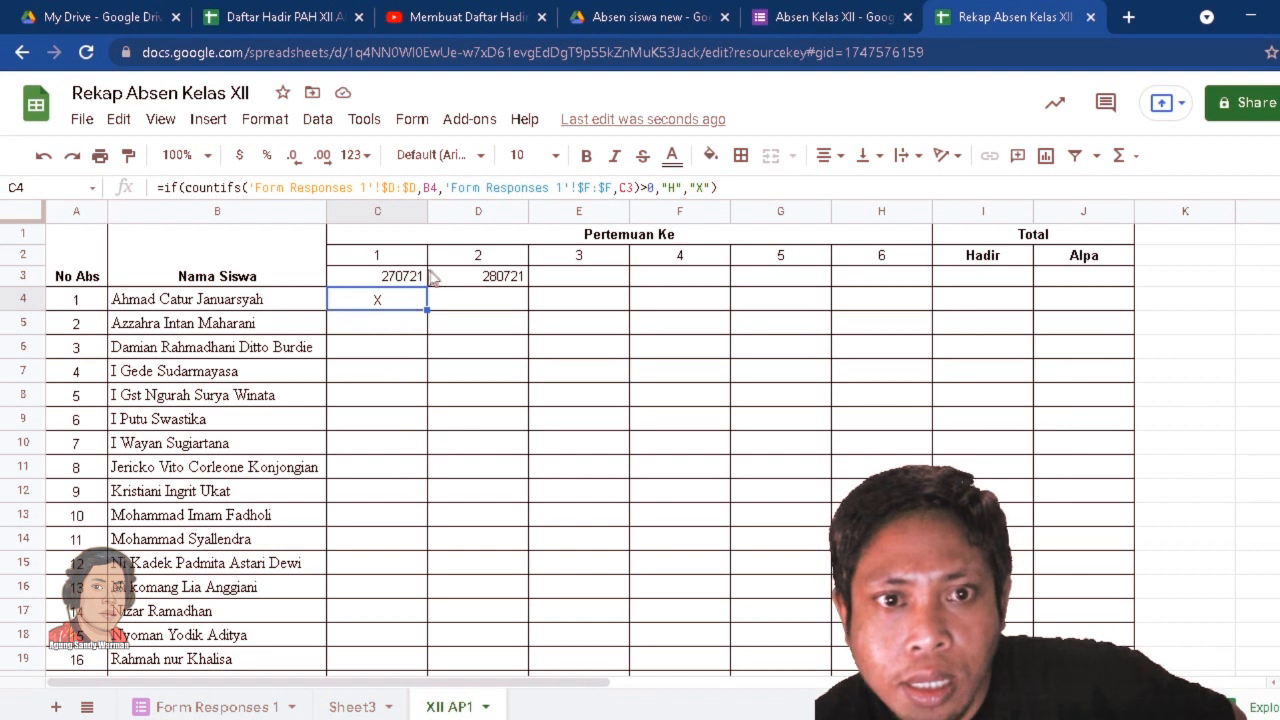
{"action": "left_click", "coordinate": [424, 187]}
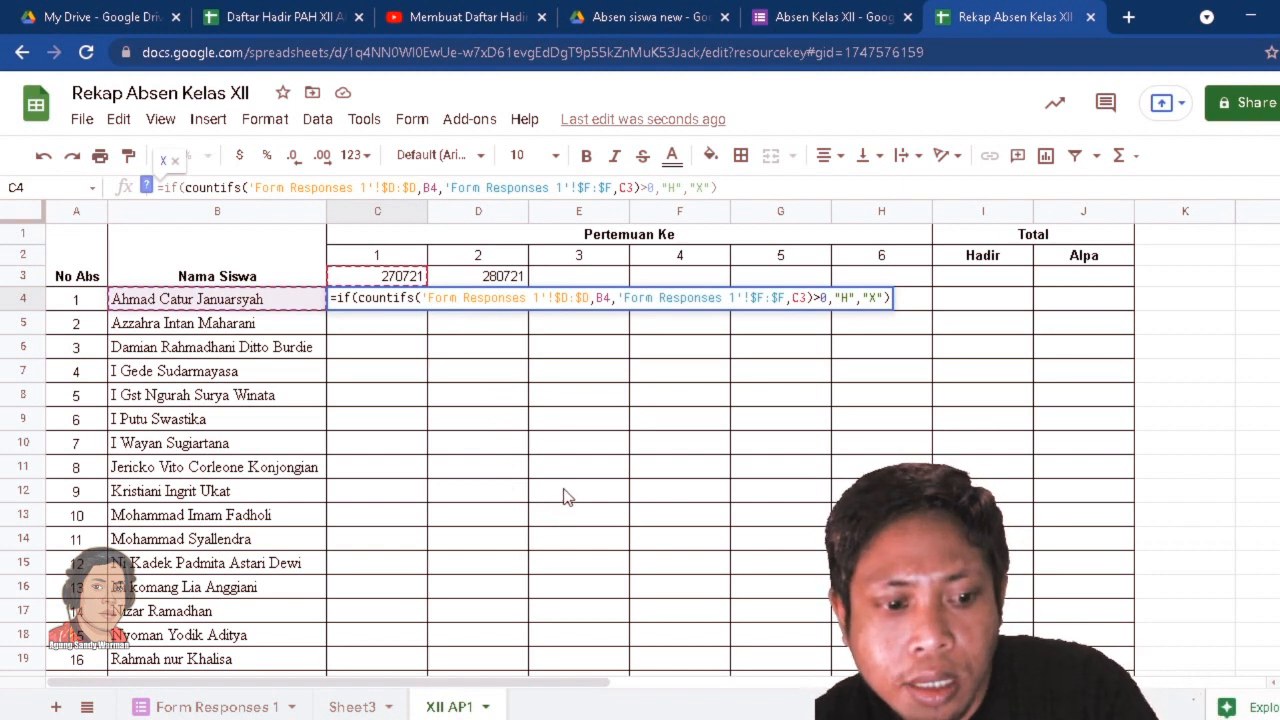
{"action": "type", "text": "$"}
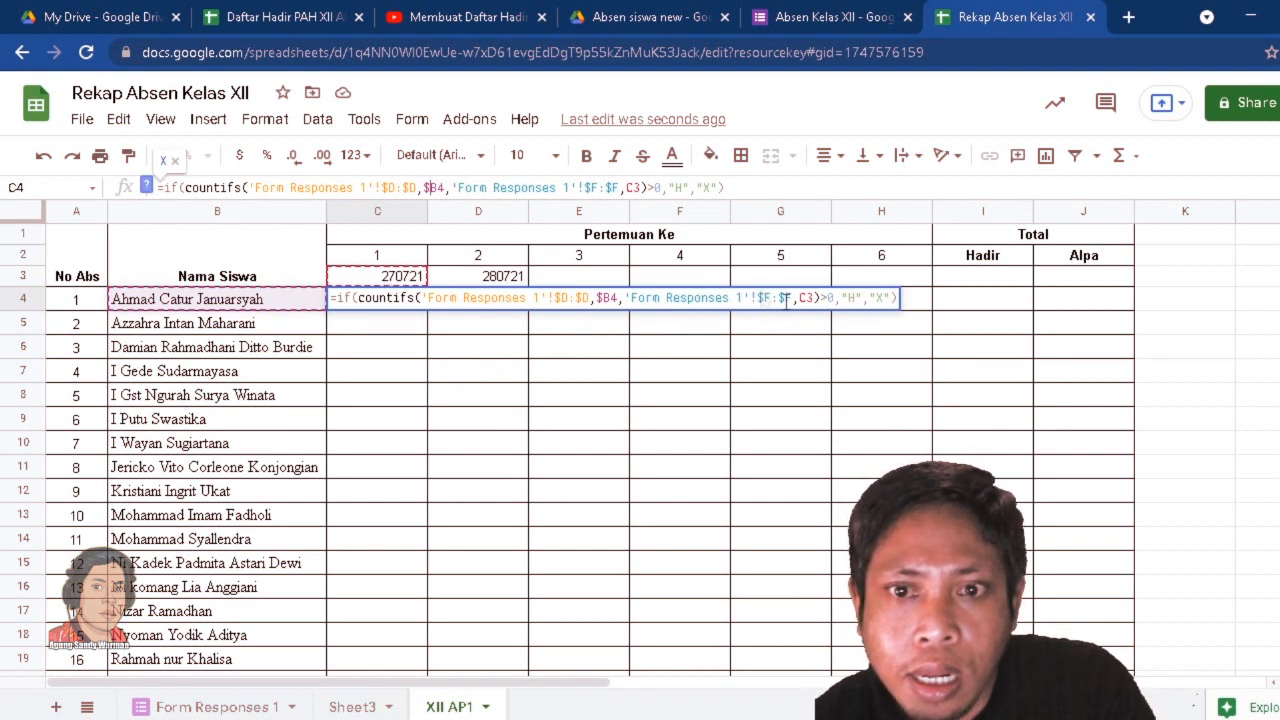
{"action": "left_click", "coordinate": [808, 298]}
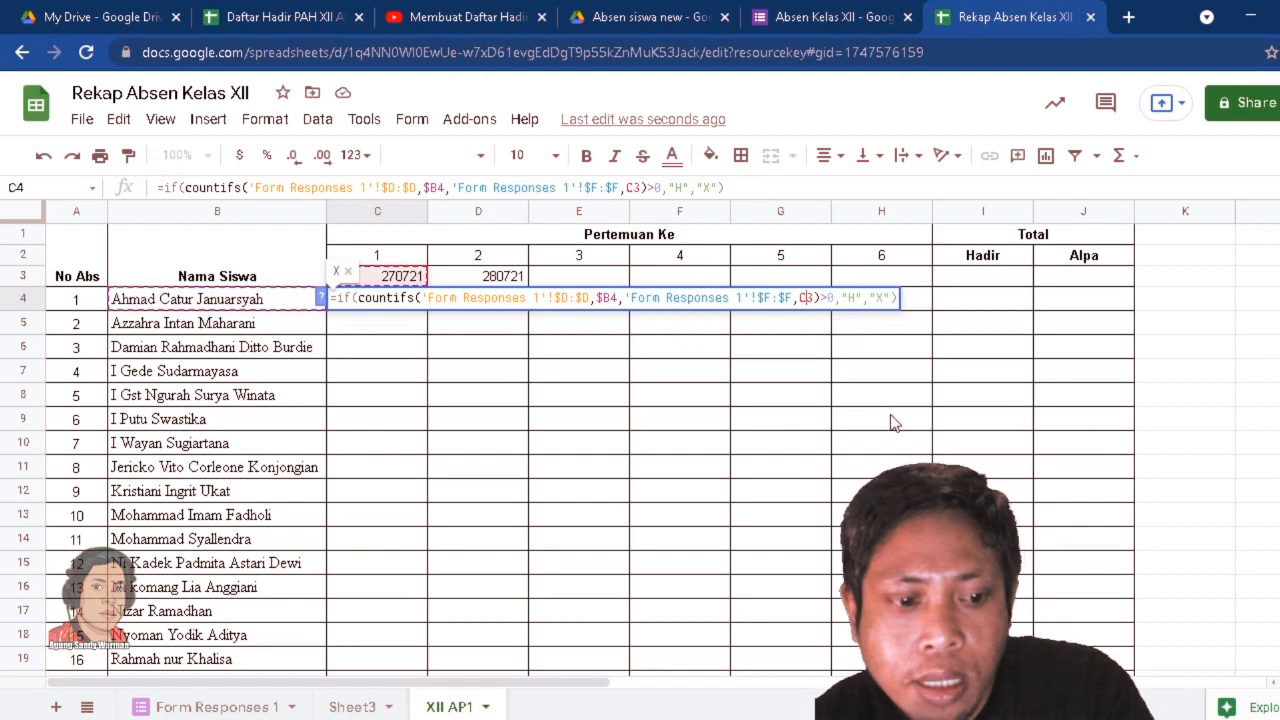
{"action": "type", "text": "$"}
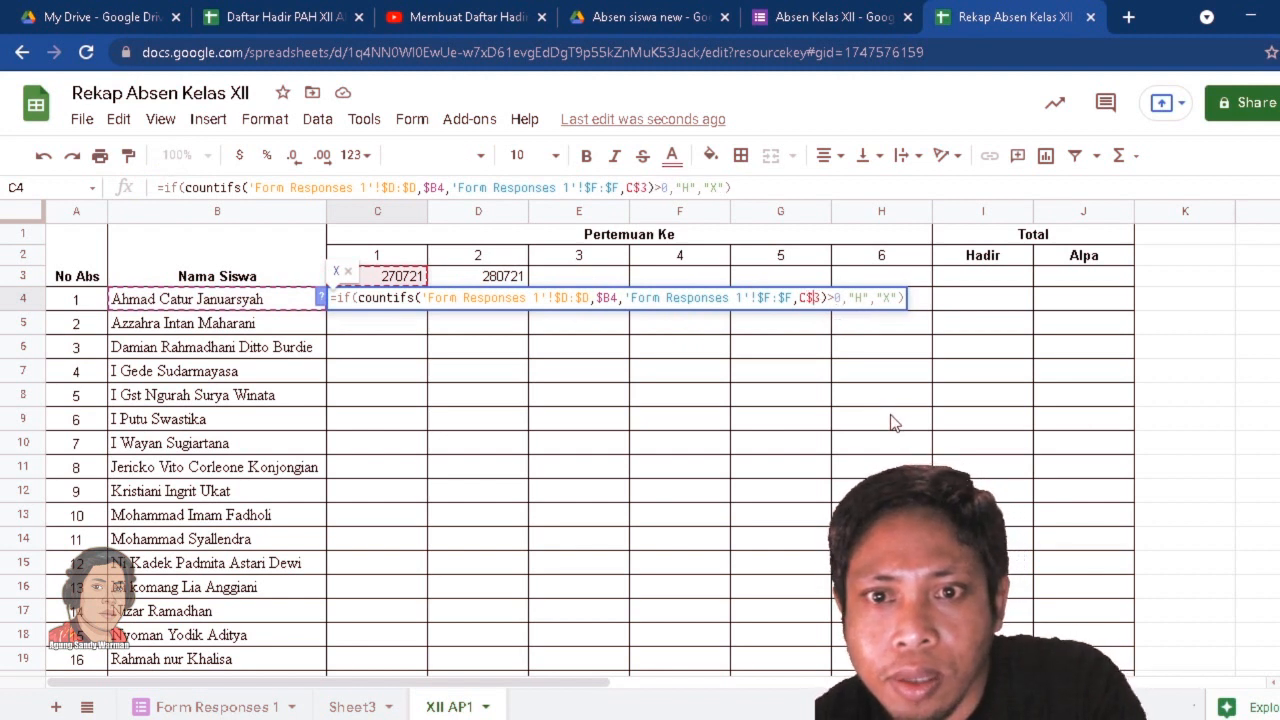
{"action": "key", "text": "Return"}
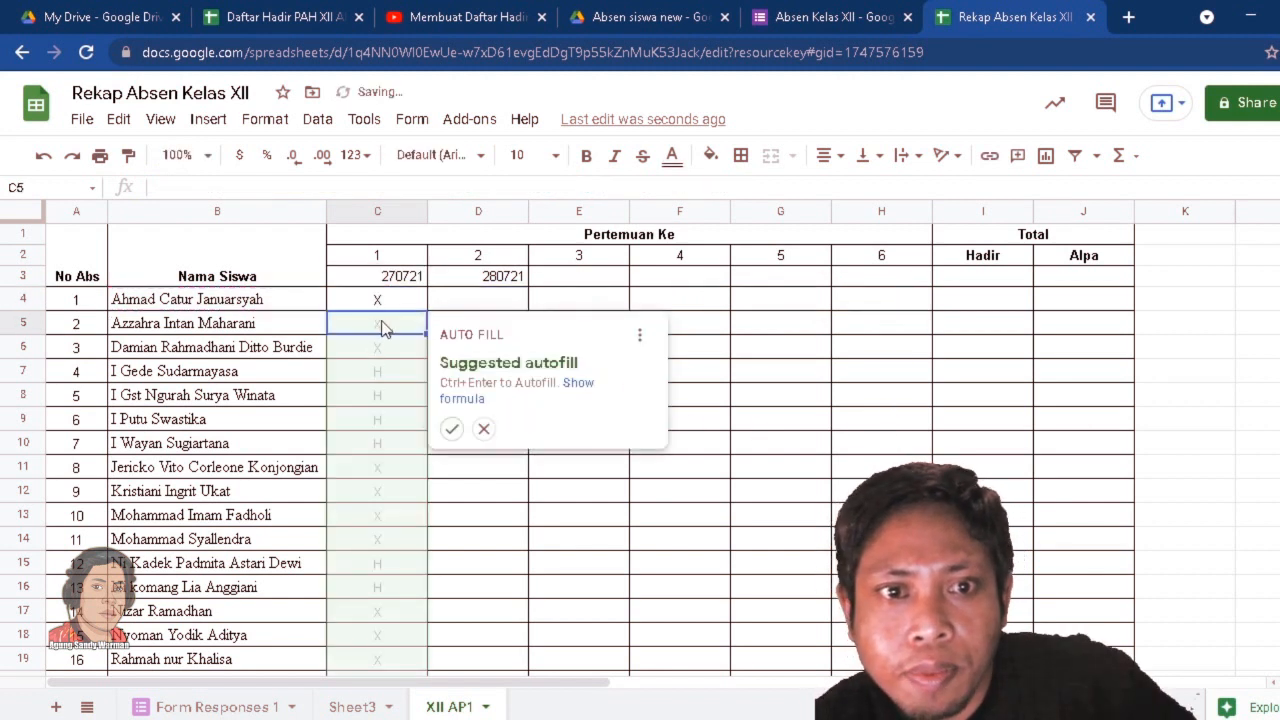
Accept the suggested autofill of the attendance formula down column C for the remaining students and inspect the filled cells.
{"action": "left_click", "coordinate": [452, 429]}
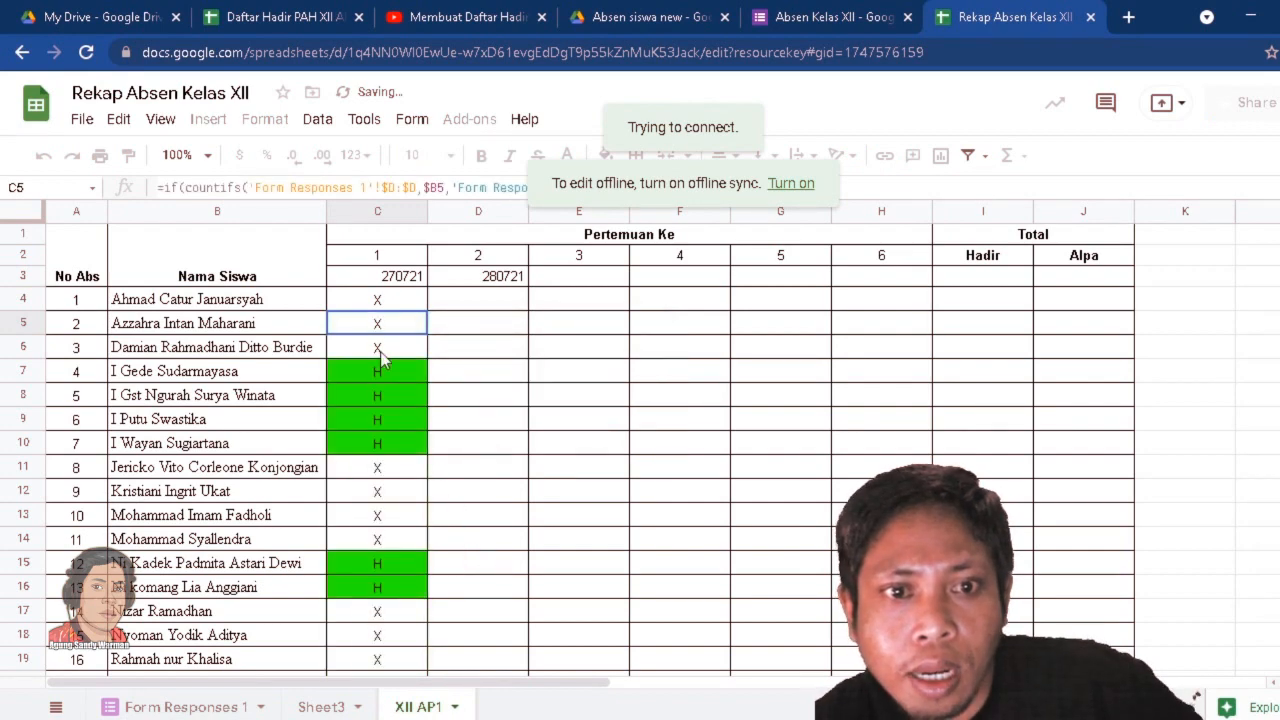
{"action": "scroll", "coordinate": [380, 350], "scroll_direction": "down", "scroll_amount": 3}
{"action": "scroll", "coordinate": [380, 370], "scroll_direction": "up", "scroll_amount": 3}
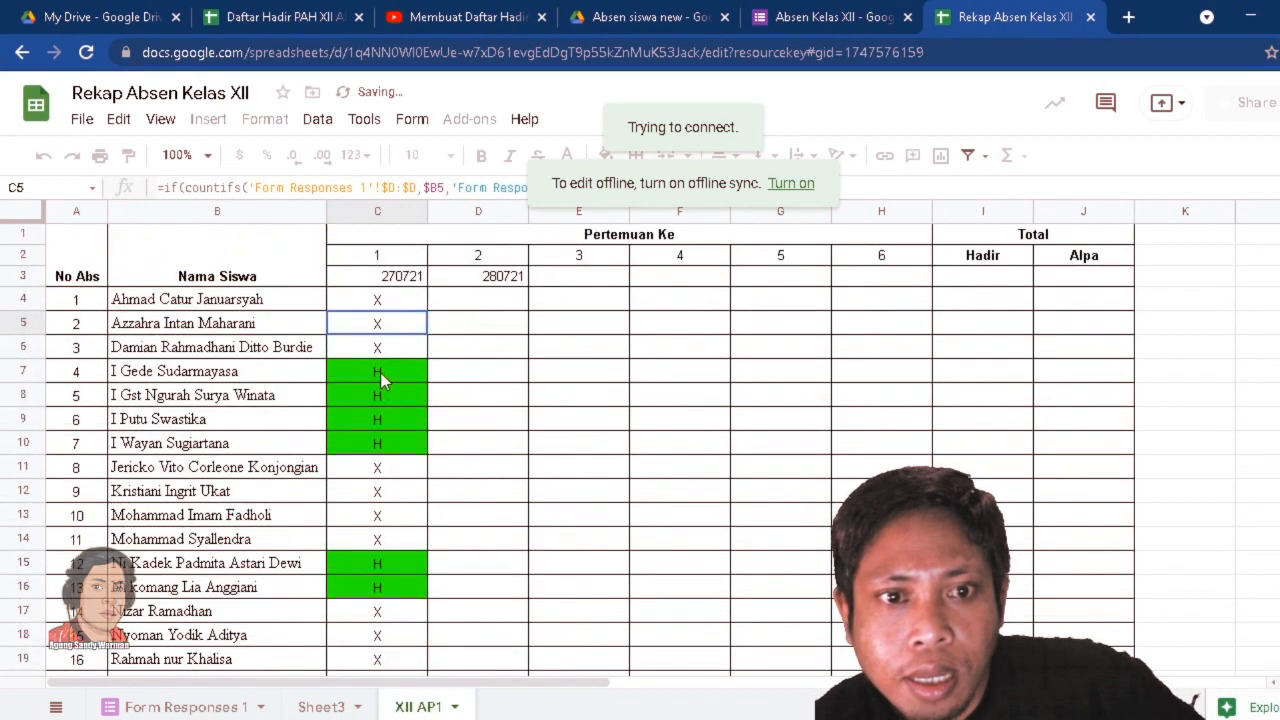
{"action": "left_click", "coordinate": [380, 372]}
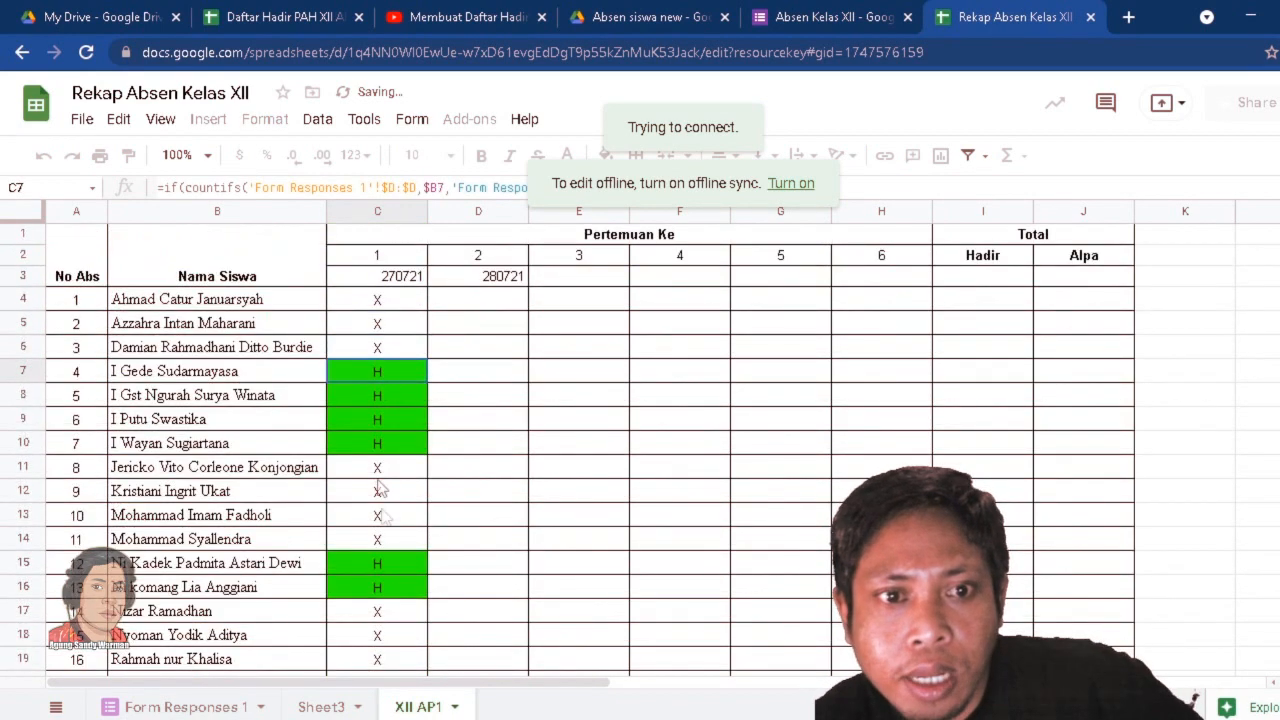
Fill the attendance formula from C4 across to H4 and down through row 28 for all meetings and students.
{"action": "left_click", "coordinate": [478, 450]}
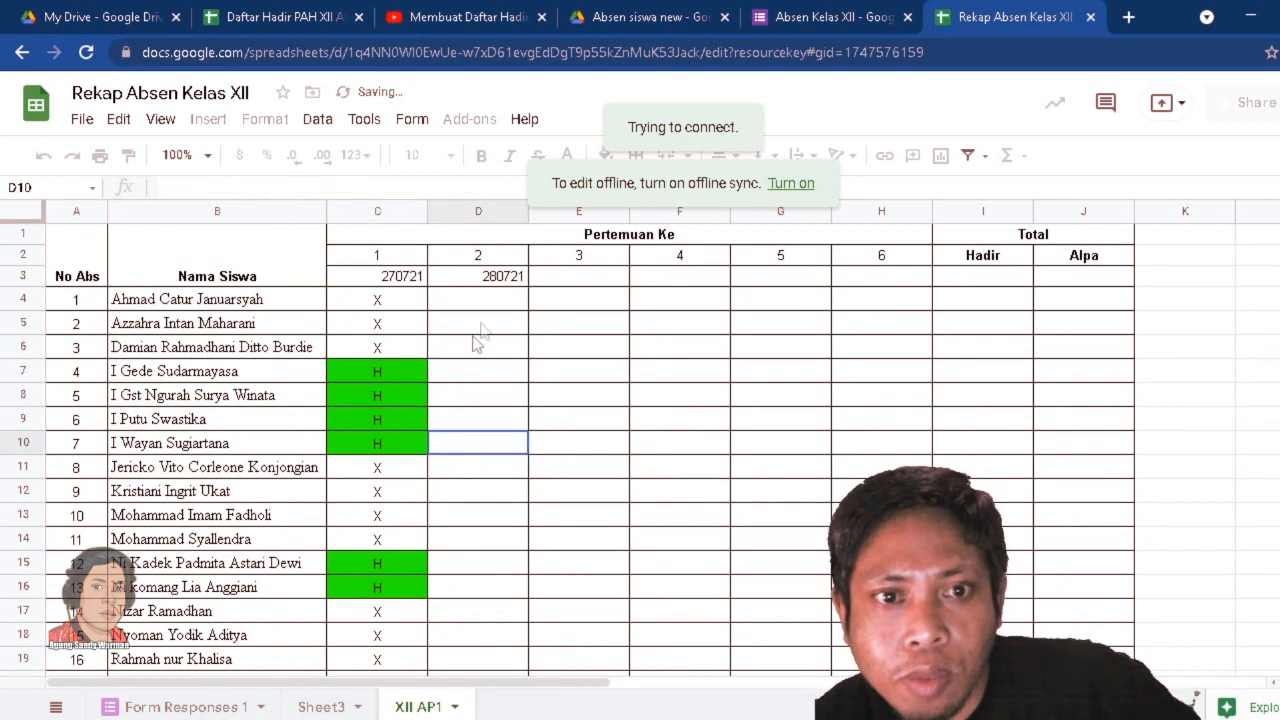
{"action": "left_click", "coordinate": [402, 304]}
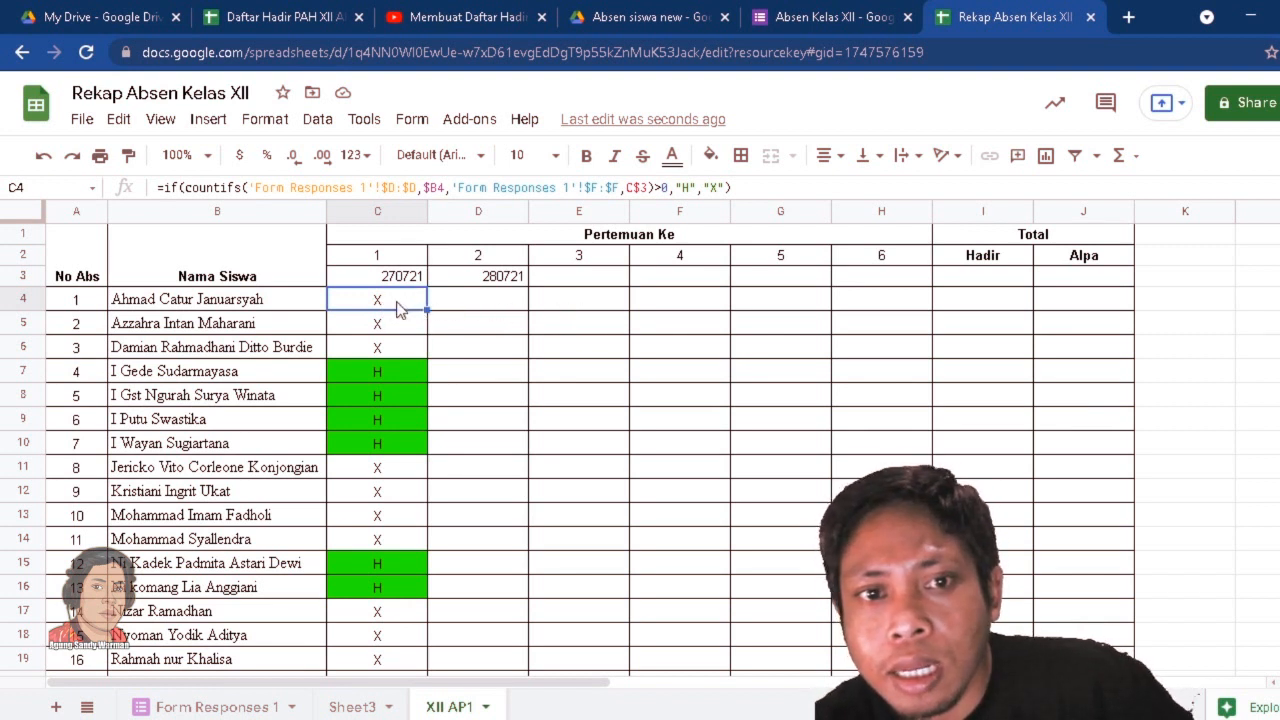
{"action": "left_click_drag", "start_coordinate": [428, 311], "coordinate": [857, 330]}
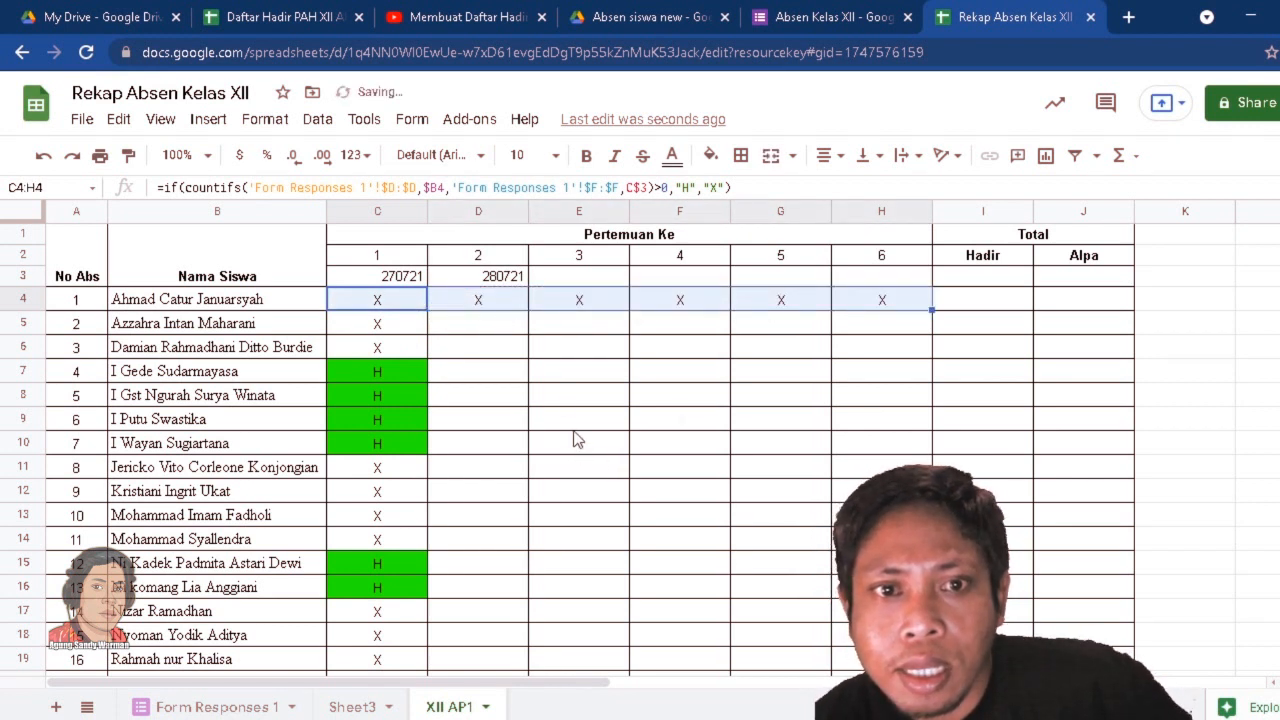
{"action": "left_click_drag", "start_coordinate": [933, 311], "coordinate": [600, 434]}
{"action": "scroll", "coordinate": [643, 449], "scroll_direction": "up", "scroll_amount": 6}
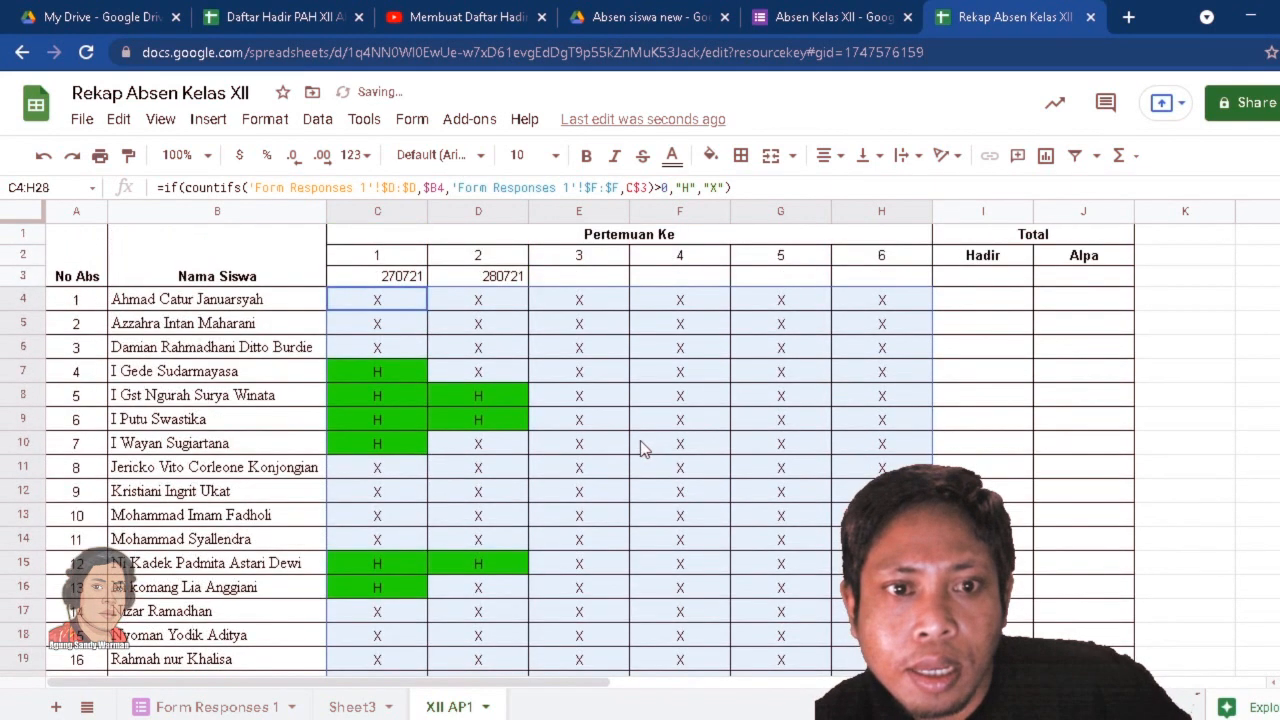
{"action": "left_click", "coordinate": [712, 370]}
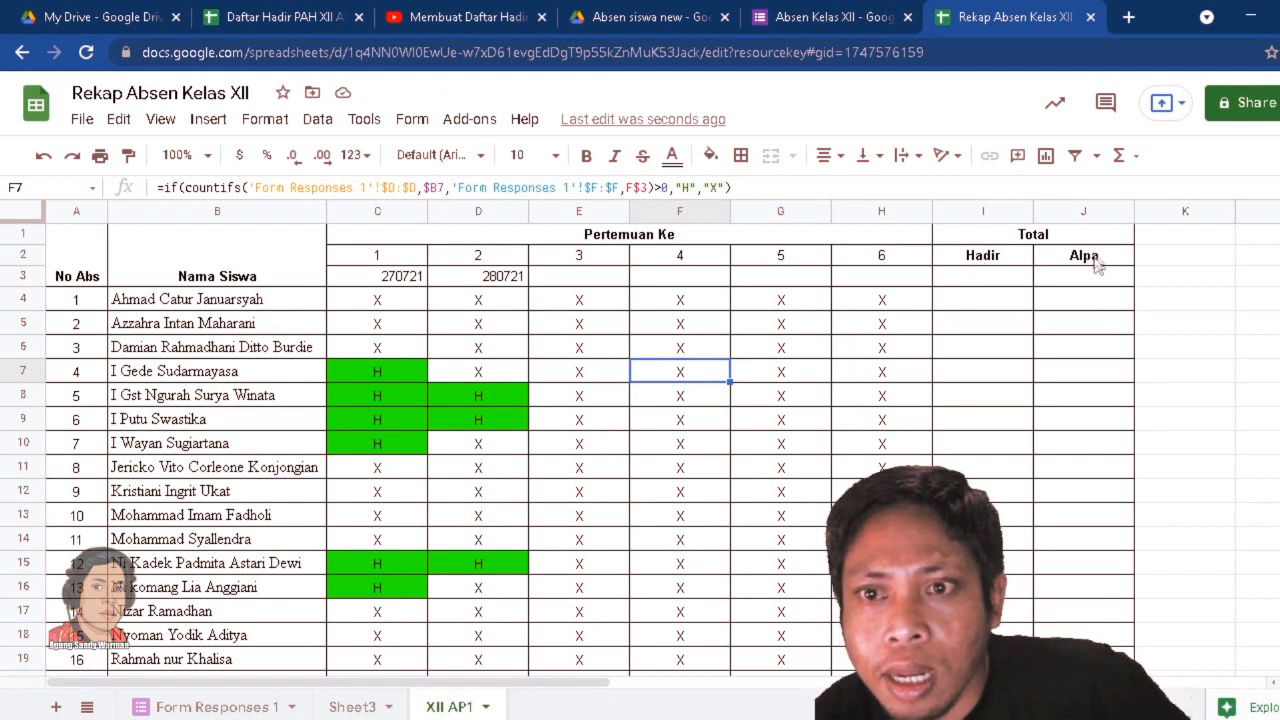
Enter a COUNTIF formula in I4 under Hadir that counts "H" in the range C4:H4.
{"action": "left_click", "coordinate": [977, 305]}
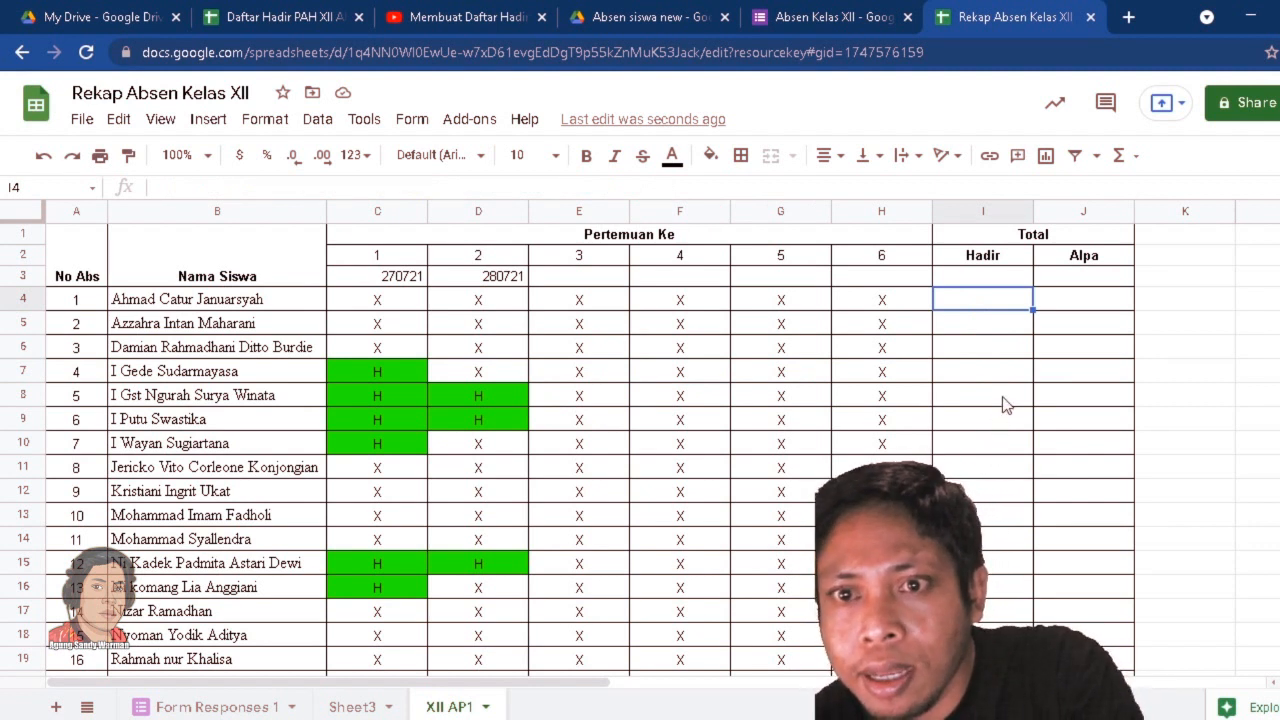
{"action": "type", "text": "=co"}
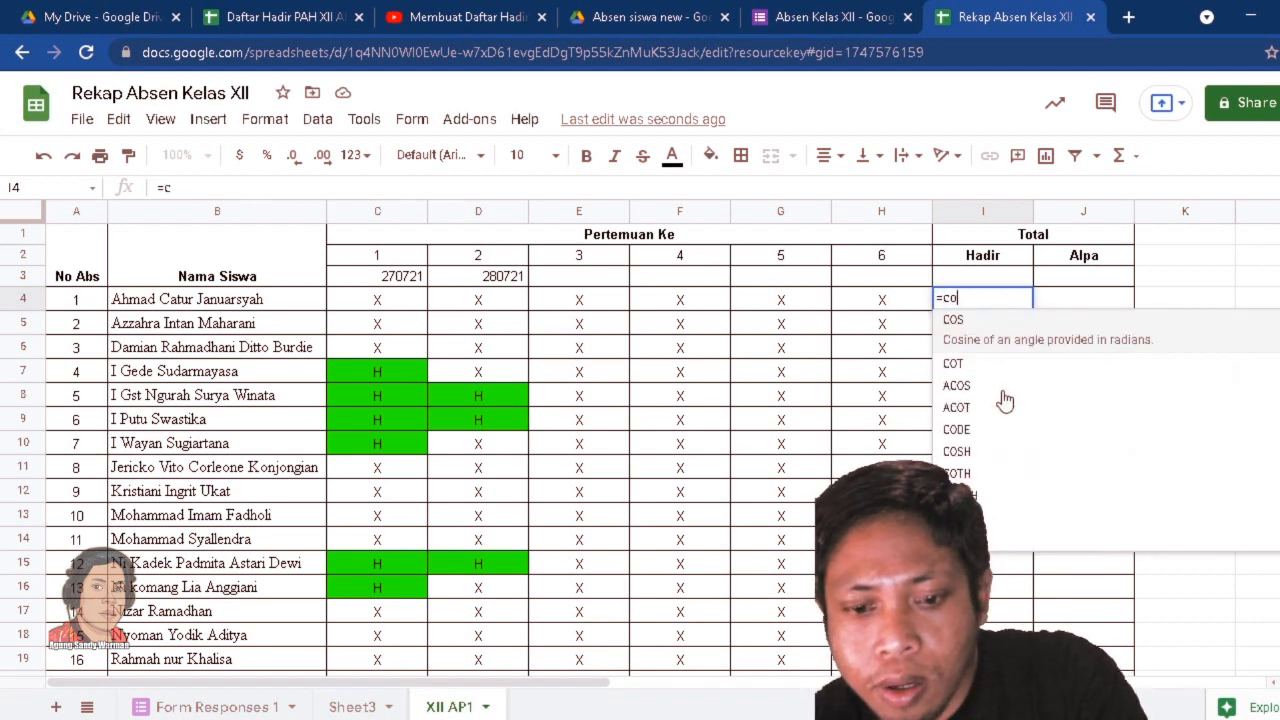
{"action": "type", "text": "un"}
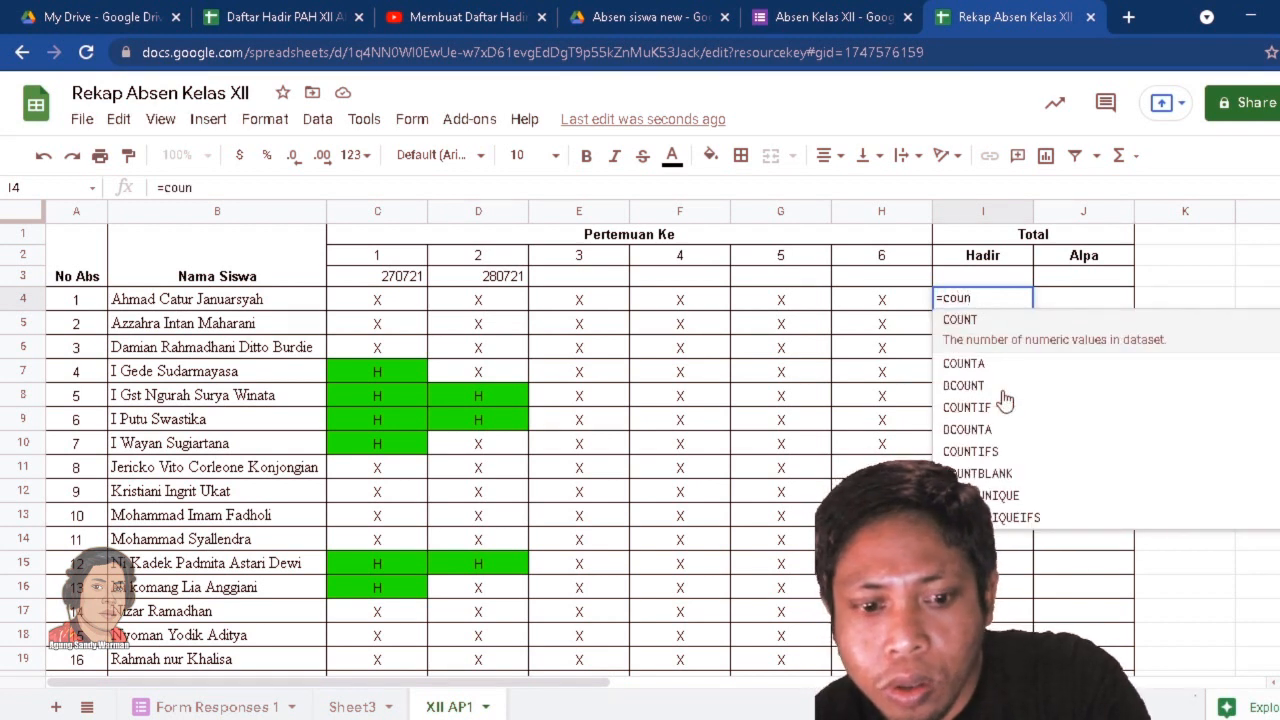
{"action": "type", "text": "tif"}
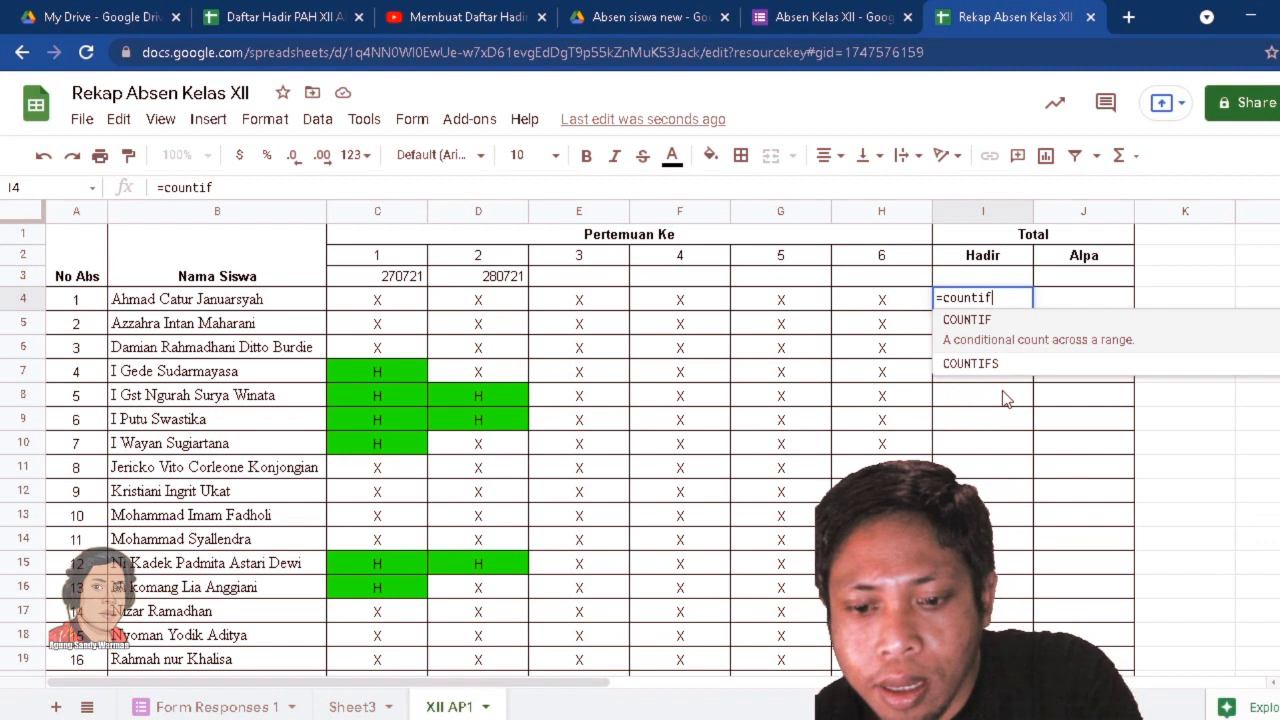
{"action": "type", "text": "("}
{"action": "left_click_drag", "start_coordinate": [366, 299], "coordinate": [872, 306]}
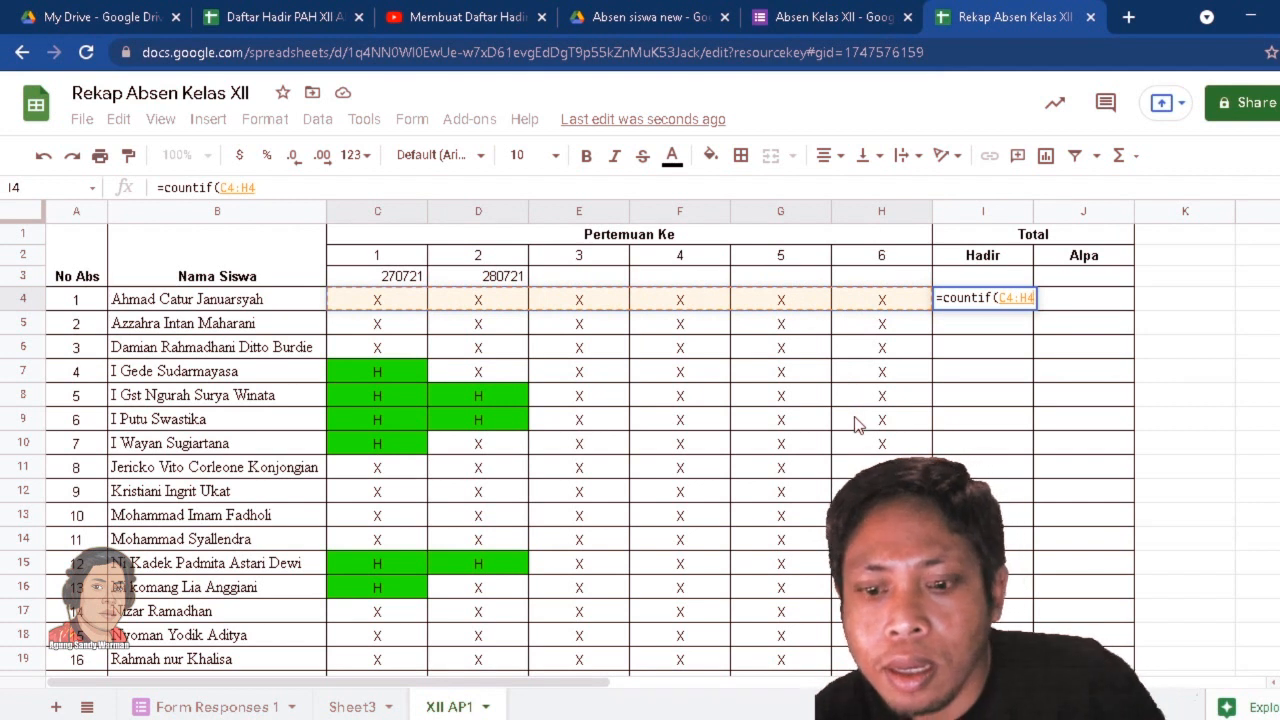
{"action": "type", "text": ";"}
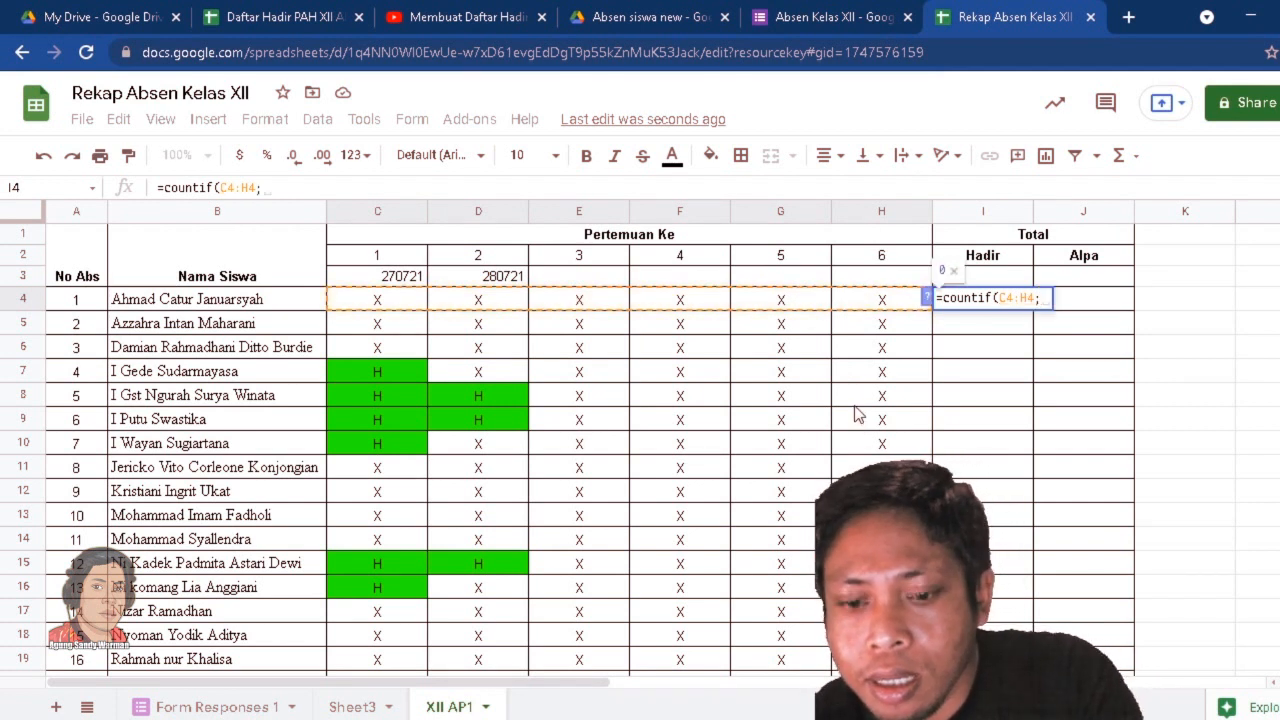
{"action": "type", "text": "\""}
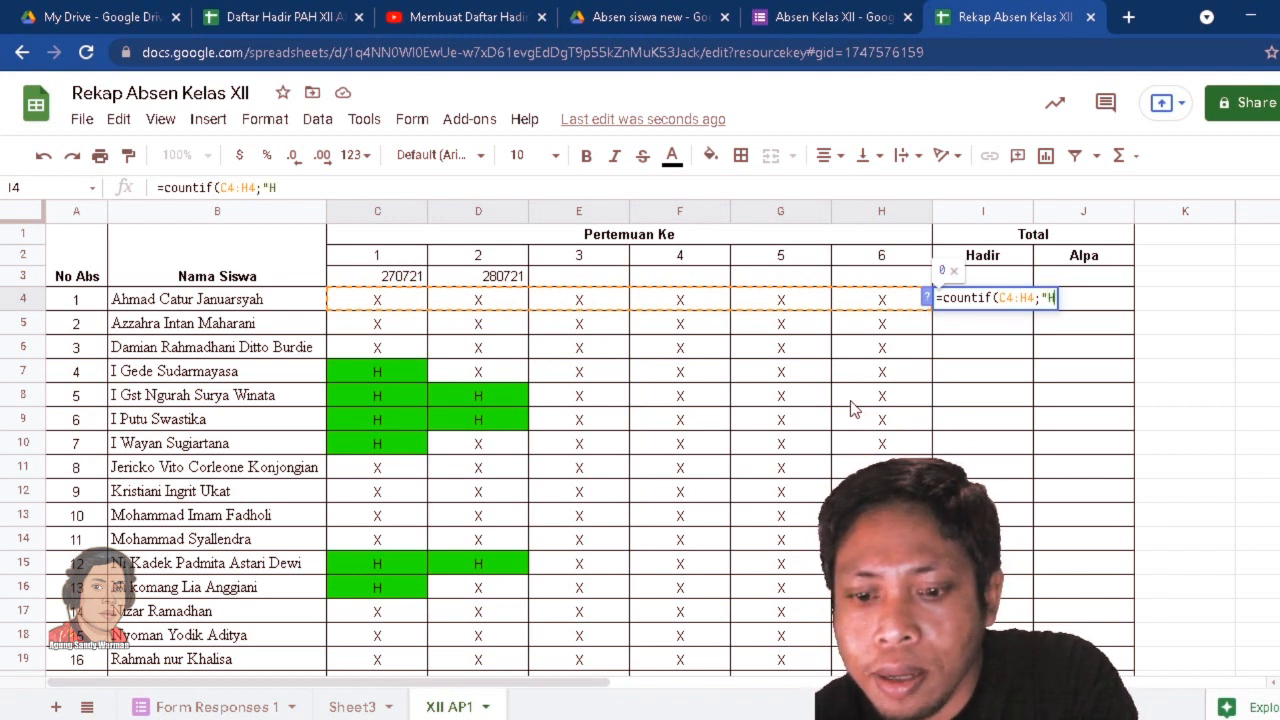
{"action": "type", "text": "H\")"}
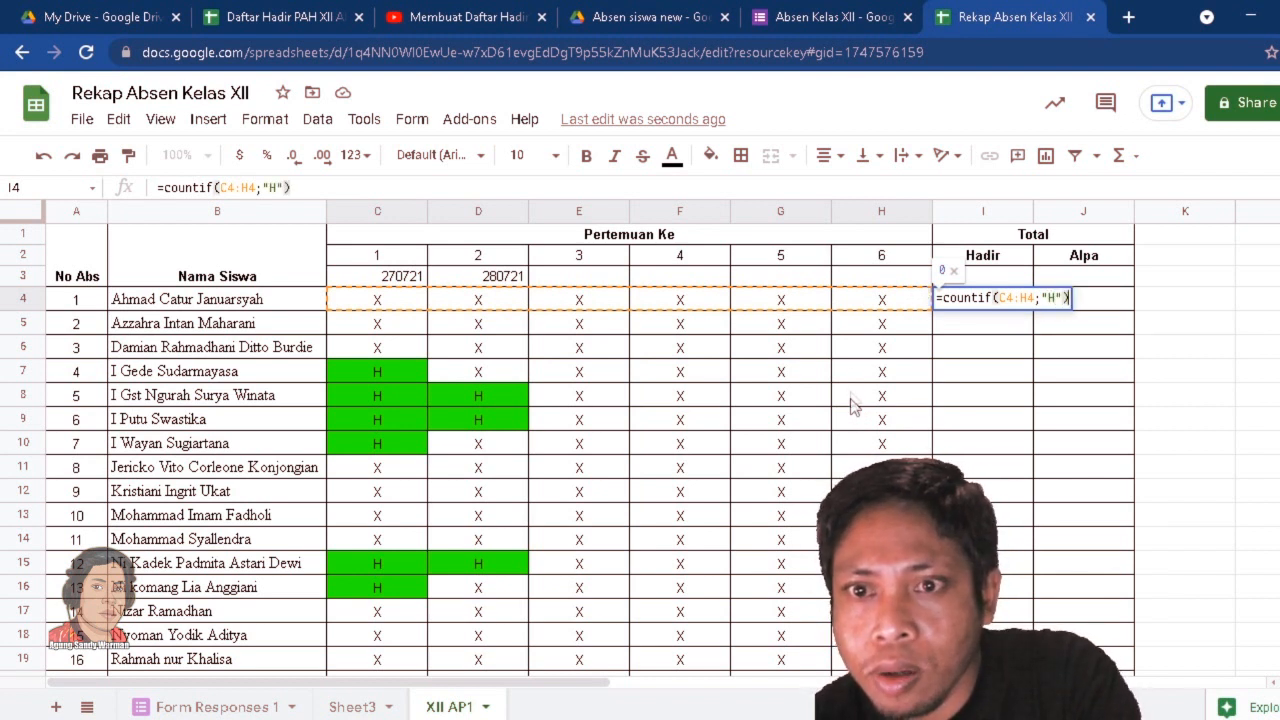
Lock the columns in the I4 formula as $C4:$H4 and accept the suggested autofill down the Hadir column.
{"action": "left_click", "coordinate": [1001, 298]}
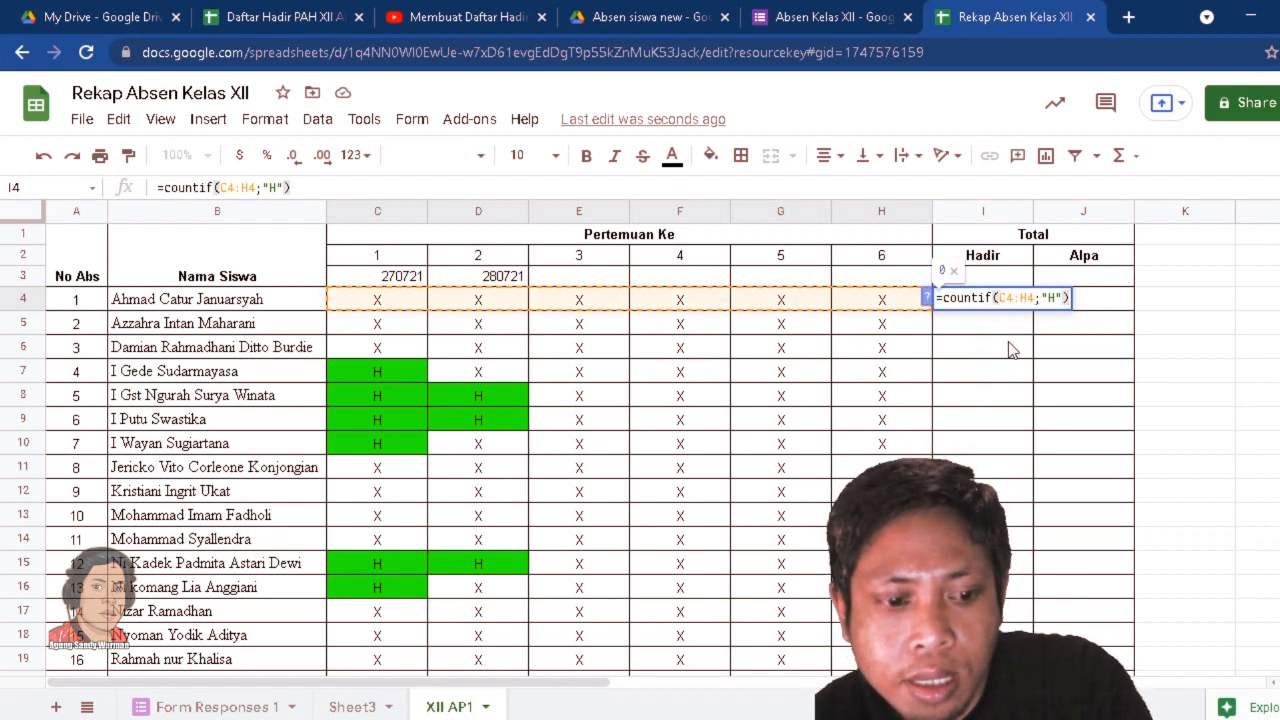
{"action": "type", "text": "$"}
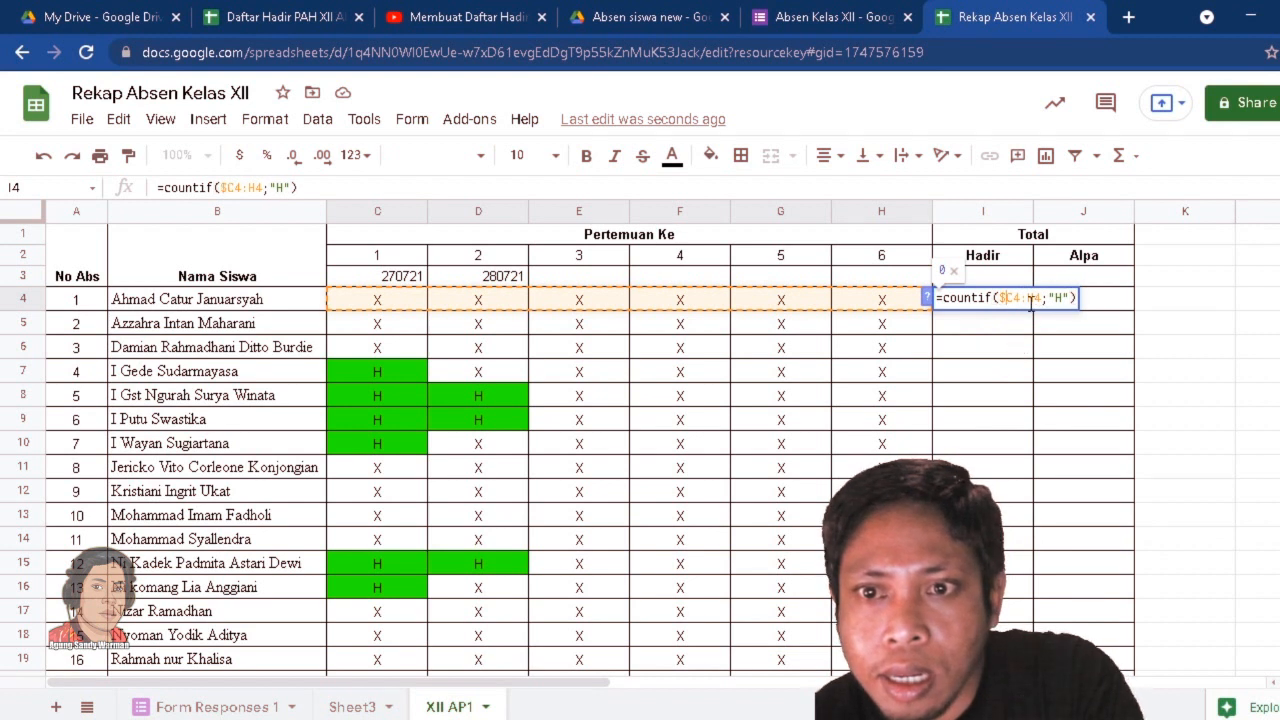
{"action": "left_click", "coordinate": [1030, 298]}
{"action": "type", "text": "$"}
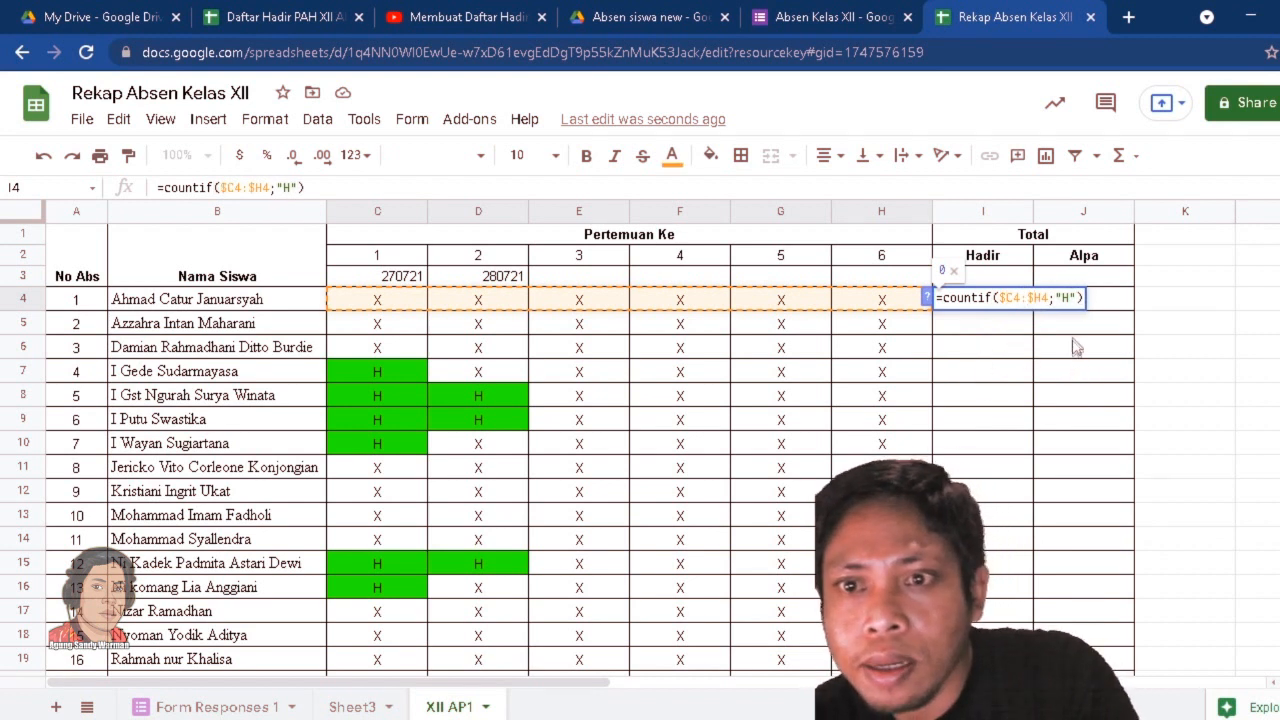
{"action": "key", "text": "Return"}
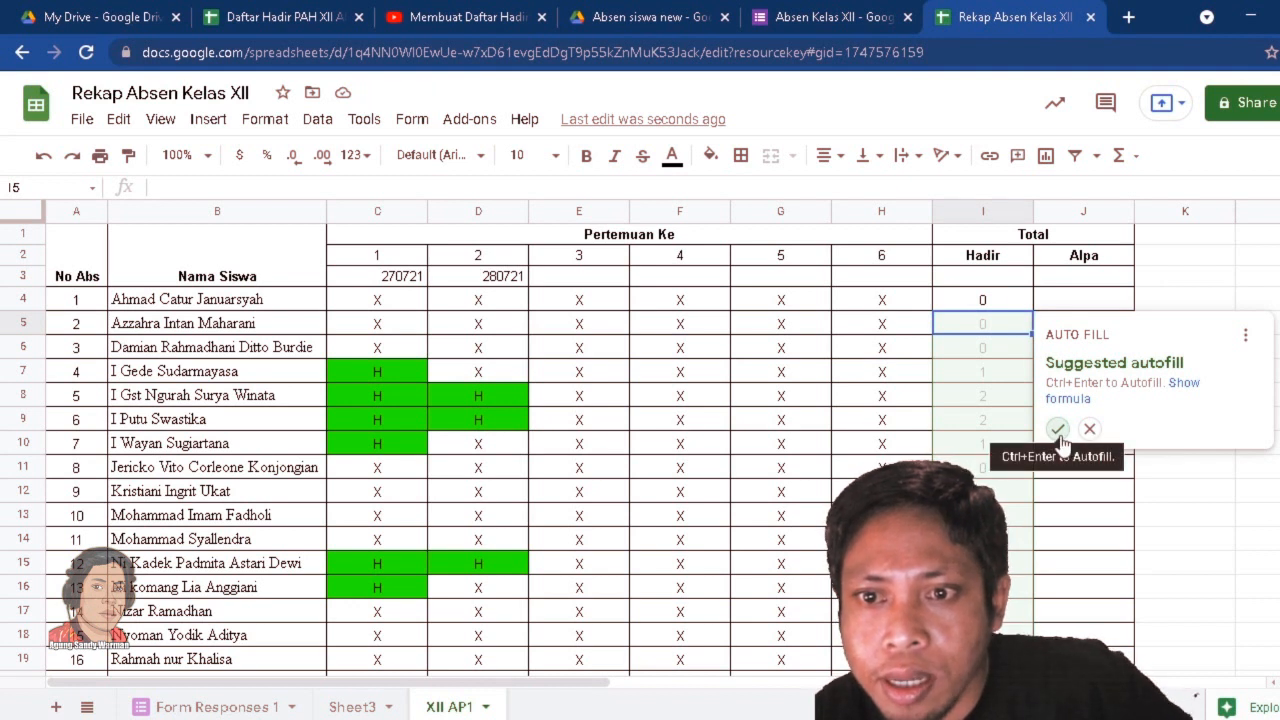
{"action": "left_click", "coordinate": [1057, 430]}
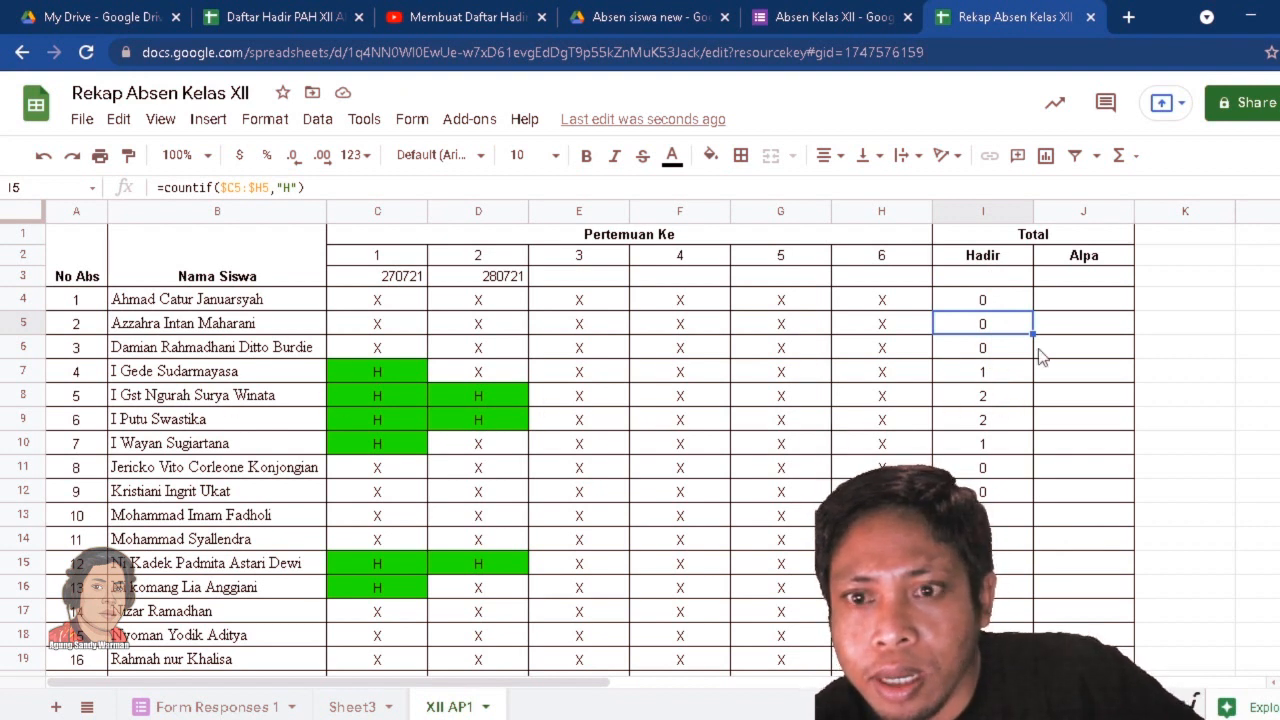
Copy the I4 formula to J4 with "X" as its criterion and accept the suggested autofill down the Alpa column.
{"action": "left_click", "coordinate": [980, 303]}
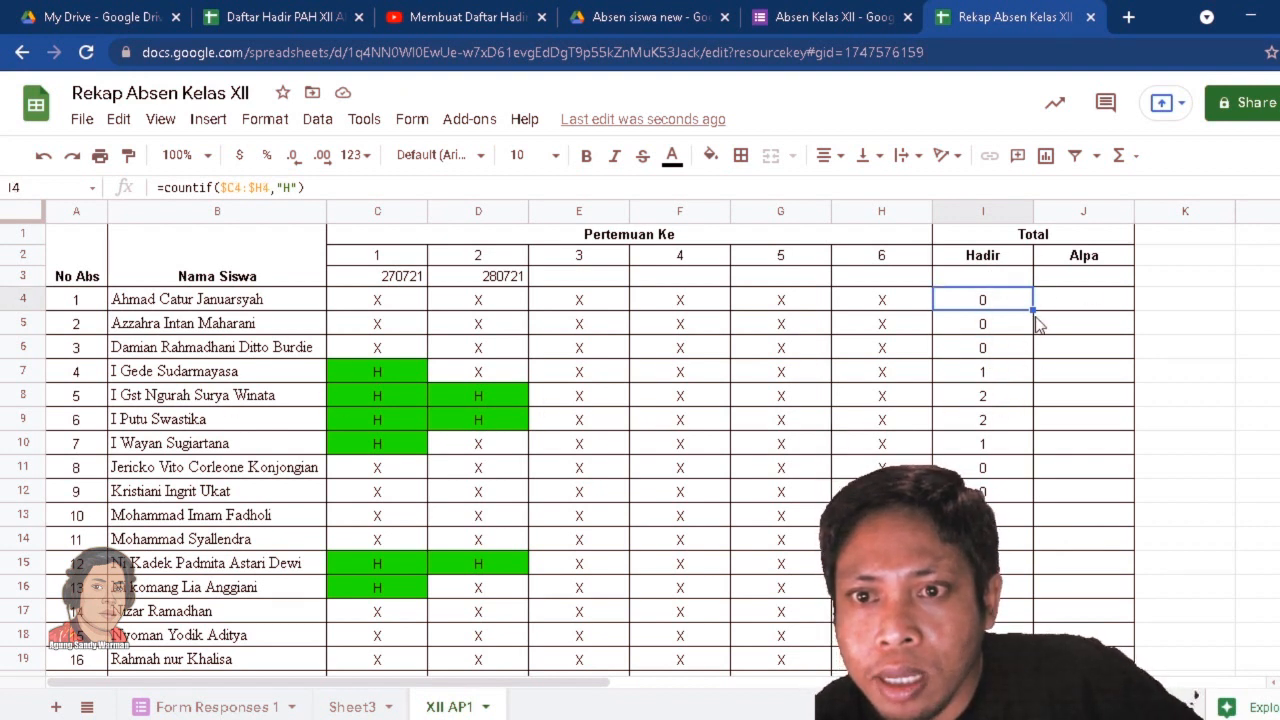
{"action": "left_click_drag", "start_coordinate": [1033, 310], "coordinate": [1089, 302]}
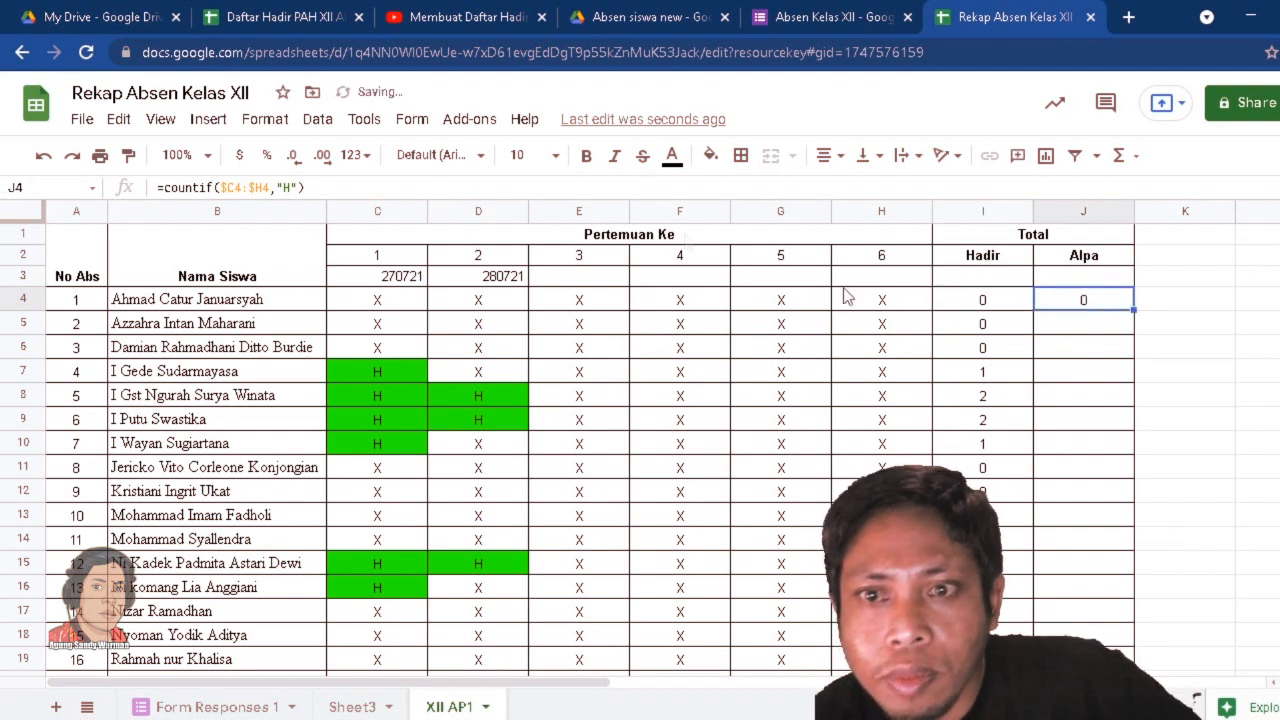
{"action": "double_click", "coordinate": [287, 187]}
{"action": "type", "text": "X"}
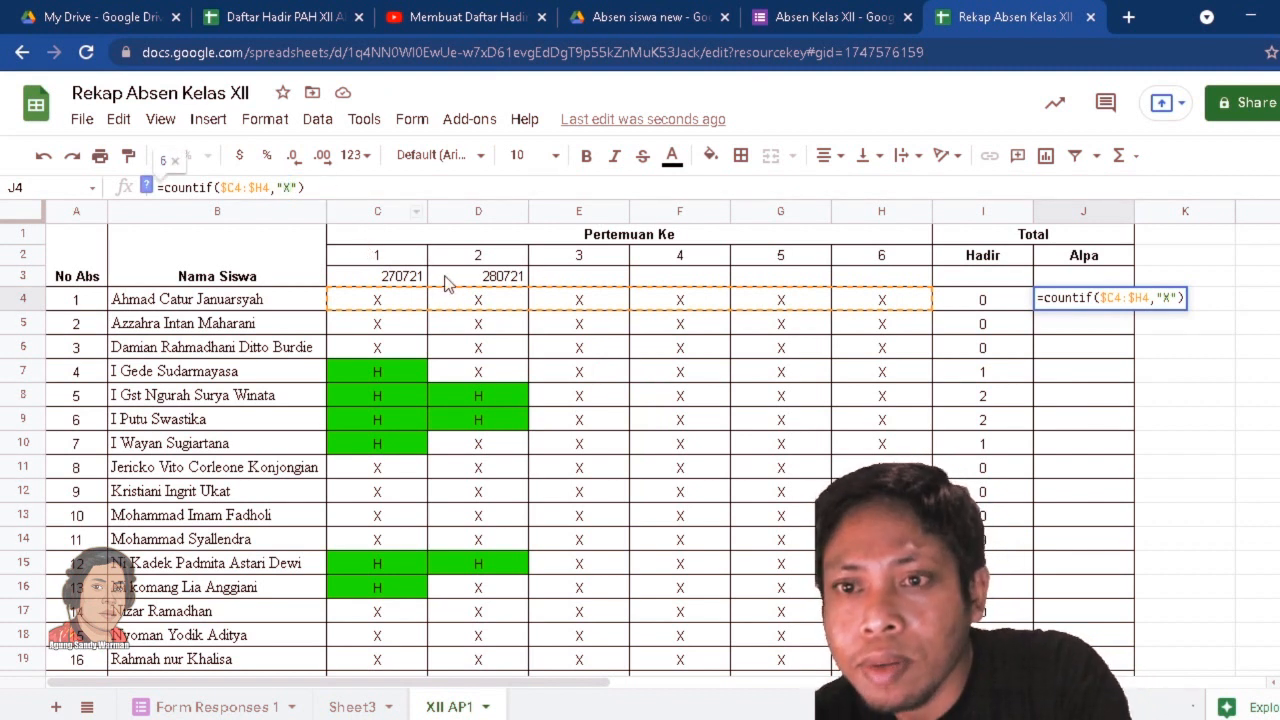
{"action": "key", "text": "Return"}
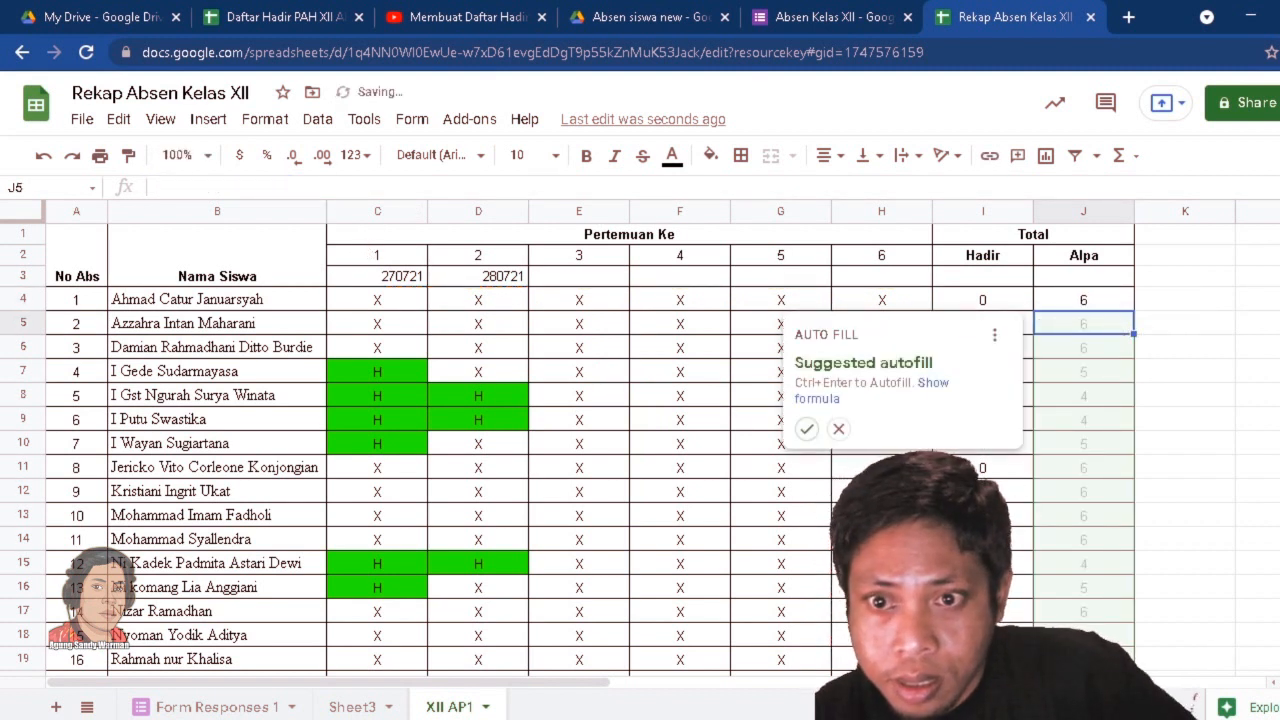
{"action": "left_click", "coordinate": [806, 430]}
{"action": "left_click", "coordinate": [1179, 439]}
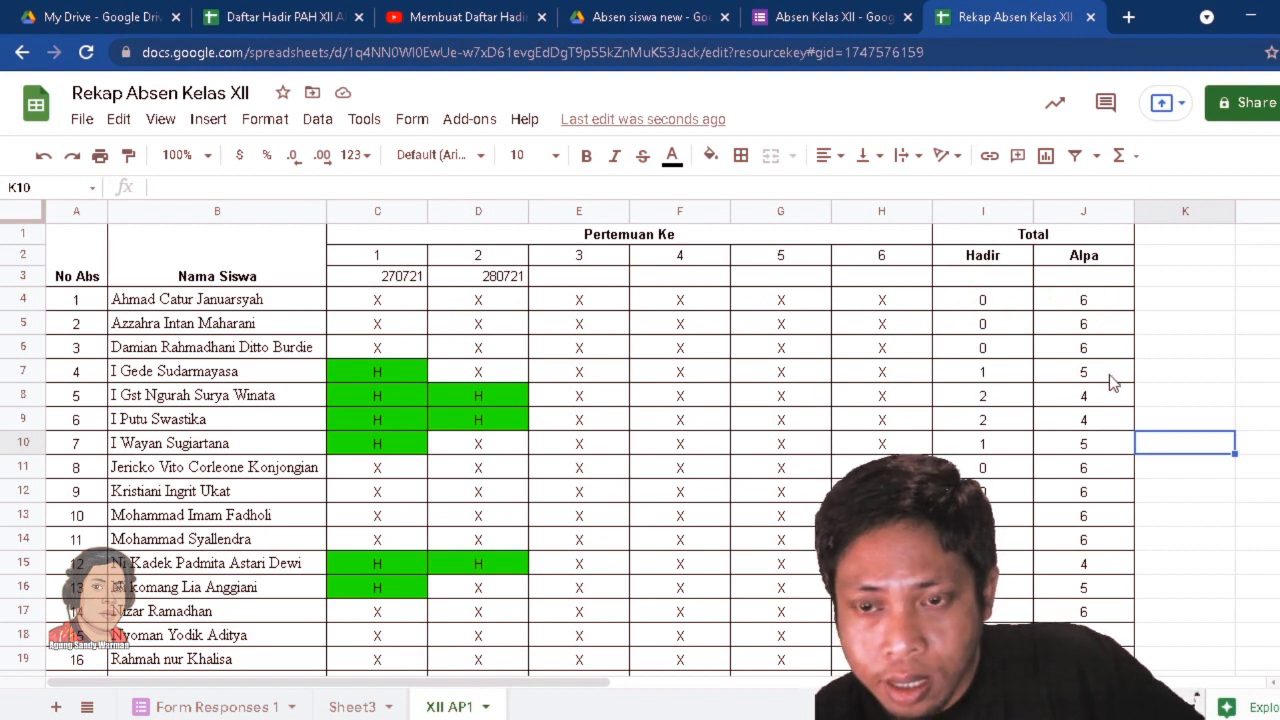
Examine the Hadir and Alpa totals and the attendance marks for all students down to row 28.
{"action": "left_click", "coordinate": [1172, 398]}
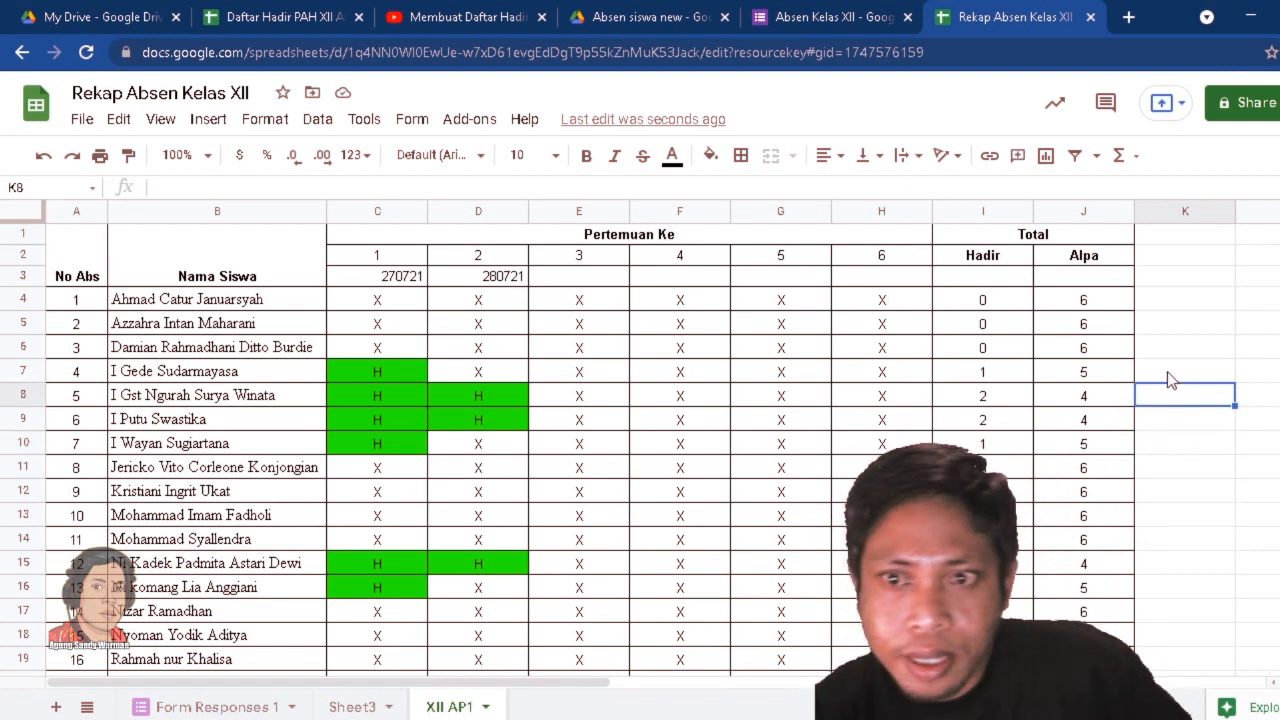
{"action": "scroll", "coordinate": [1169, 361], "scroll_direction": "down", "scroll_amount": 4}
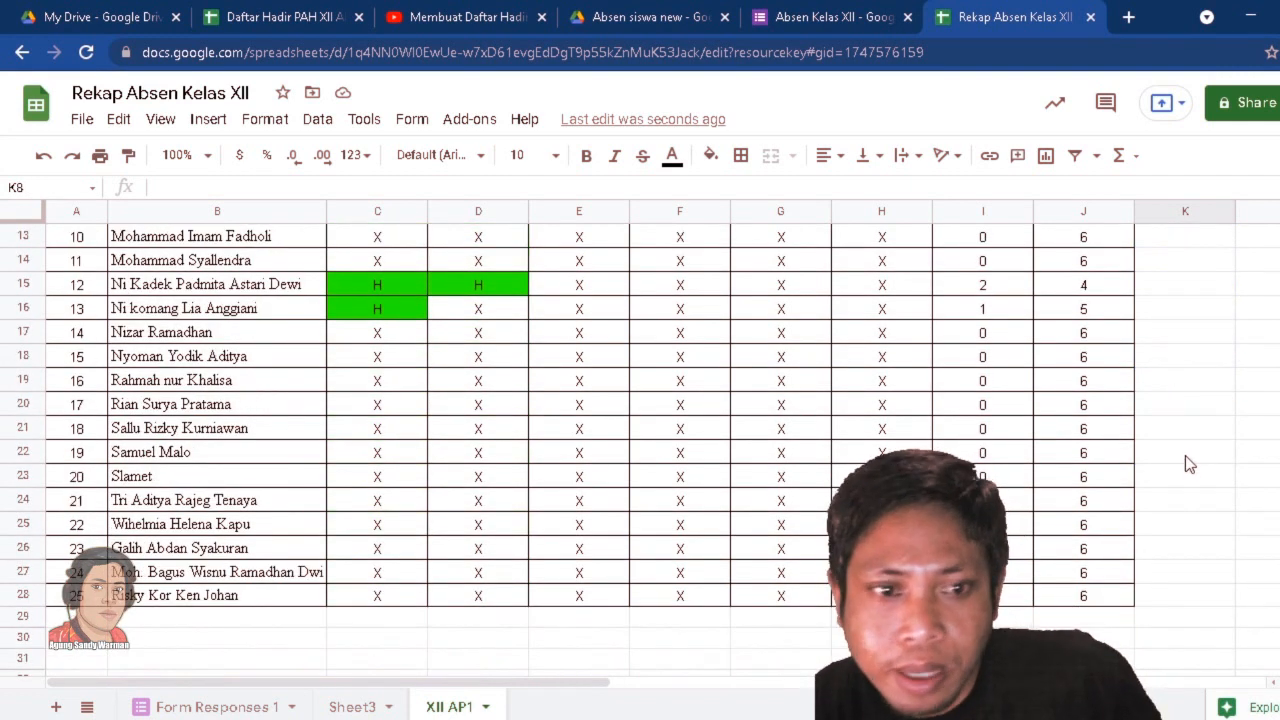
{"action": "scroll", "coordinate": [1185, 455], "scroll_direction": "up", "scroll_amount": 4}
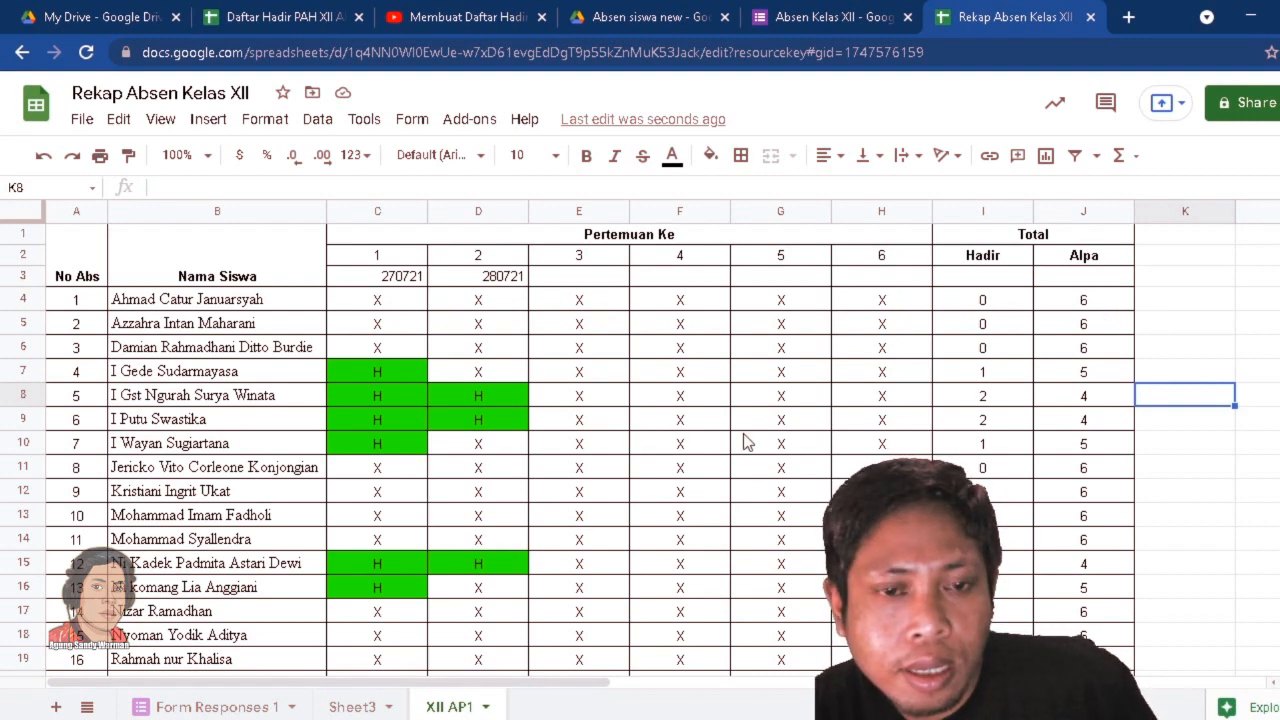
{"action": "scroll", "coordinate": [606, 430], "scroll_direction": "down", "scroll_amount": 3}
{"action": "scroll", "coordinate": [480, 414], "scroll_direction": "up", "scroll_amount": 3}
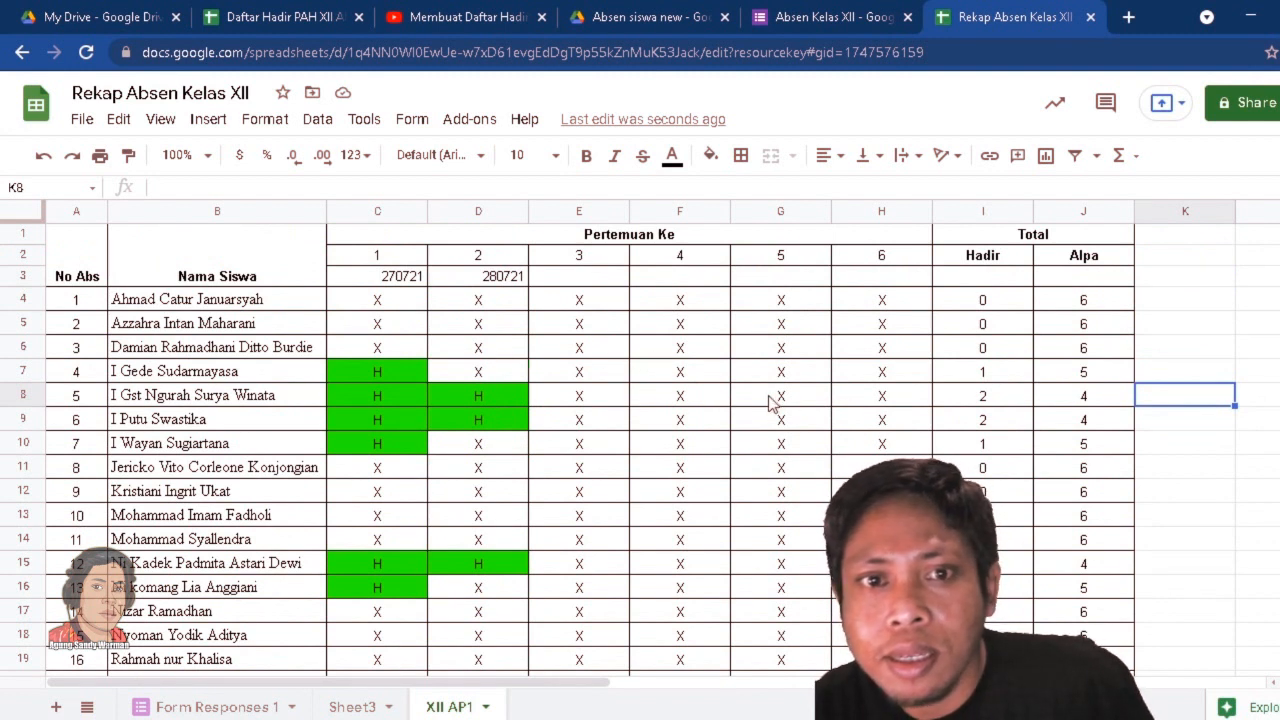
{"action": "left_click", "coordinate": [1177, 377]}
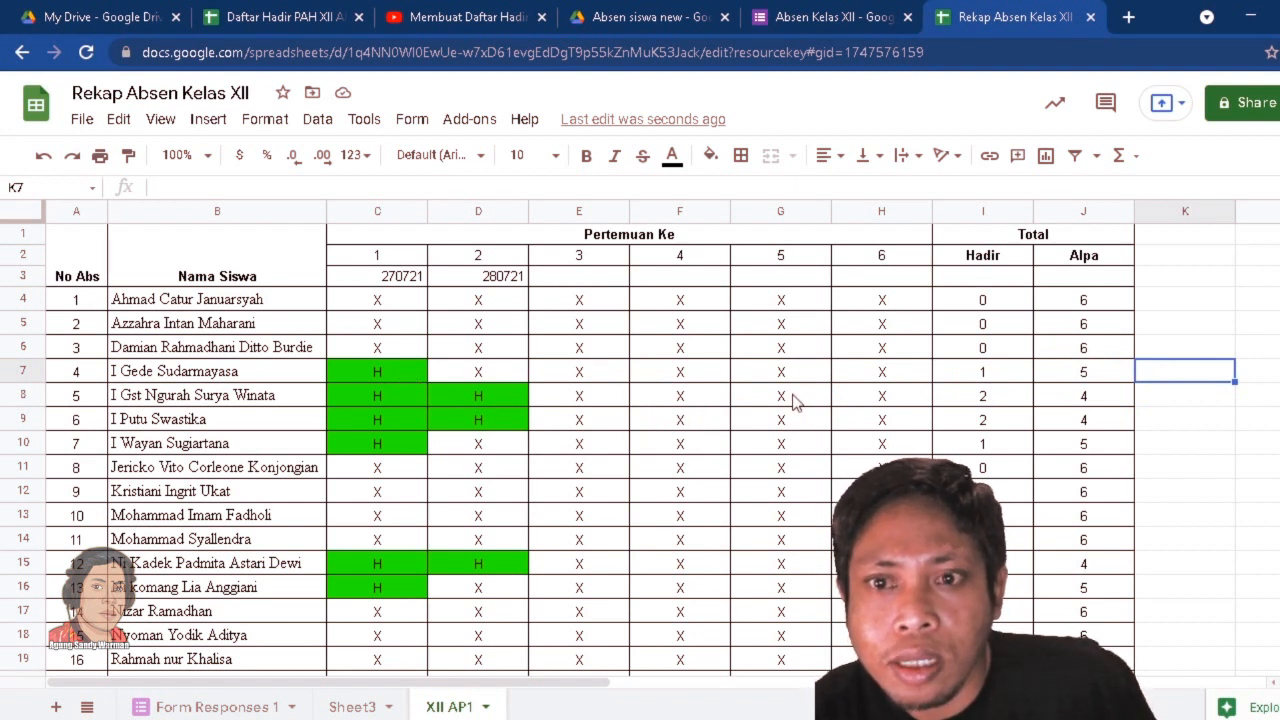
{"action": "left_click", "coordinate": [840, 278]}
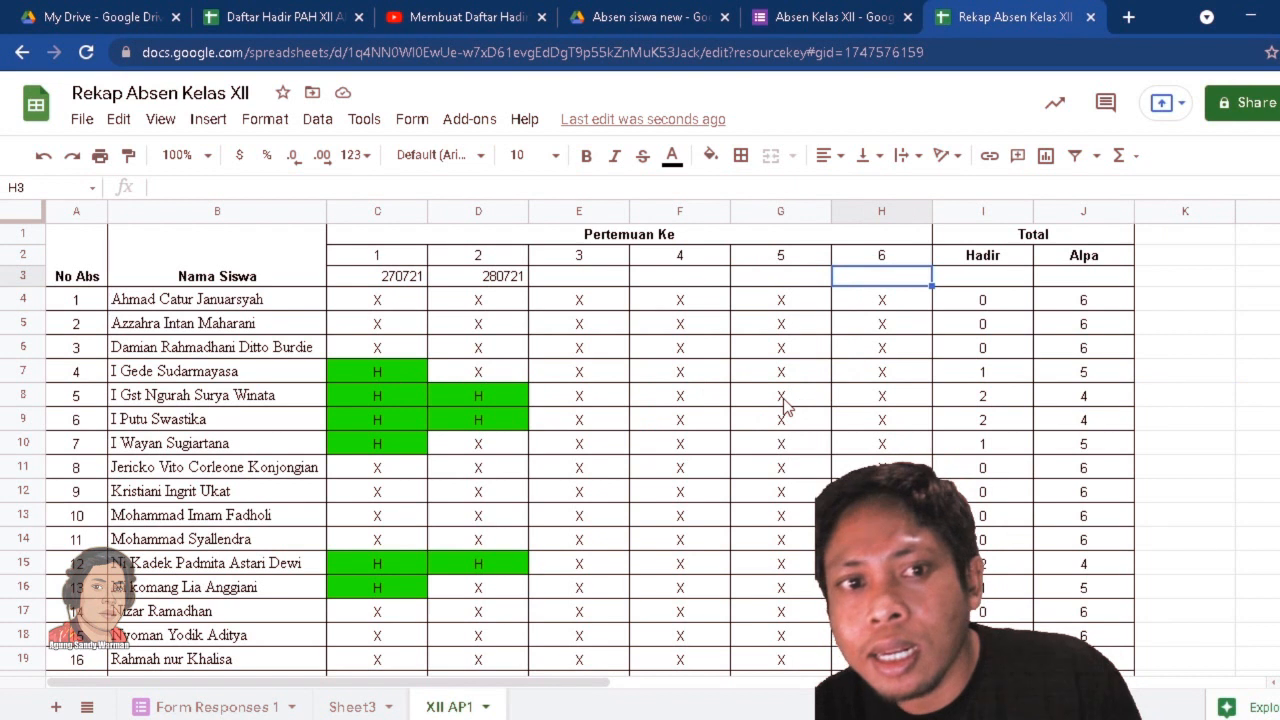